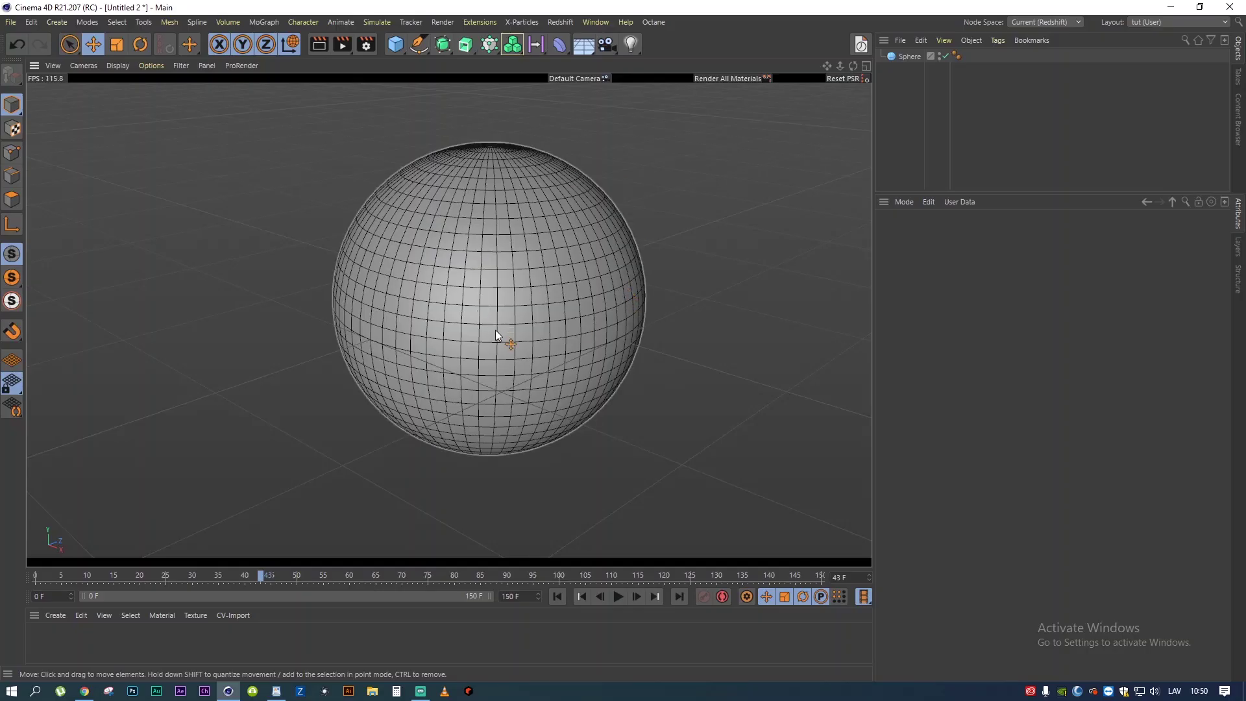
Examine the render in the Redshift RenderView and close the view.
middle_click_drag(501, 302, 602, 308, "alt")
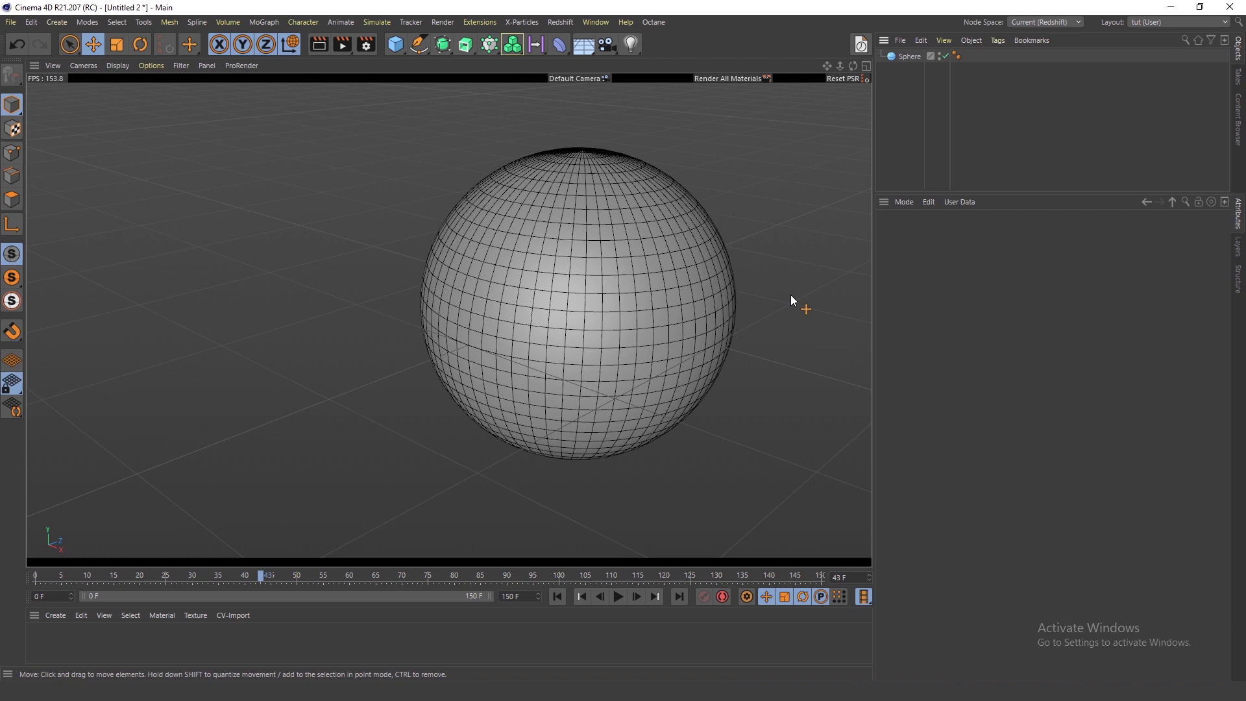
left_click(552, 26)
left_click(638, 125)
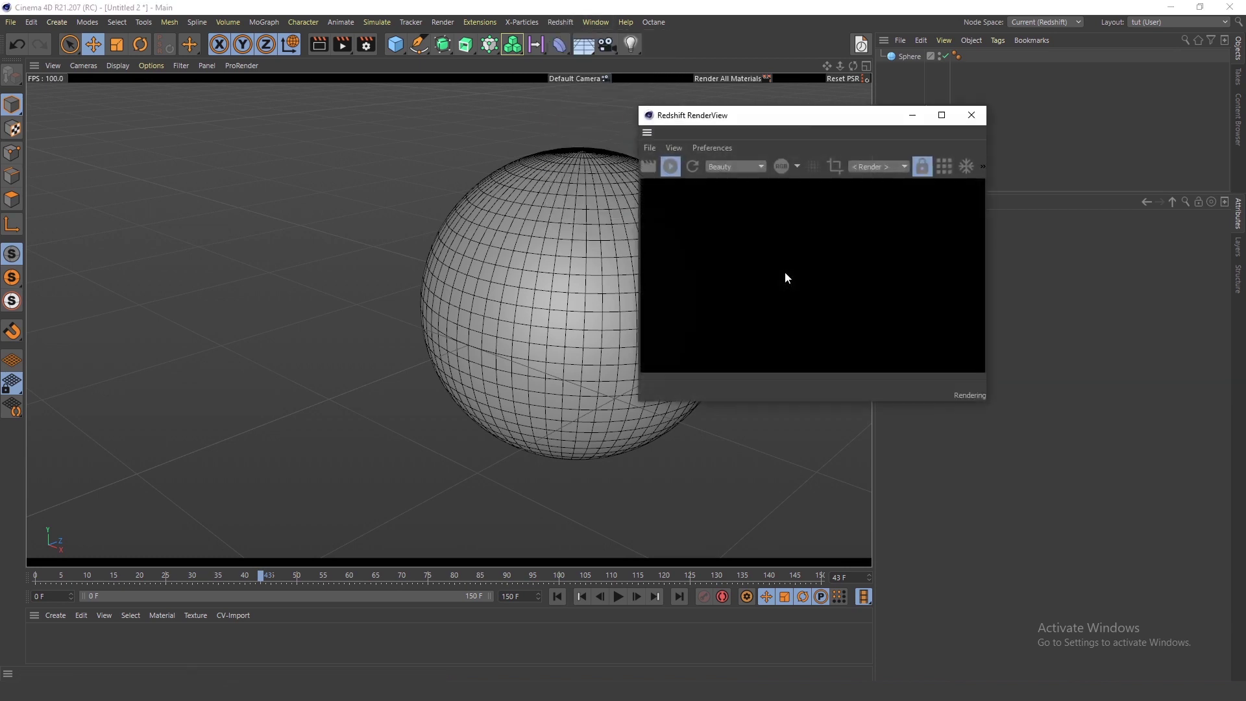
left_click_drag(810, 122, 677, 161)
left_click(545, 186)
left_click(578, 247)
left_click_drag(695, 162, 185, 389)
left_click(336, 378)
left_click(598, 271)
left_click(723, 235)
Set the sphere's segments to 128 and deselect it.
middle_click_drag(683, 337, 660, 345, "alt")
right_click_drag(660, 345, 593, 345, "alt")
middle_click_drag(611, 312, 637, 298, "alt")
left_click_drag(636, 301, 637, 307, "alt")
right_click_drag(636, 308, 674, 267, "alt")
left_click(675, 268)
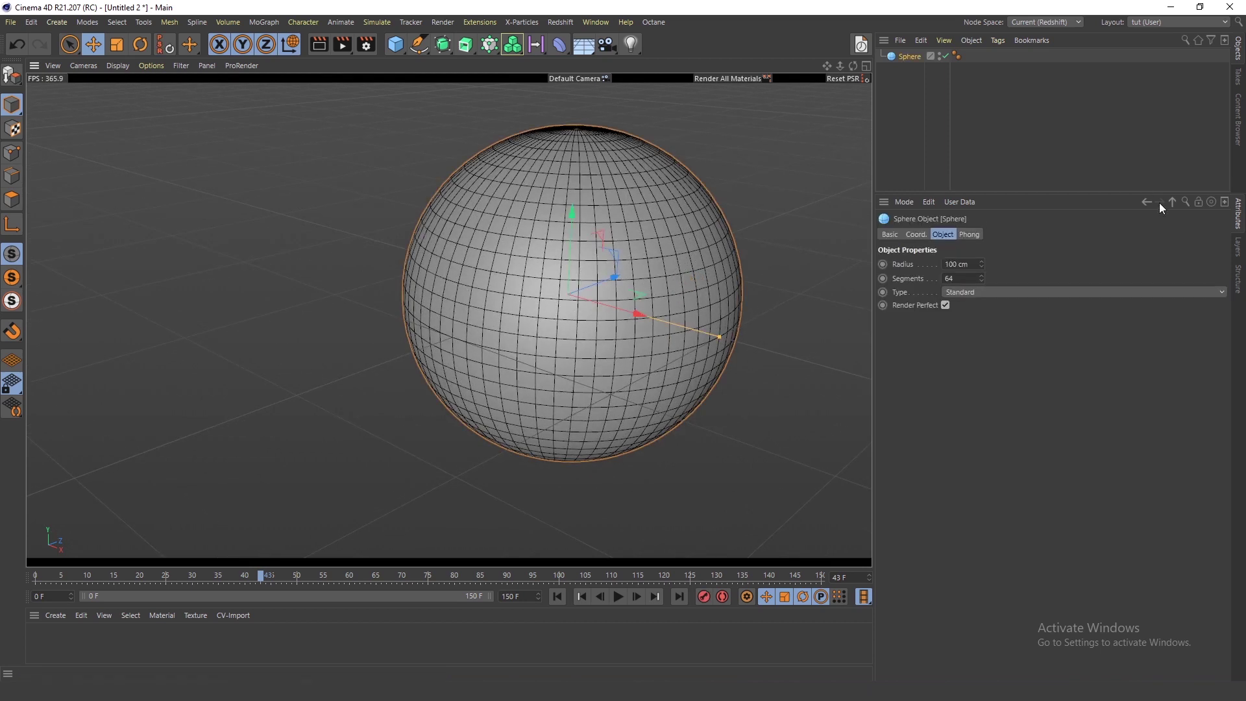
left_click(961, 279)
type("128")
key("Return")
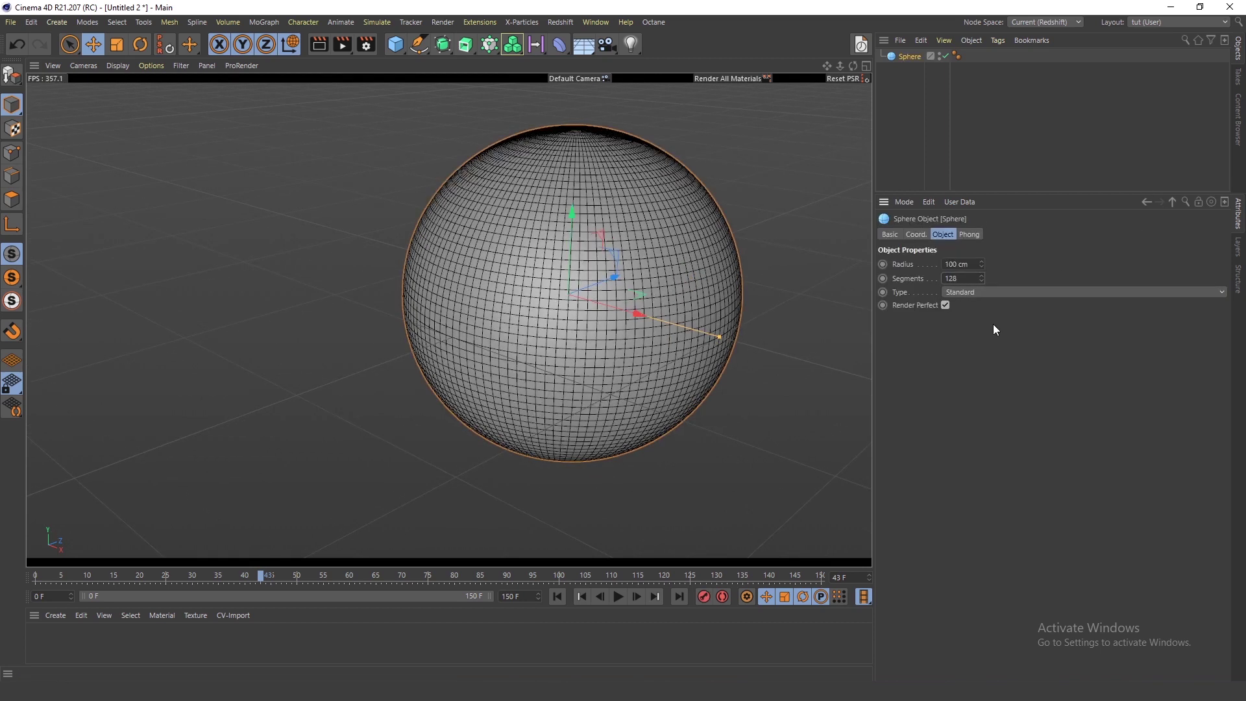
left_click(905, 126)
Add a Displacer deformer as a child of the sphere.
middle_click_drag(620, 283, 639, 314, "alt")
right_click_drag(639, 315, 637, 304, "alt")
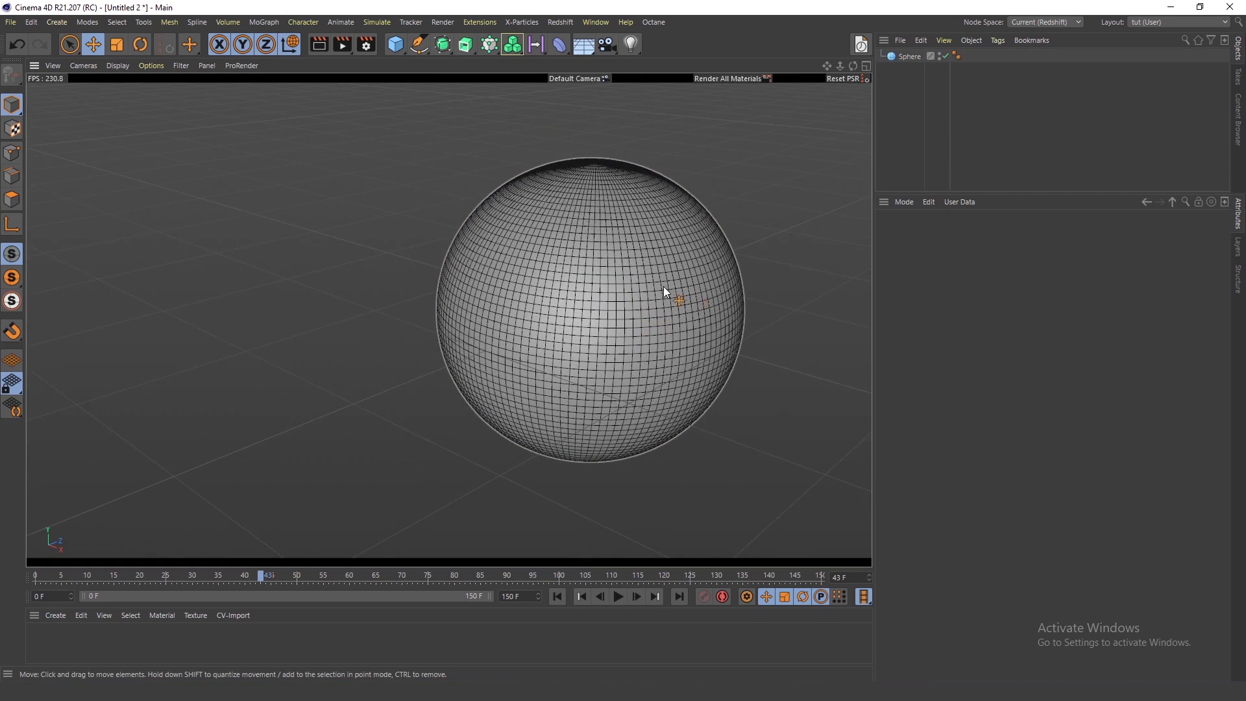
right_click_drag(637, 247, 640, 297, "alt")
scroll(640, 298, "up", 5)
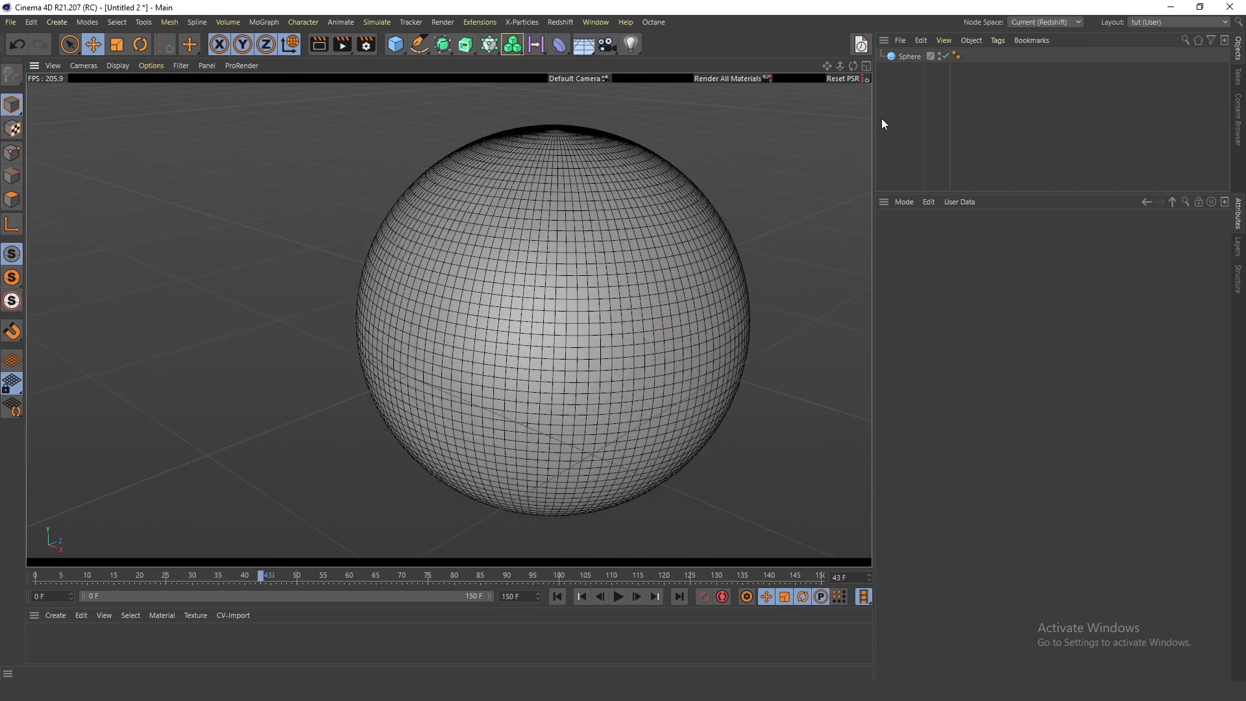
scroll(709, 250, "down", 2)
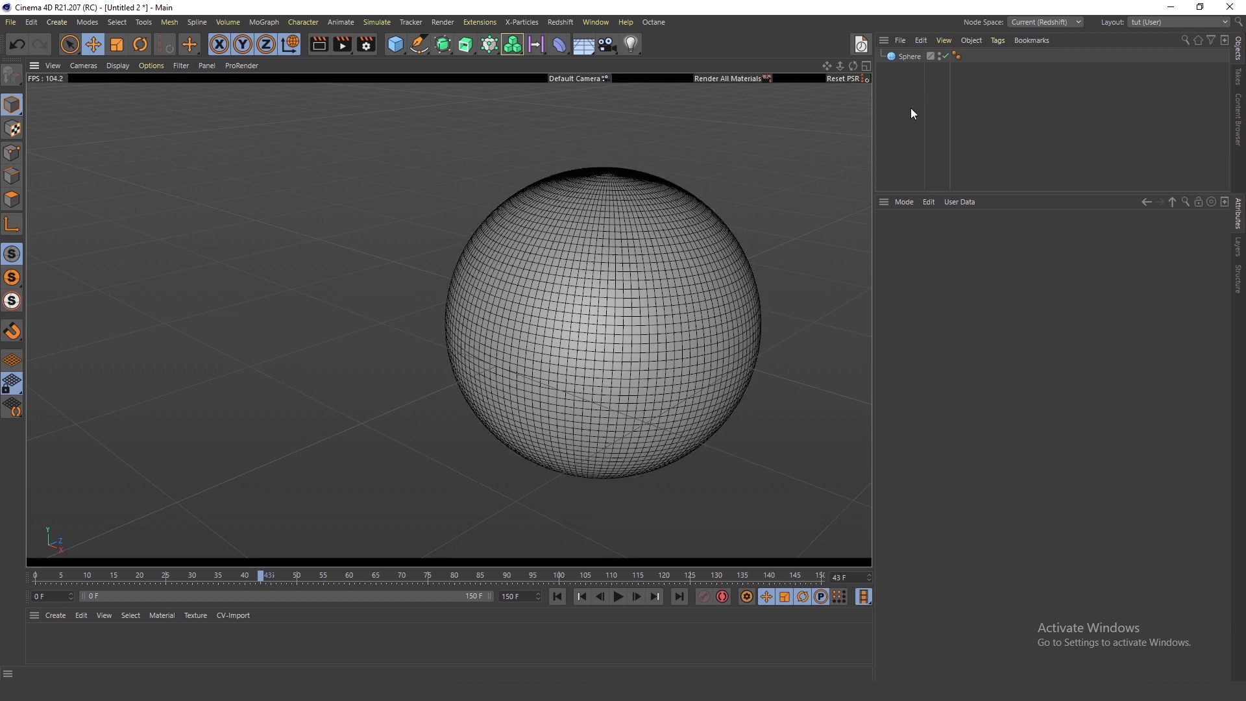
left_click(911, 57)
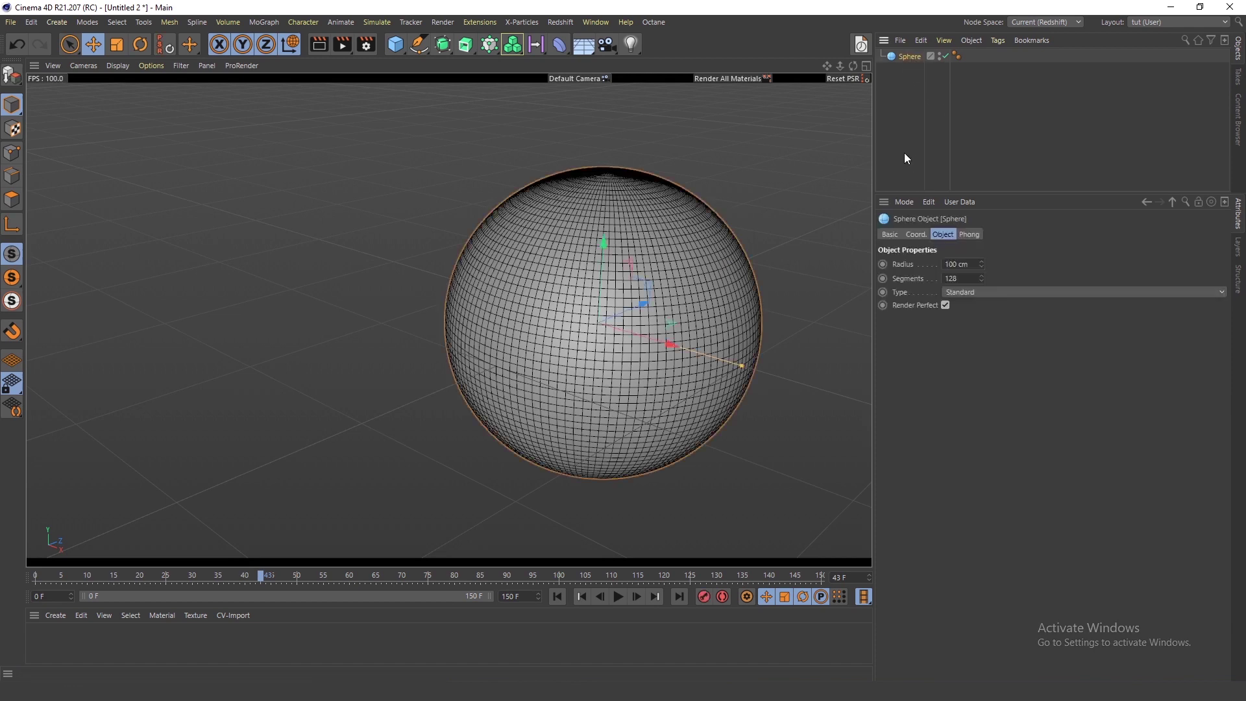
key("shift+c")
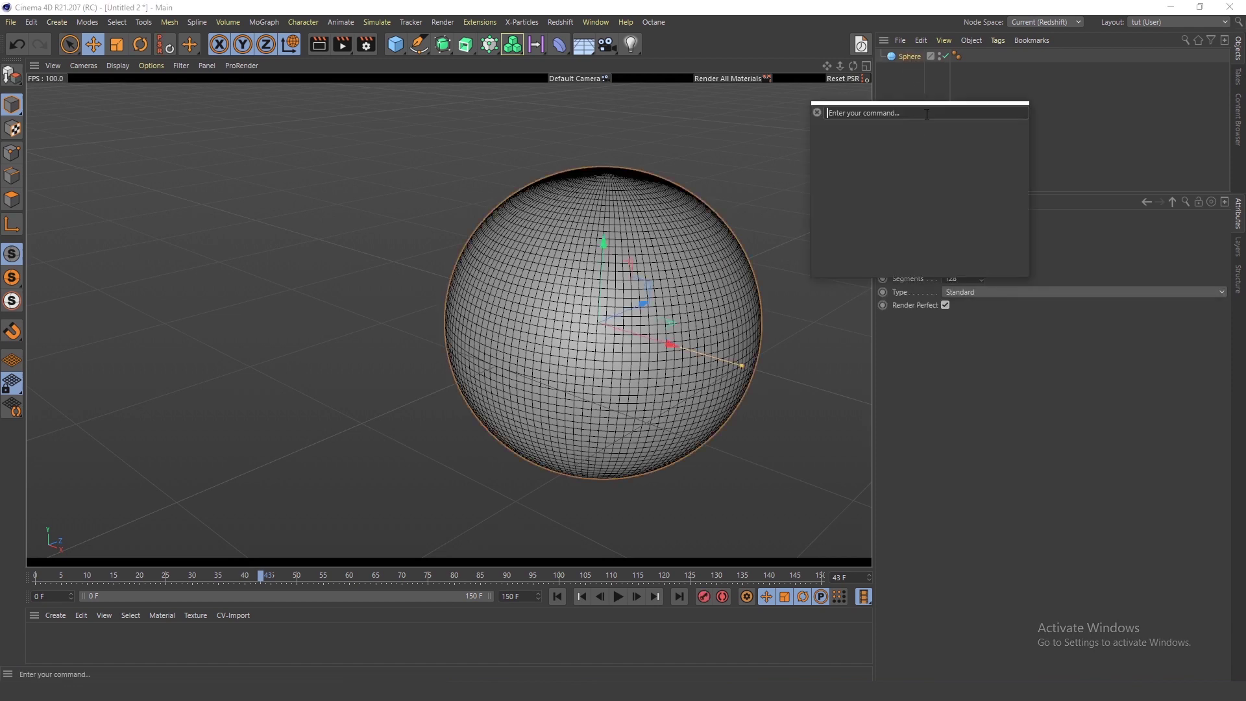
type("displa")
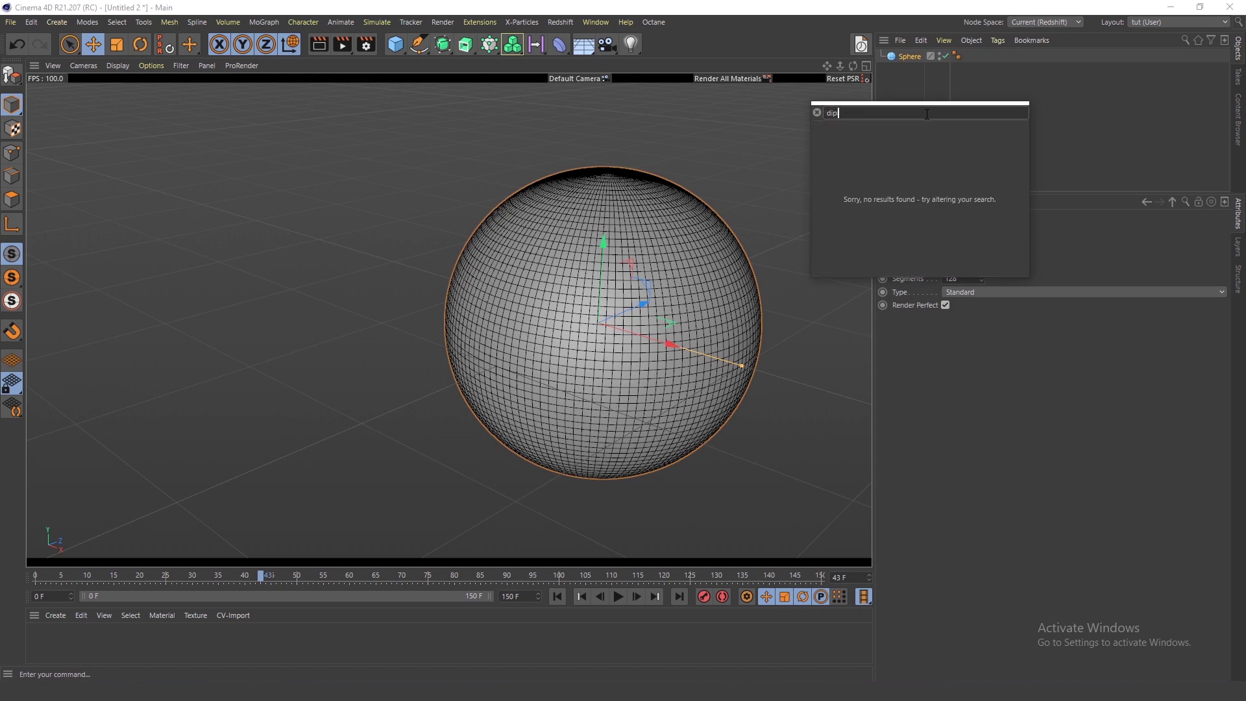
type("c")
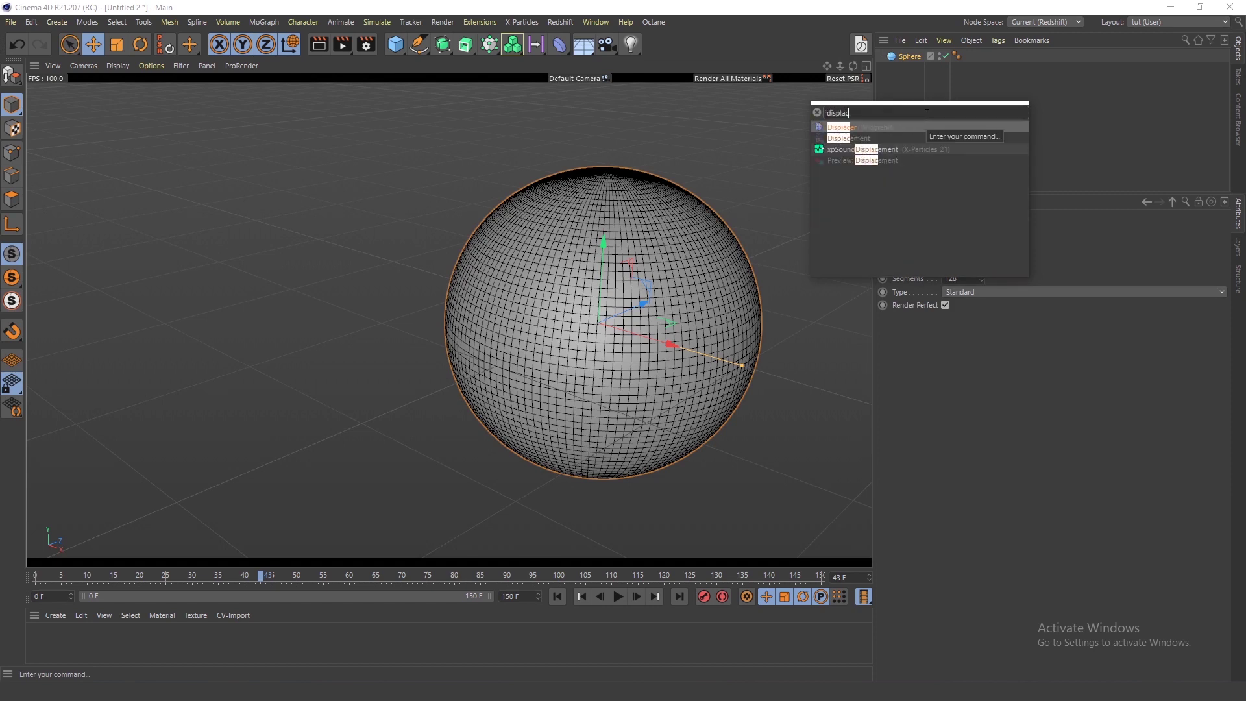
left_click(896, 126)
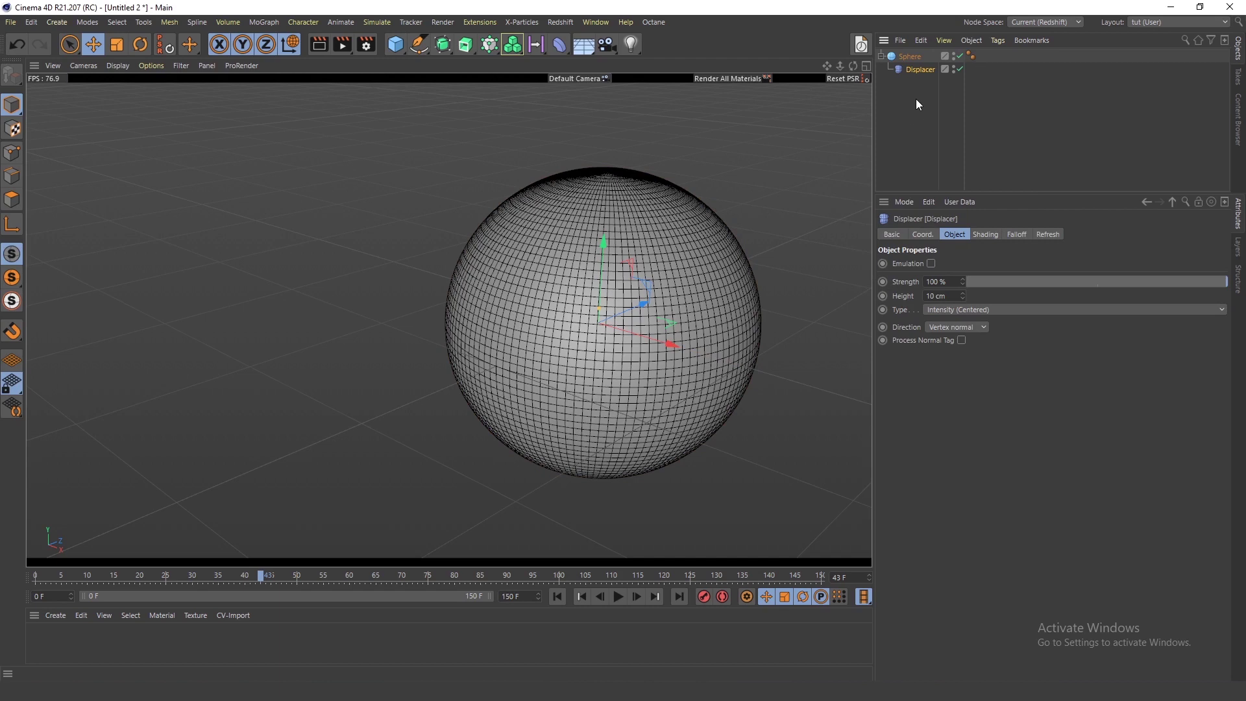
Assign a Noise shader as the Displacer's custom shader.
left_click(985, 234)
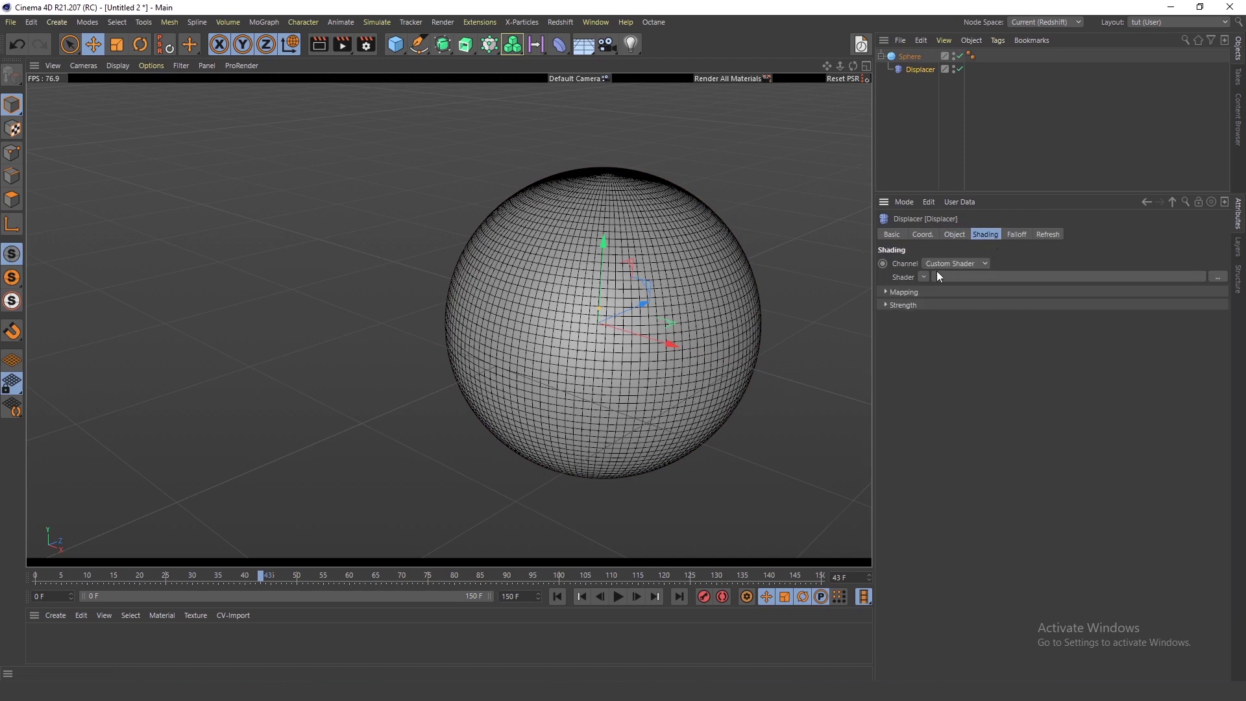
left_click(923, 277)
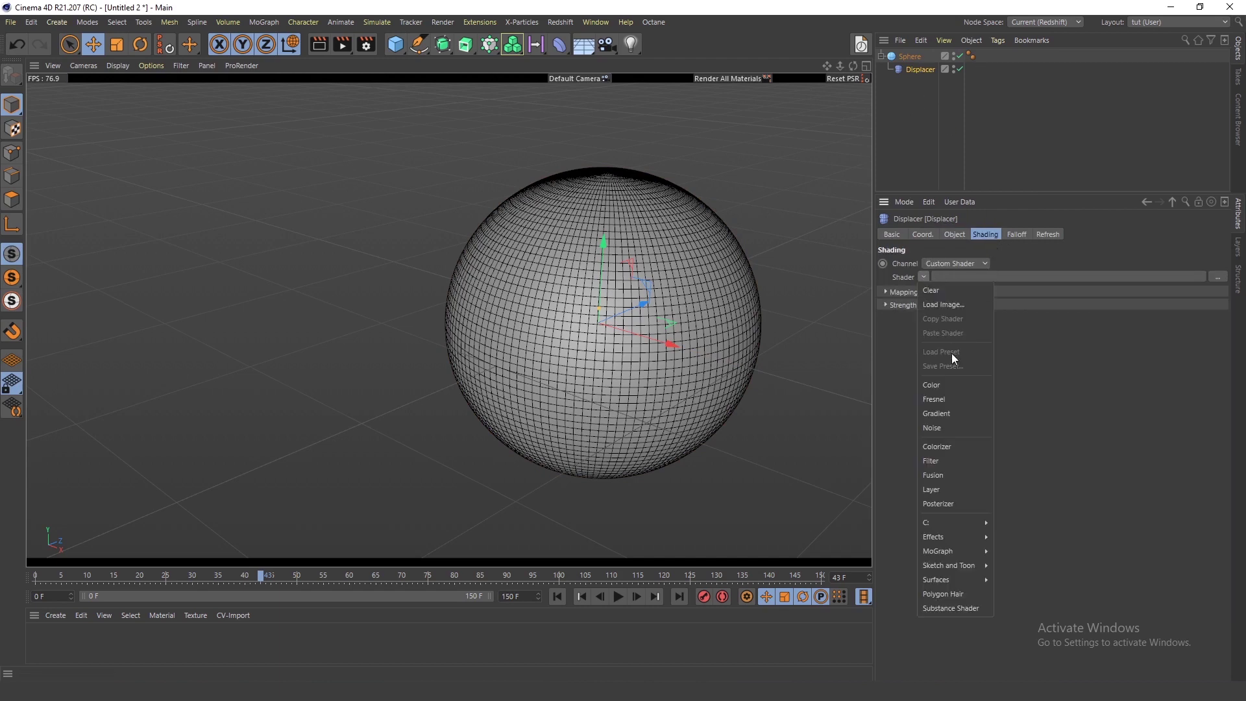
left_click(937, 427)
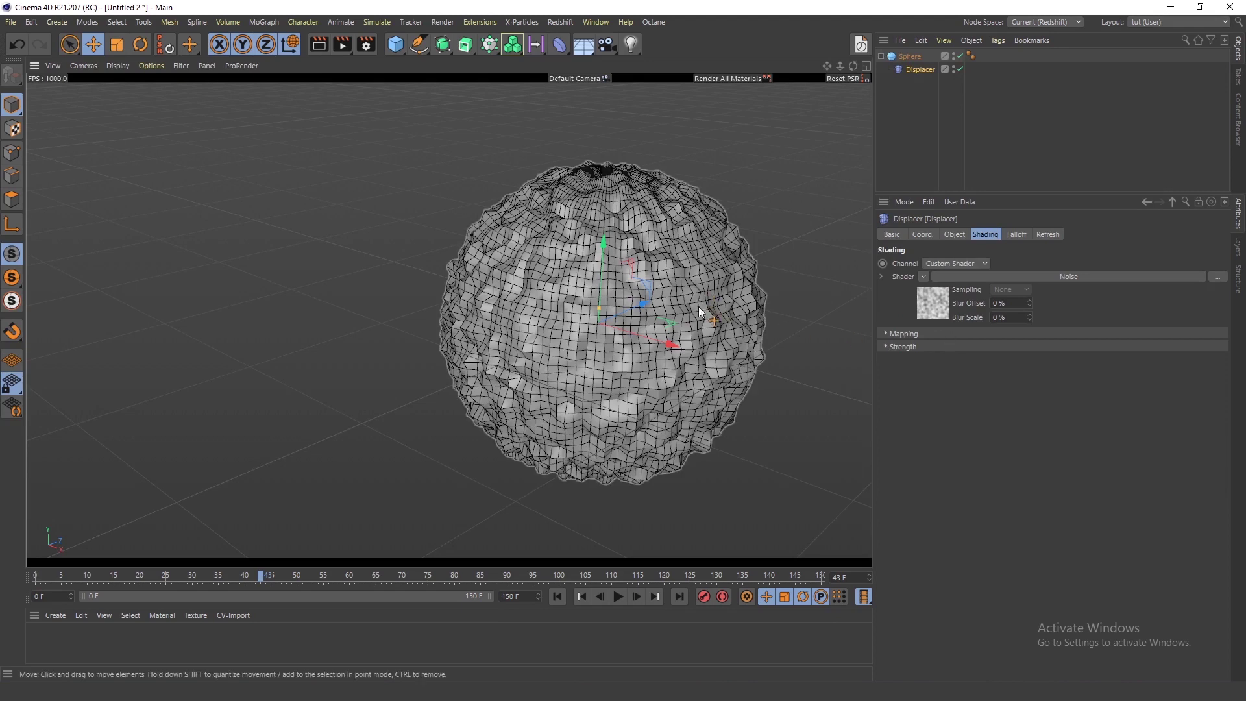
Set the global scale of the Displacer's Noise shader to 500%.
middle_click_drag(687, 296, 645, 297, "alt")
right_click_drag(643, 296, 728, 249, "alt")
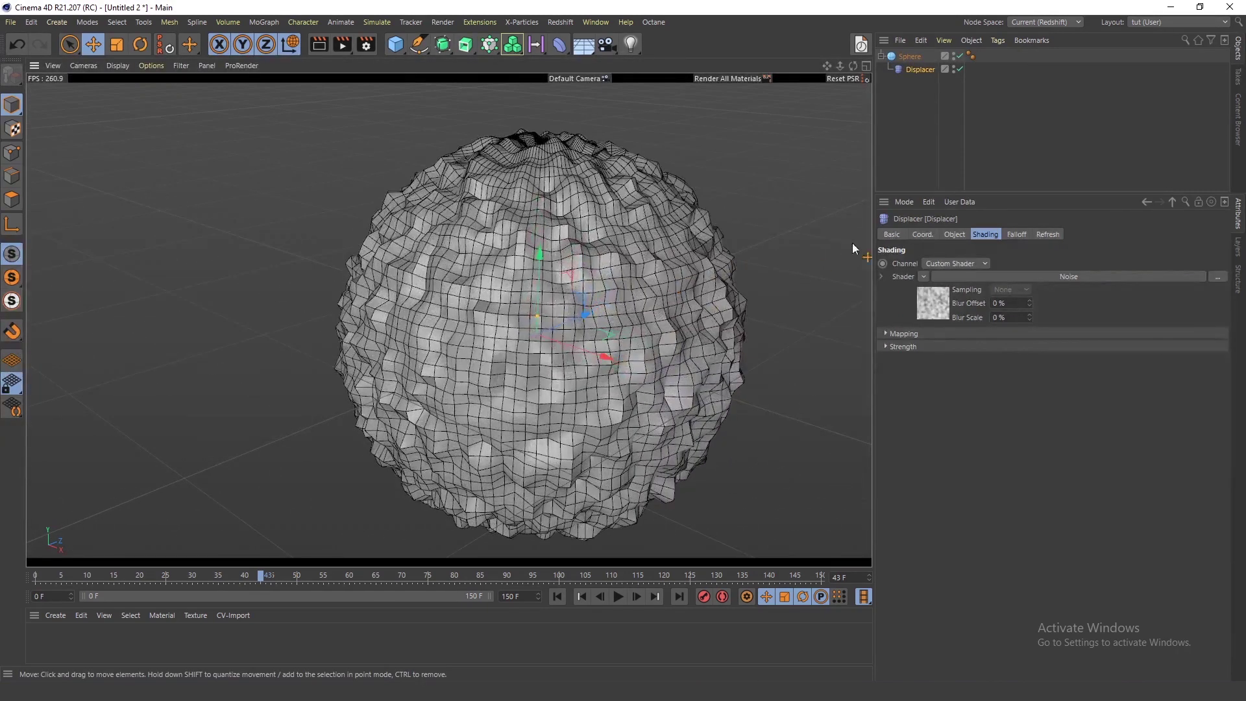
left_click(960, 277)
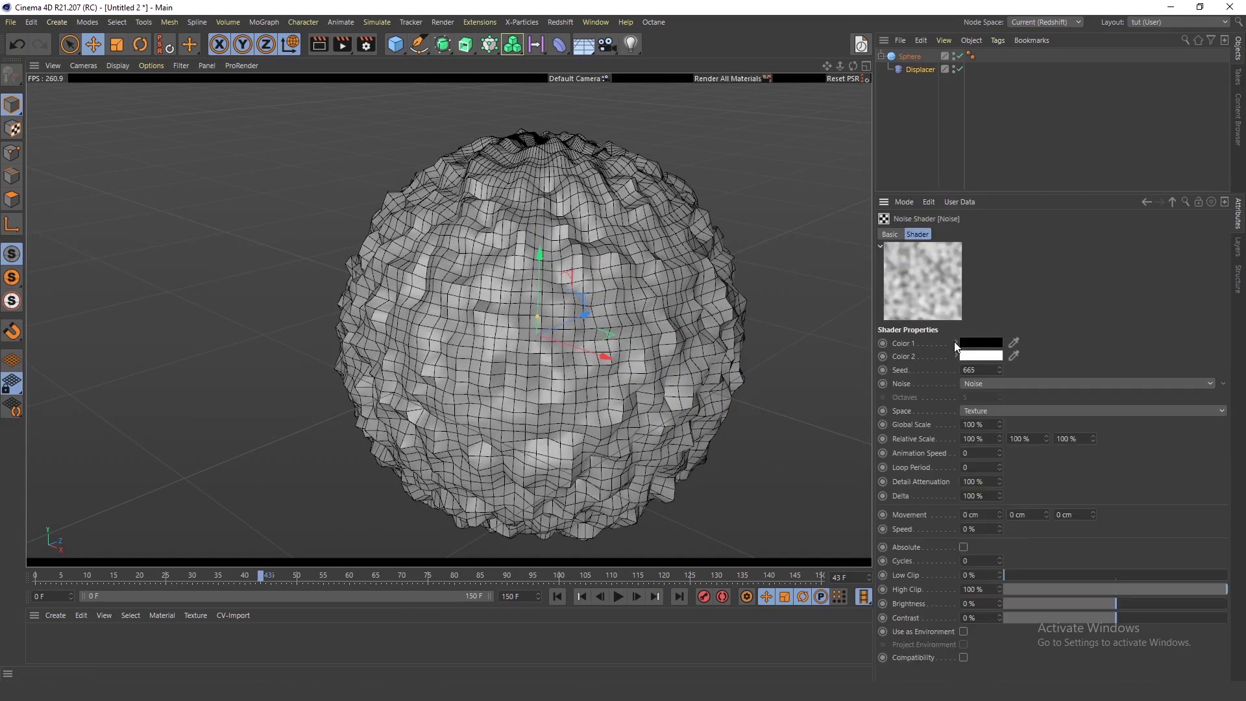
left_click_drag(968, 426, 961, 425)
type("5")
key("Return")
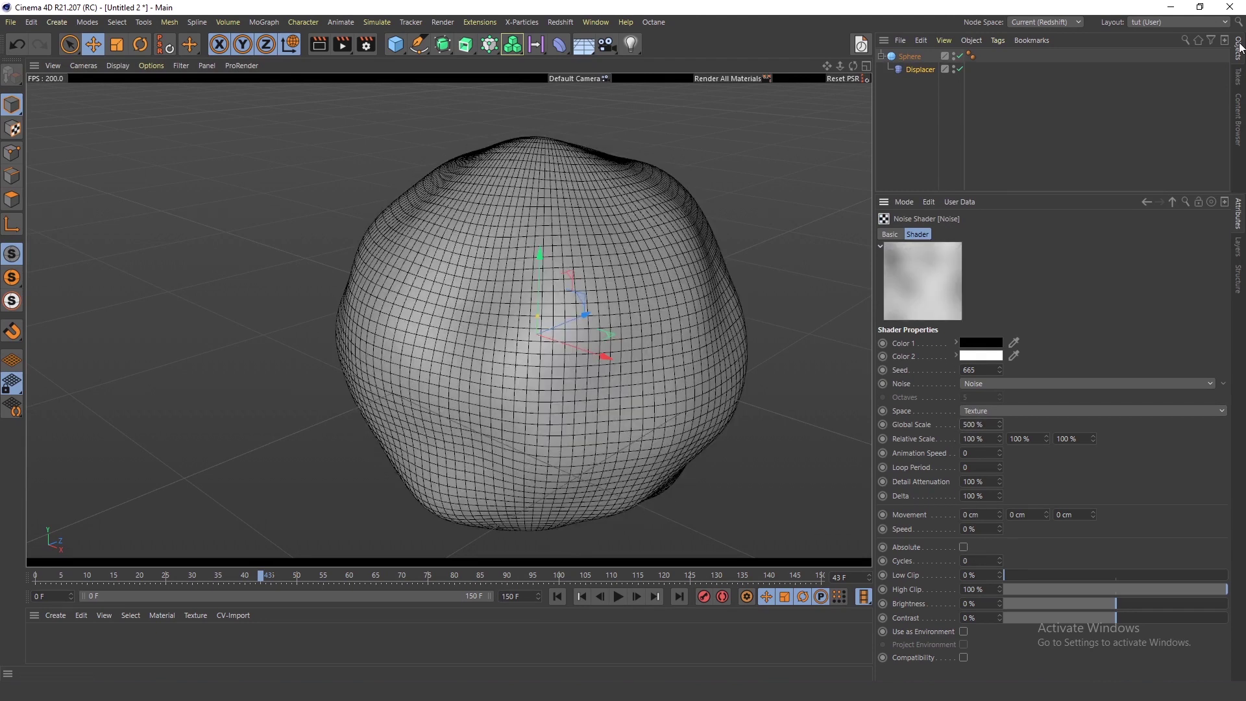
Set the Displacer's height to 3 cm and deselect it.
left_click(931, 69)
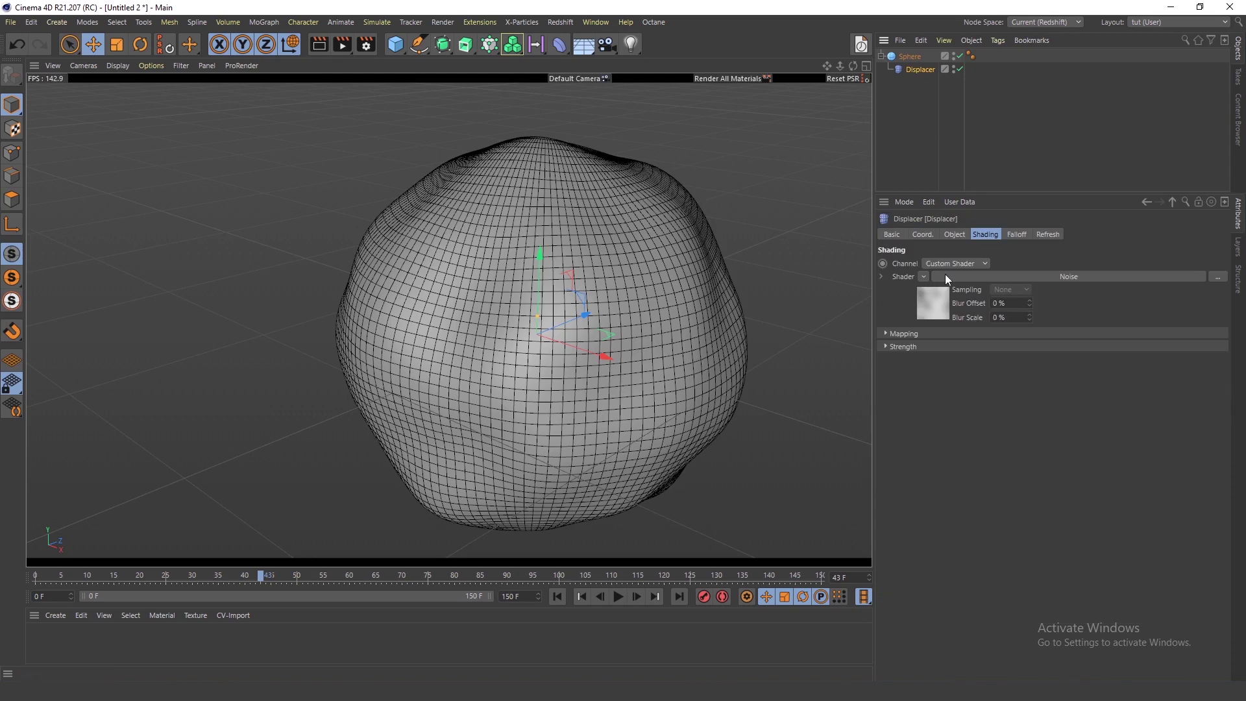
left_click(954, 235)
double_click(939, 295)
type("3")
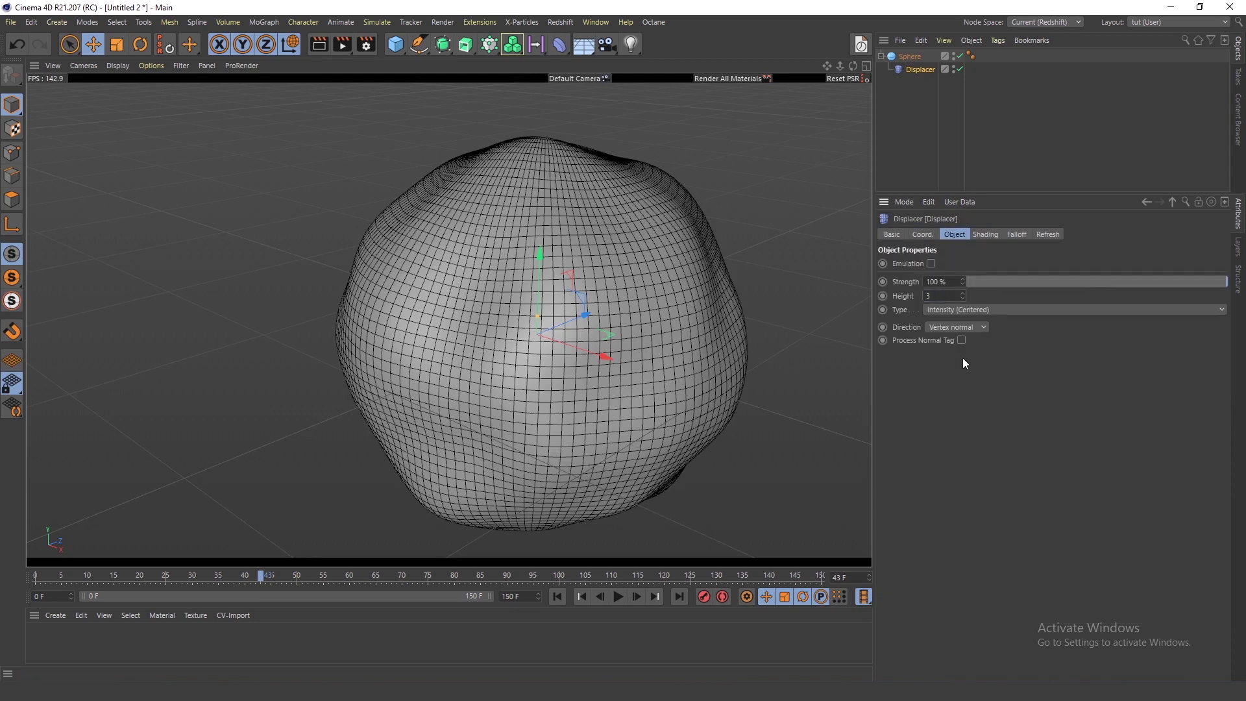
key("Return")
scroll(680, 341, "down", 2)
mouse_move(680, 340)
left_mouse_down("alt")
mouse_move(682, 317)
mouse_move(683, 328)
left_mouse_up("alt")
left_click(909, 155)
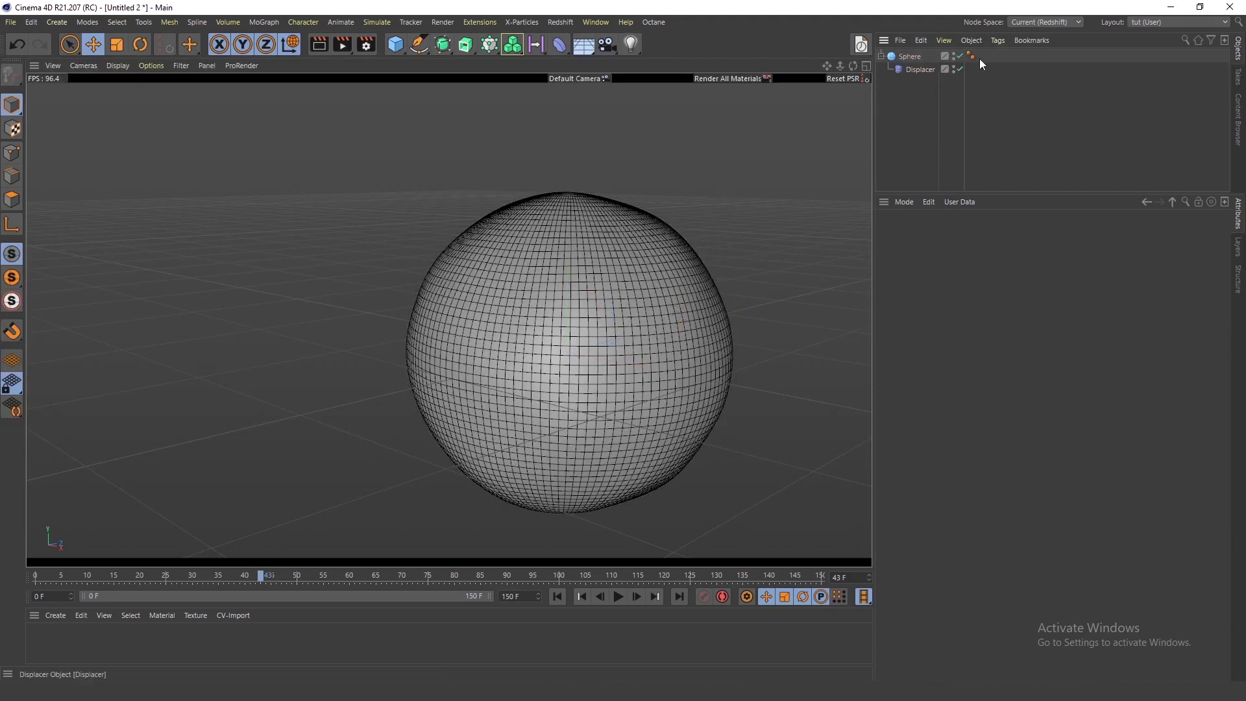
Examine the displaced sphere from several angles, toggling the Displacer to judge its effect on the surface.
left_click(960, 69)
middle_click_drag(692, 356, 710, 334, "alt")
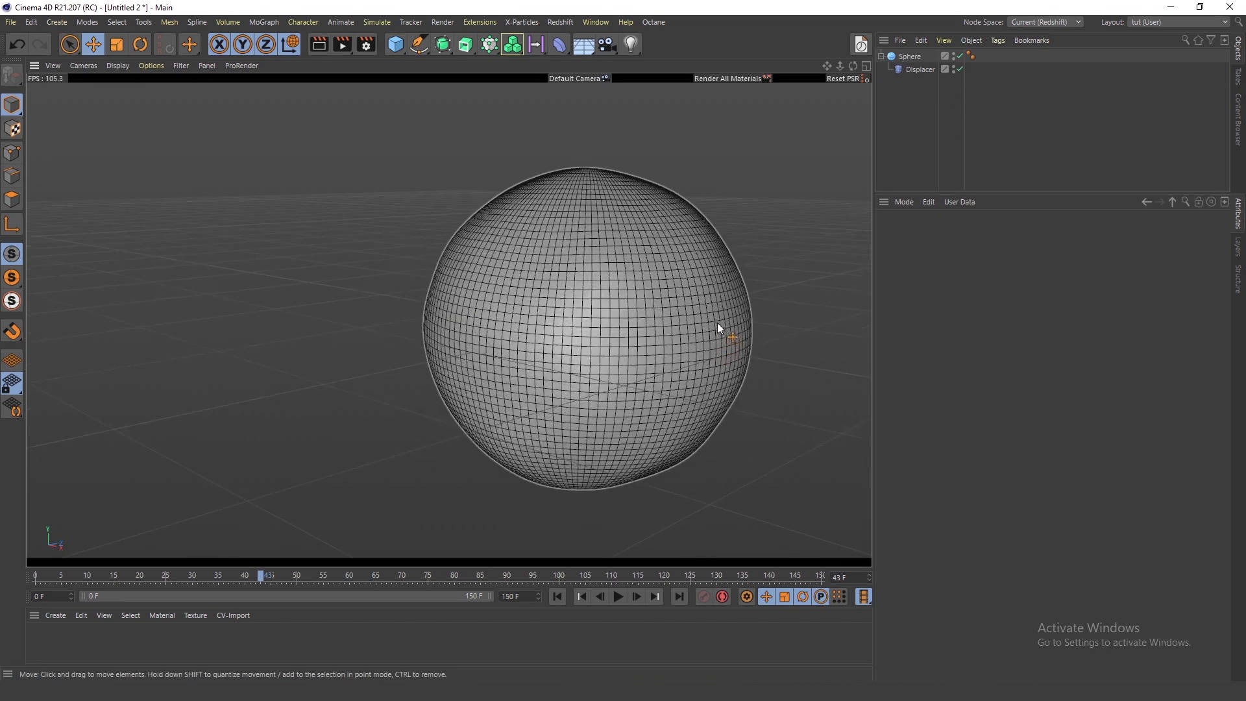
right_click_drag(717, 322, 707, 338, "alt")
left_click_drag(707, 302, 722, 309, "alt")
right_click_drag(722, 309, 705, 275, "alt")
left_click_drag(705, 275, 722, 325, "alt")
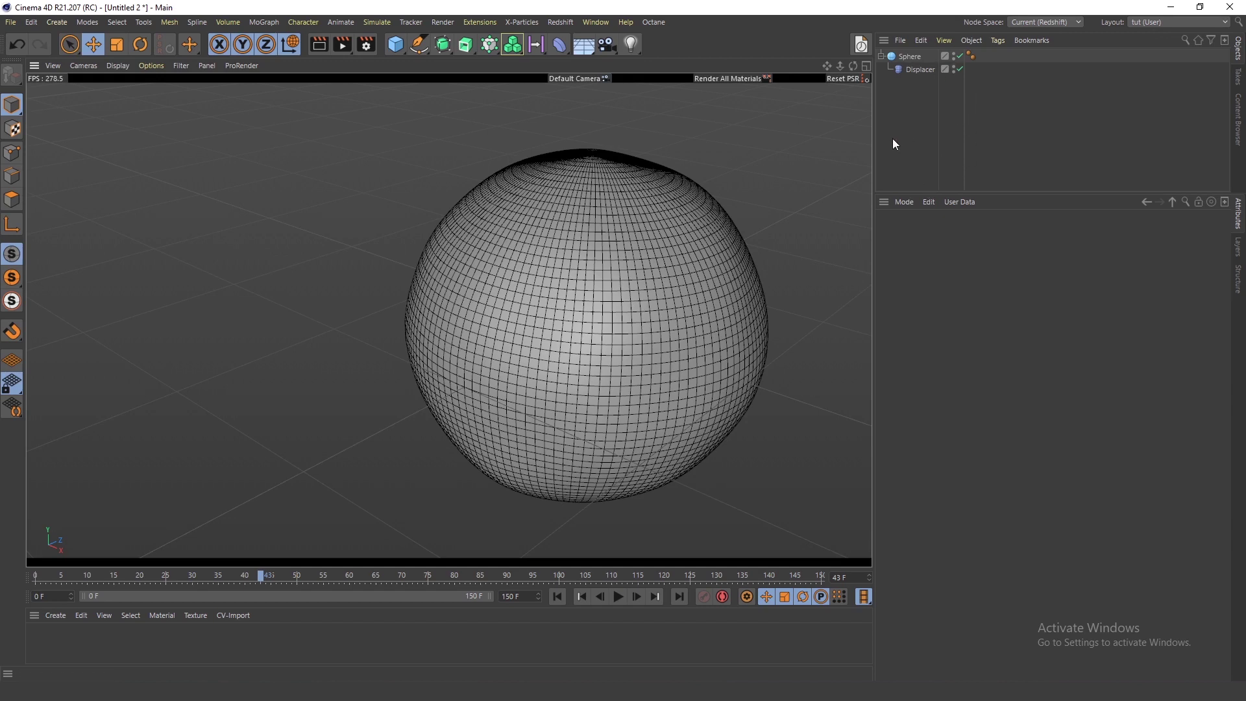
scroll(710, 329, "up", 1)
left_click_drag(711, 330, 711, 305, "alt")
scroll(711, 304, "down", 2)
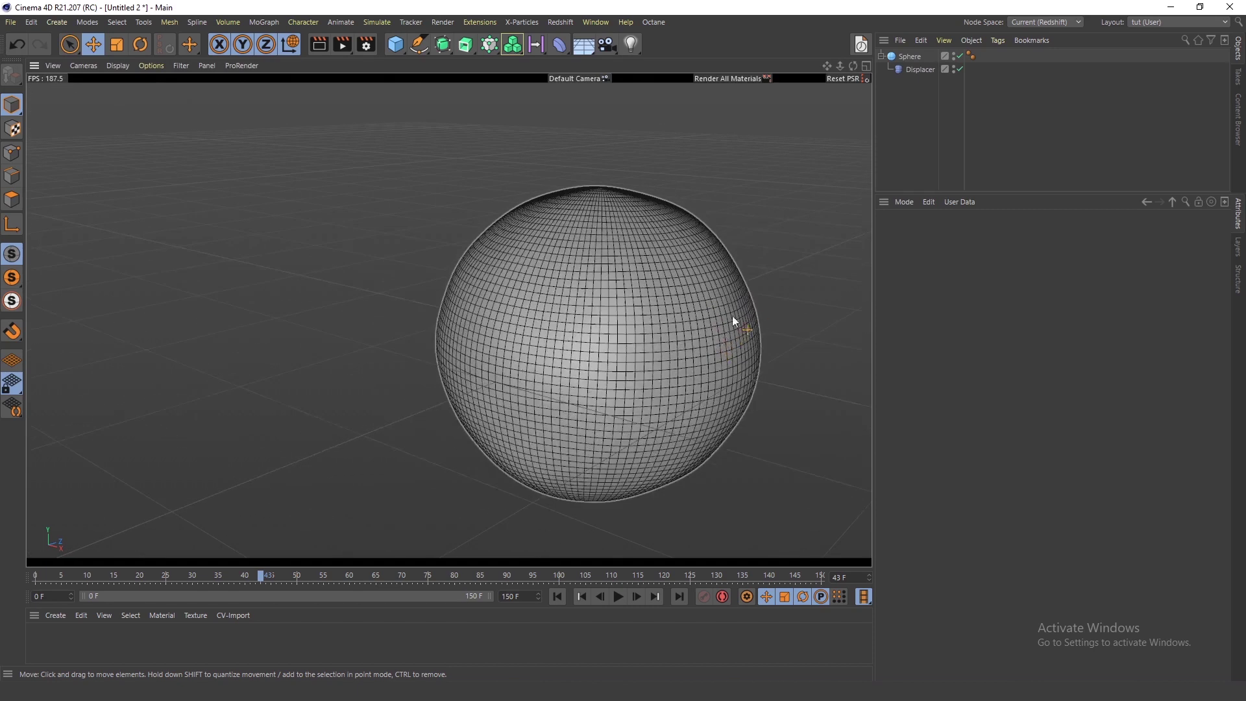
left_click_drag(725, 349, 699, 172, "alt")
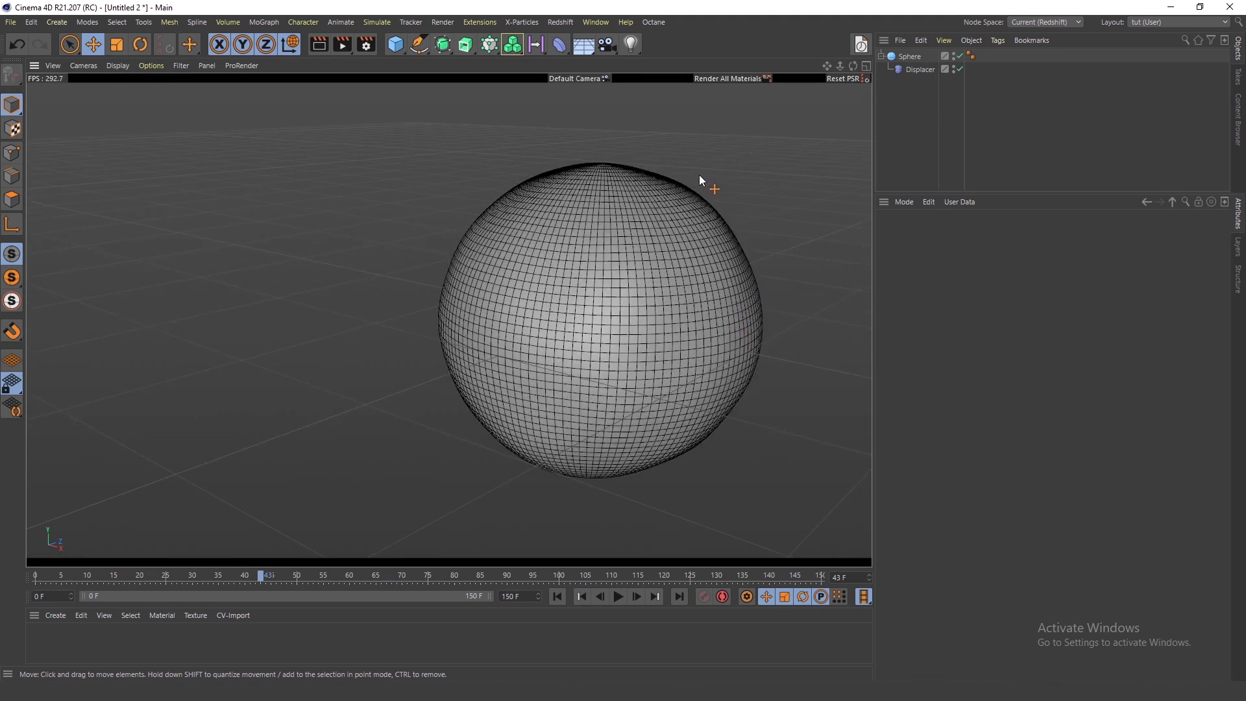
Sketch small knobbed stalks around the sphere's outline with Doodle Paint and delete the doodle object.
key("shift+c")
type("doo")
key("Return")
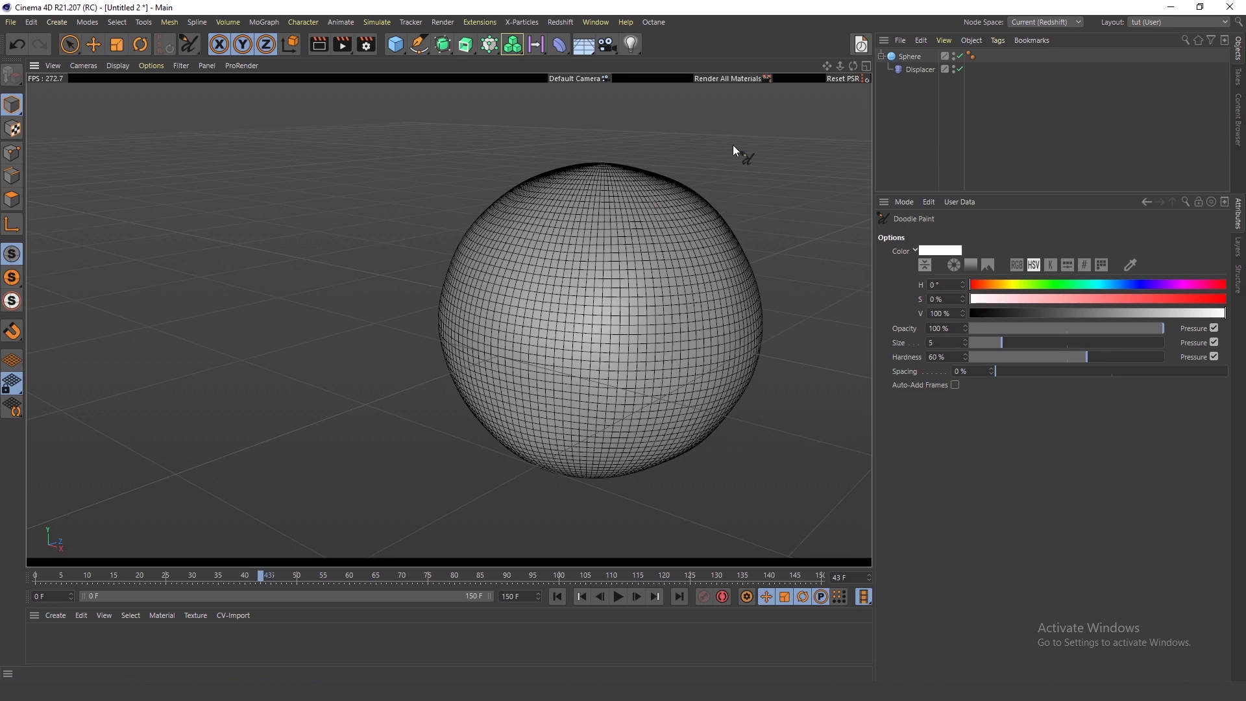
left_click_drag(695, 211, 715, 168)
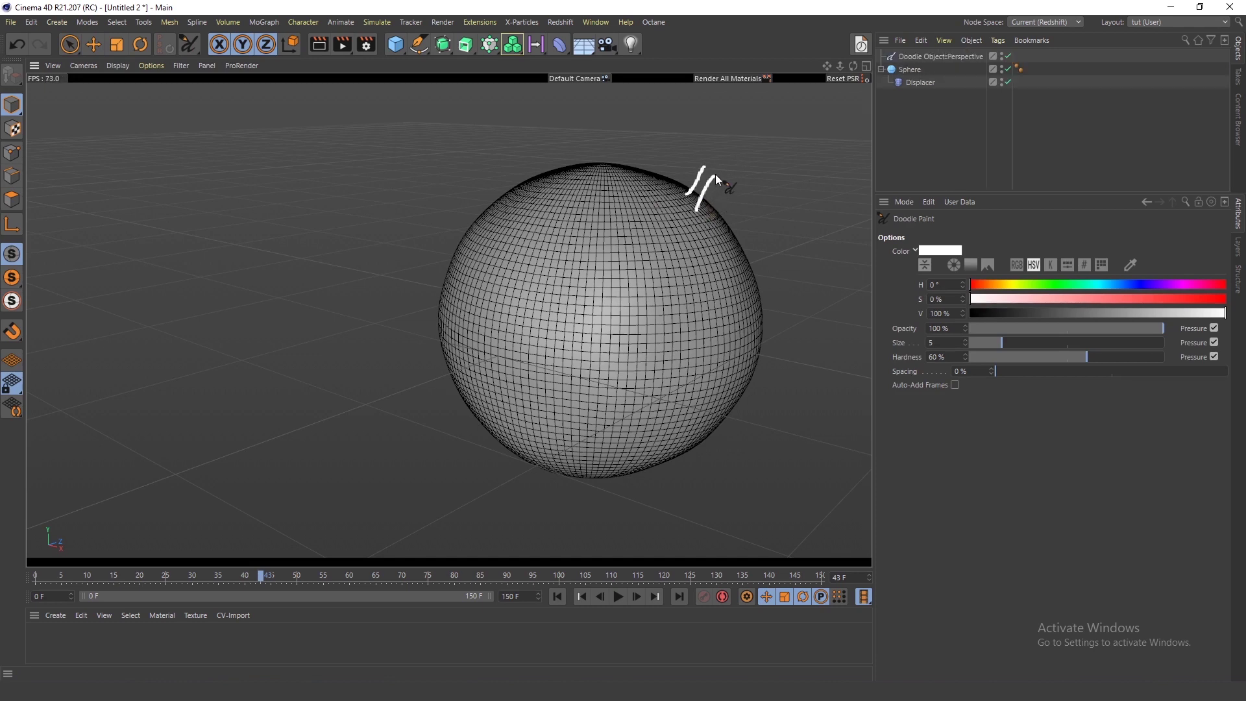
mouse_move(746, 286)
left_mouse_down()
mouse_move(781, 266)
mouse_move(788, 280)
left_mouse_up()
mouse_move(517, 161)
left_mouse_down()
mouse_move(531, 184)
mouse_move(528, 156)
left_mouse_up()
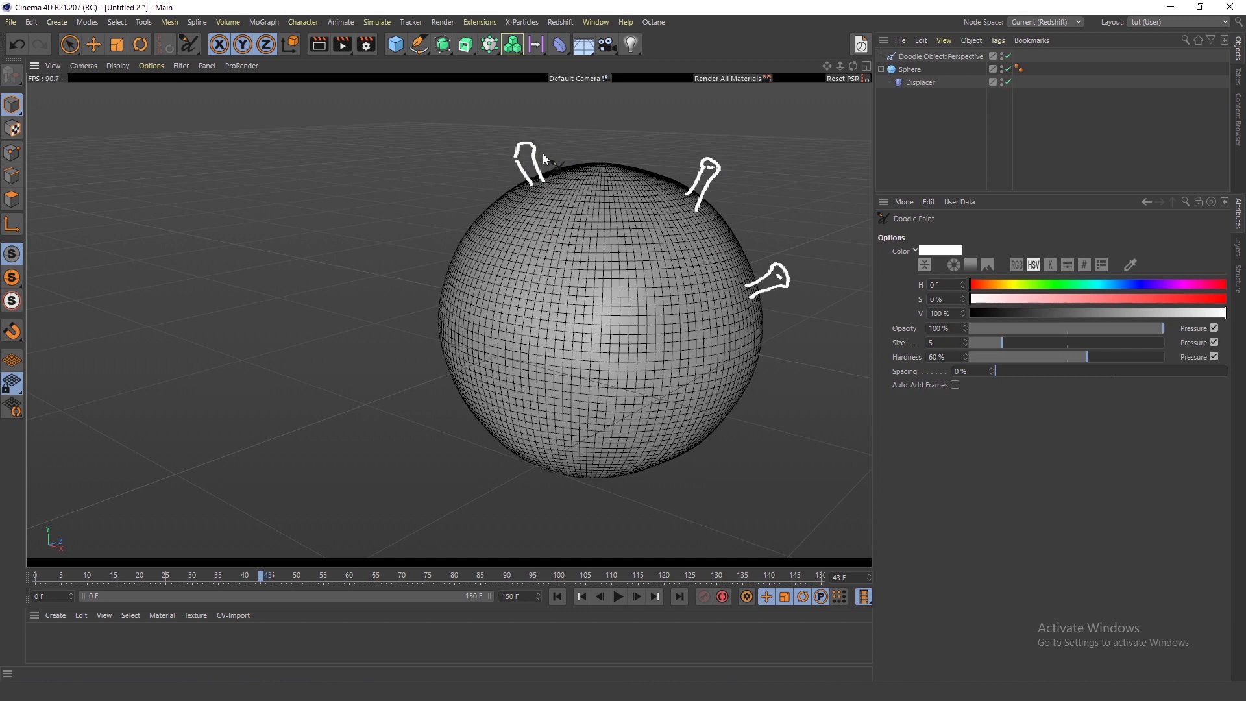
left_click_drag(529, 153, 524, 157)
mouse_move(437, 231)
left_mouse_down()
mouse_move(463, 253)
mouse_move(423, 241)
left_mouse_up()
left_click(937, 57)
key("Delete")
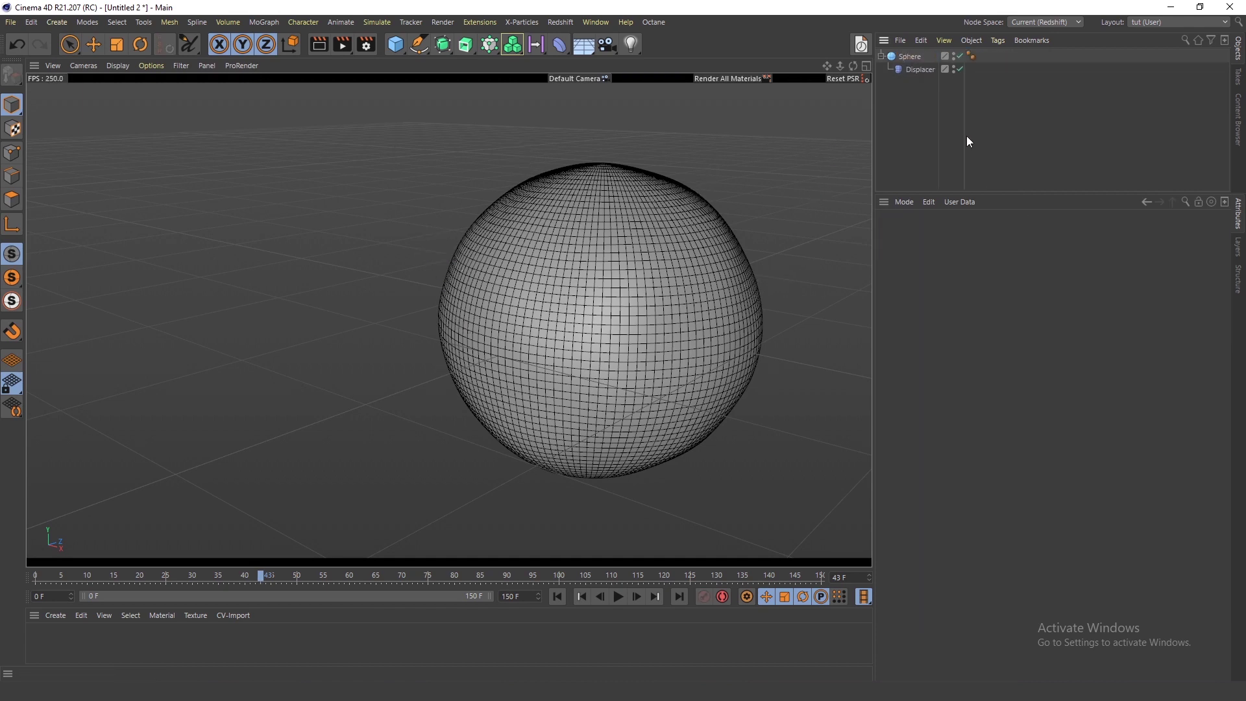
Add a MoGraph Cloner and a Tube primitive to the scene as separate objects.
key("shift+c")
type("clo")
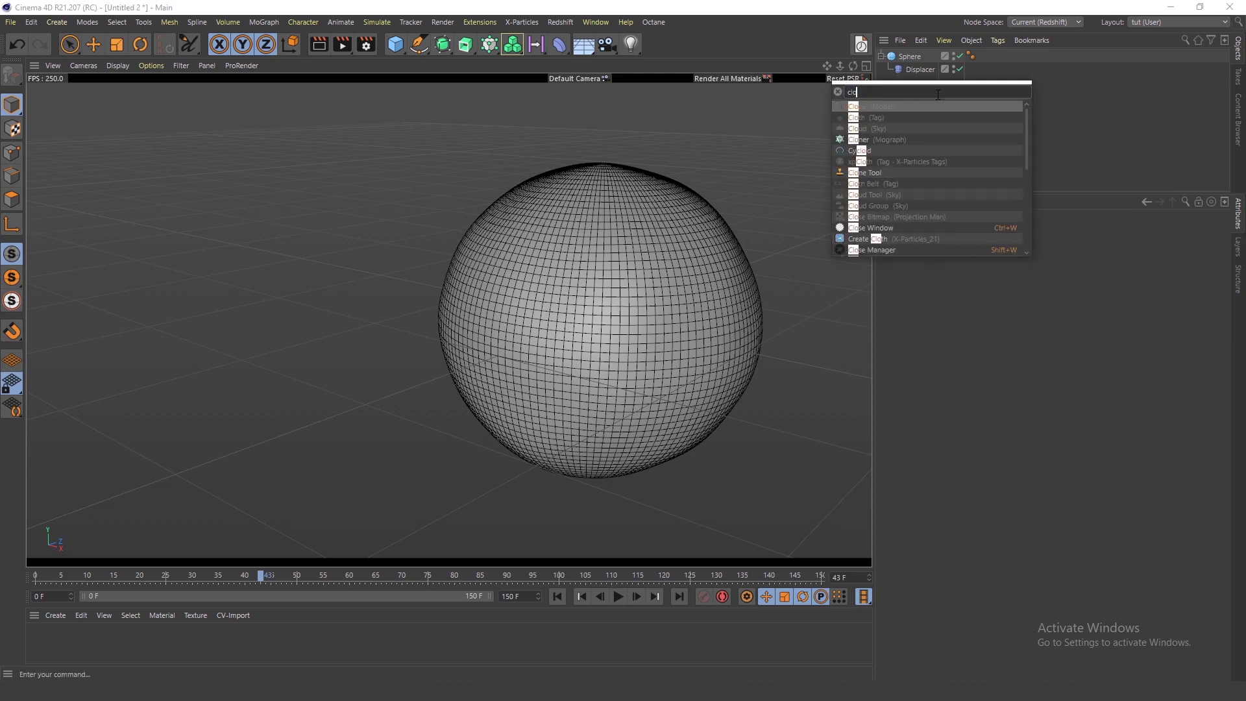
key("Return")
left_click(913, 157)
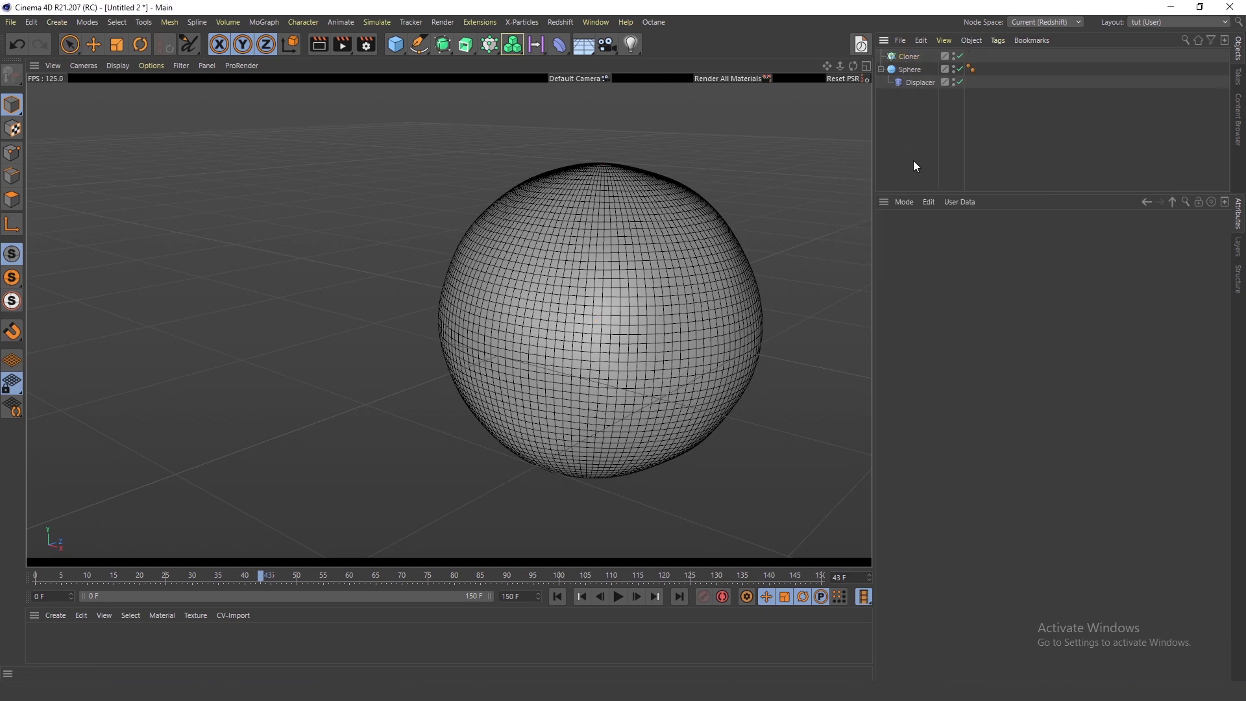
key("shift+c")
type("tube")
key("Return")
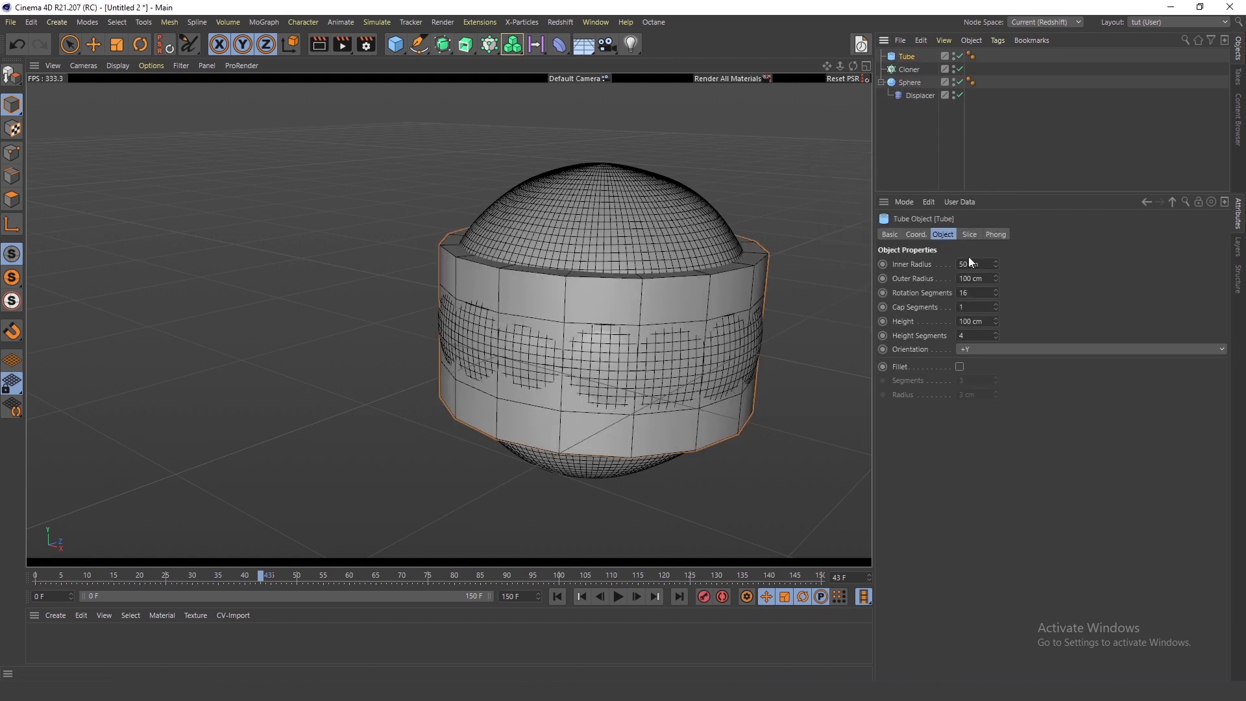
Move the tube up above the sphere and shrink its outer and inner radii.
key("e")
middle_click_drag(709, 311, 579, 381, "alt")
scroll(608, 343, "down", 4)
left_click_drag(519, 271, 531, 133)
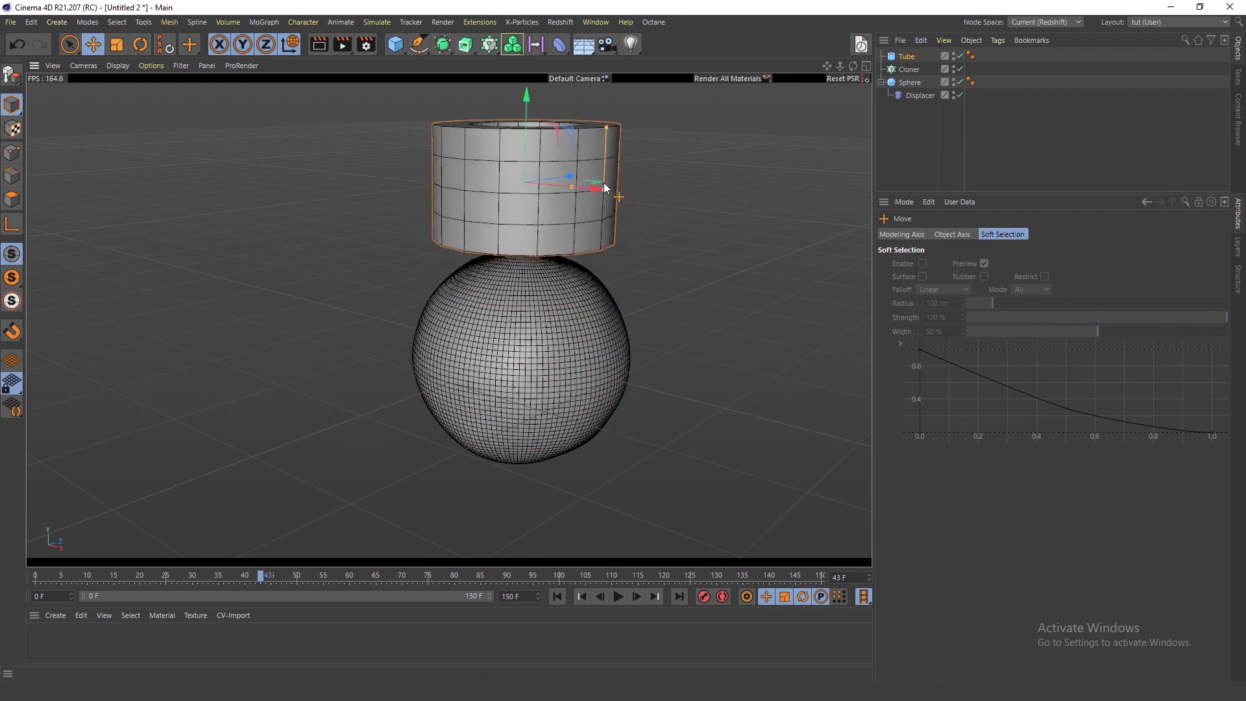
left_click_drag(603, 187, 572, 187)
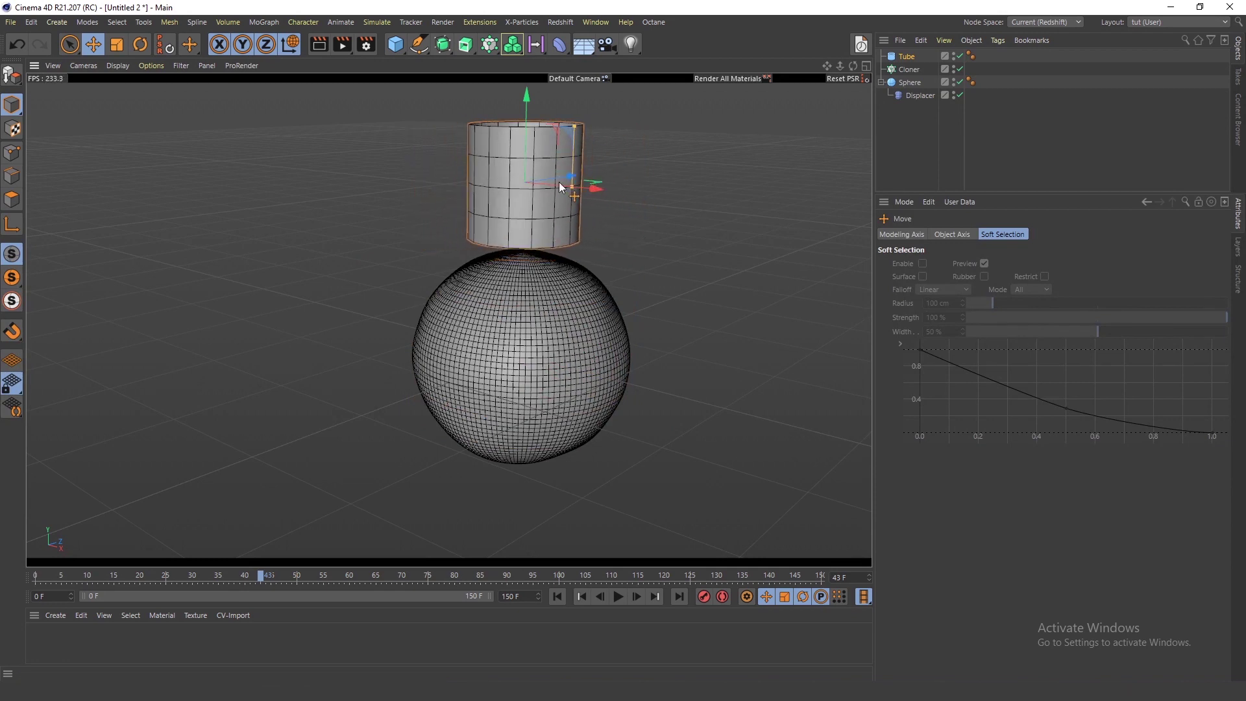
left_click_drag(548, 157, 559, 190, "alt")
middle_click_drag(559, 175, 567, 228, "alt")
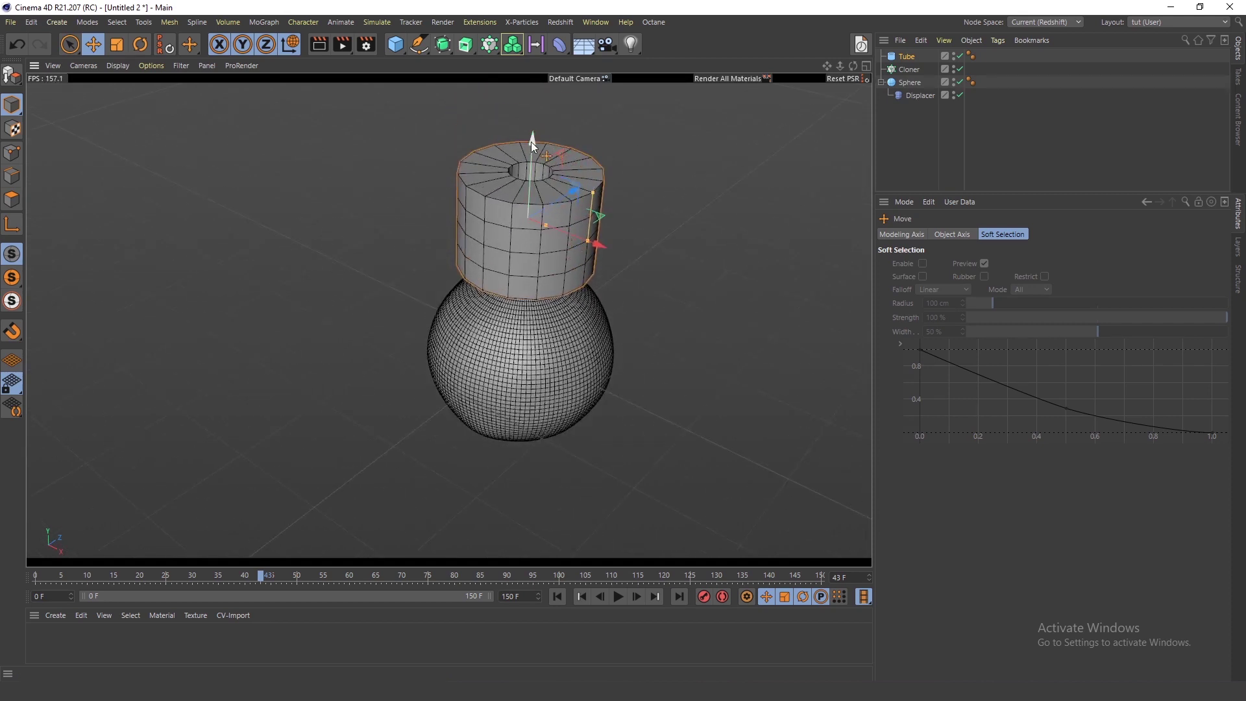
Narrow the tube to an inner radius of 4.366 cm and outer radius of 6.024 cm and lower it onto the sphere's top.
left_click_drag(531, 143, 530, 151)
left_click_drag(586, 253, 547, 232)
scroll(544, 236, "up", 4)
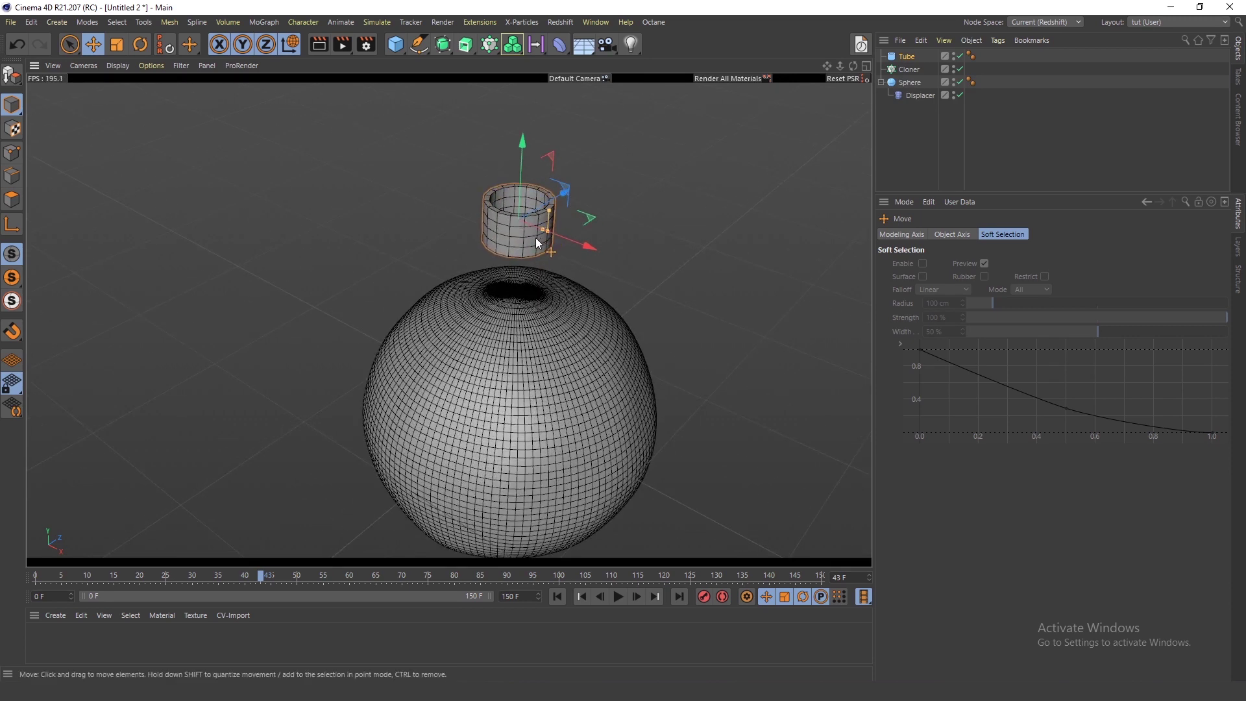
middle_click_drag(534, 238, 535, 205, "alt")
scroll(535, 205, "up", 2)
left_click_drag(535, 139, 519, 186)
scroll(527, 246, "up", 3)
mouse_move(532, 251)
left_mouse_down("alt")
mouse_move(535, 238)
mouse_move(532, 257)
mouse_move(521, 252)
left_mouse_up("alt")
middle_click_drag(549, 297, 544, 240, "alt")
left_click_drag(544, 240, 542, 250, "alt")
middle_click_drag(543, 250, 527, 292, "alt")
scroll(517, 248, "up", 3)
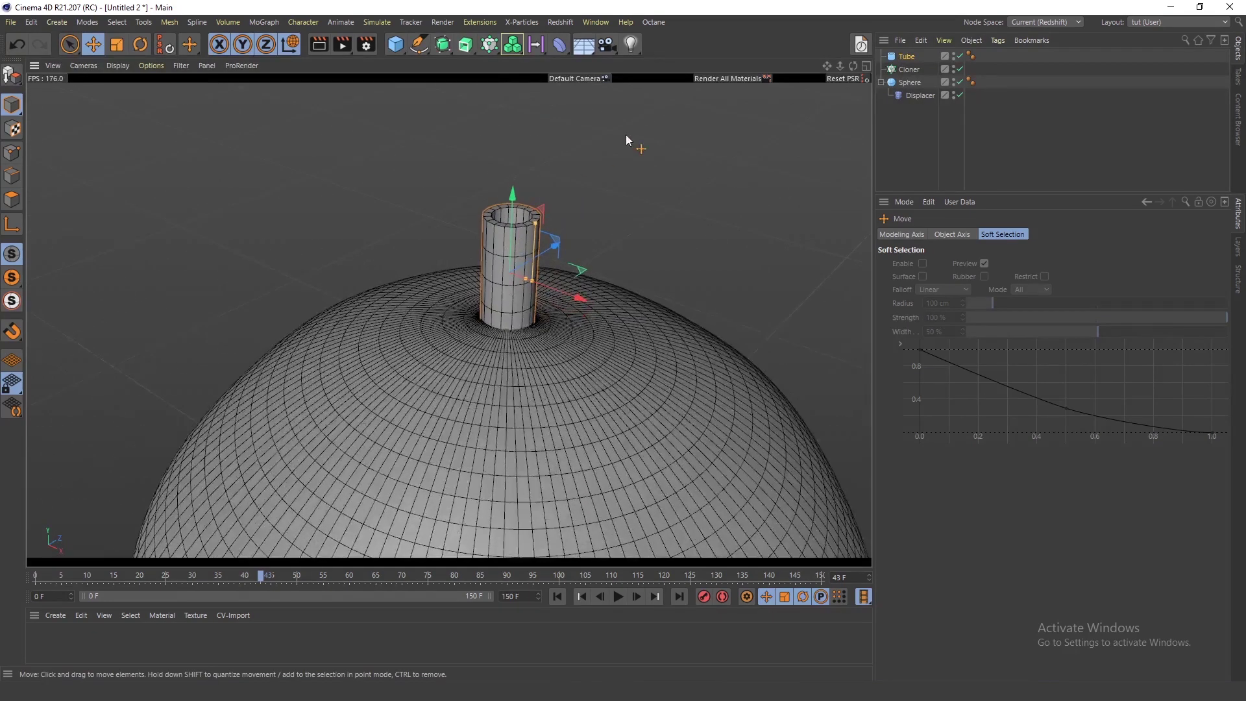
Set the tube to 25 rotation segments and 19 height segments and raise it slightly above the sphere.
left_click(908, 57)
left_click_drag(995, 293, 995, 286)
left_click_drag(995, 335, 987, 273)
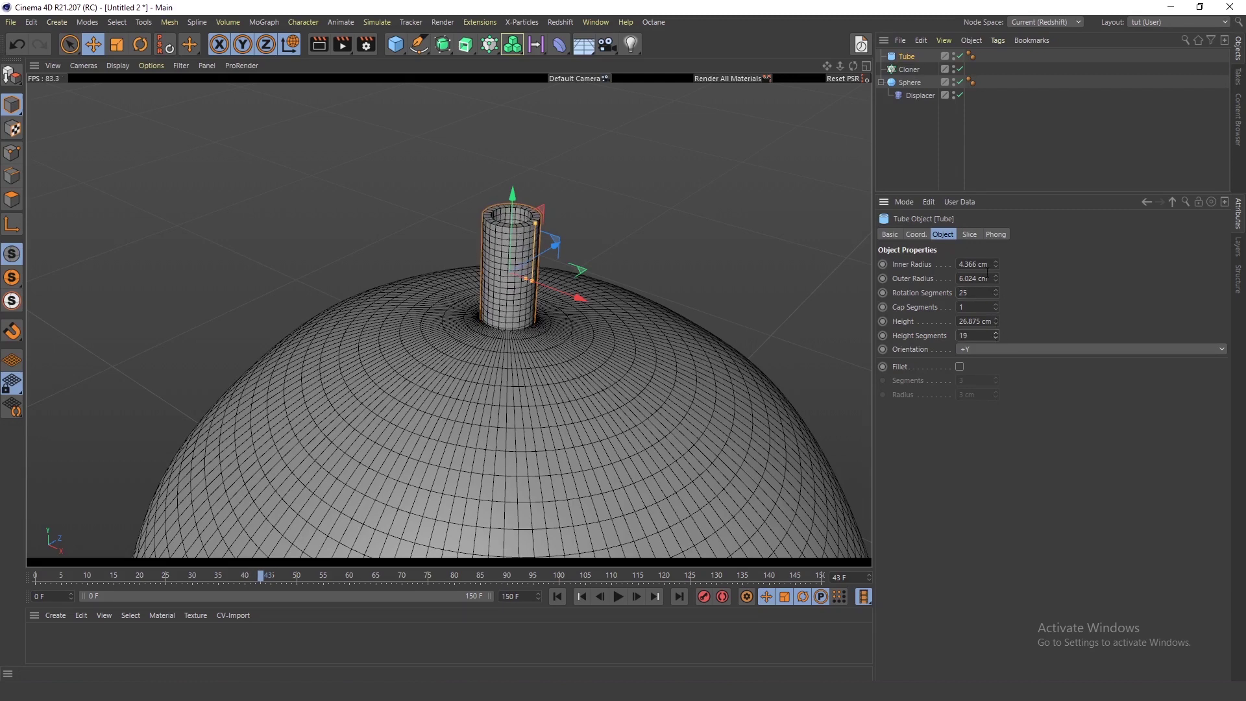
mouse_move(512, 198)
left_mouse_down()
mouse_move(512, 172)
mouse_move(512, 190)
left_mouse_up()
left_click(582, 175)
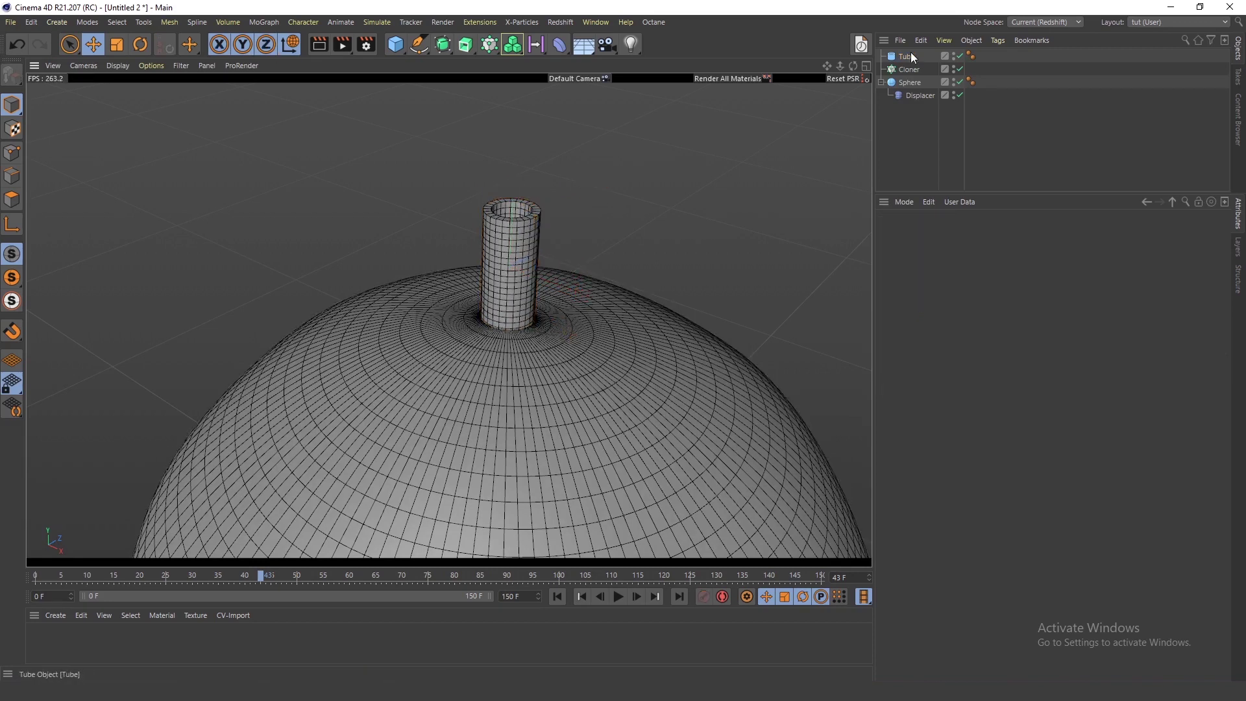
left_click(909, 56)
middle_click_drag(607, 343, 591, 309, "alt")
left_click_drag(589, 347, 595, 244, "alt")
left_click(602, 232)
left_click_drag(515, 219, 536, 200, "alt")
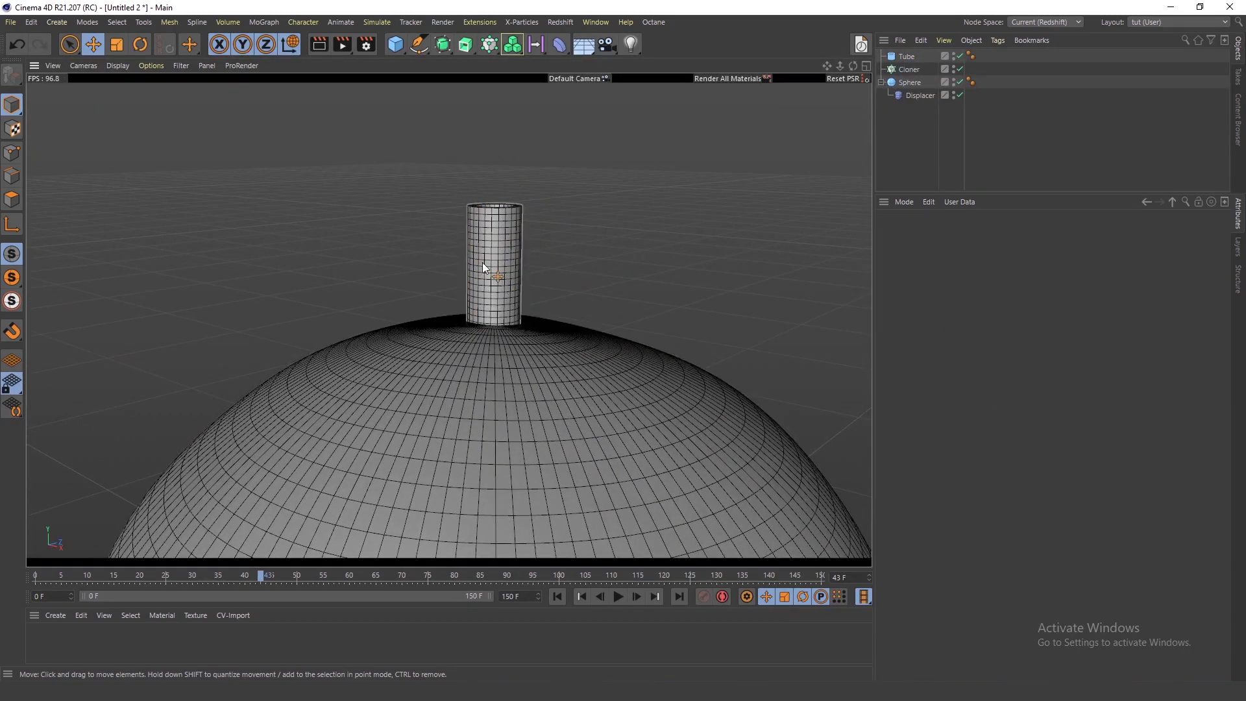
mouse_move(499, 285)
left_mouse_down("alt")
mouse_move(524, 284)
mouse_move(517, 274)
left_mouse_up("alt")
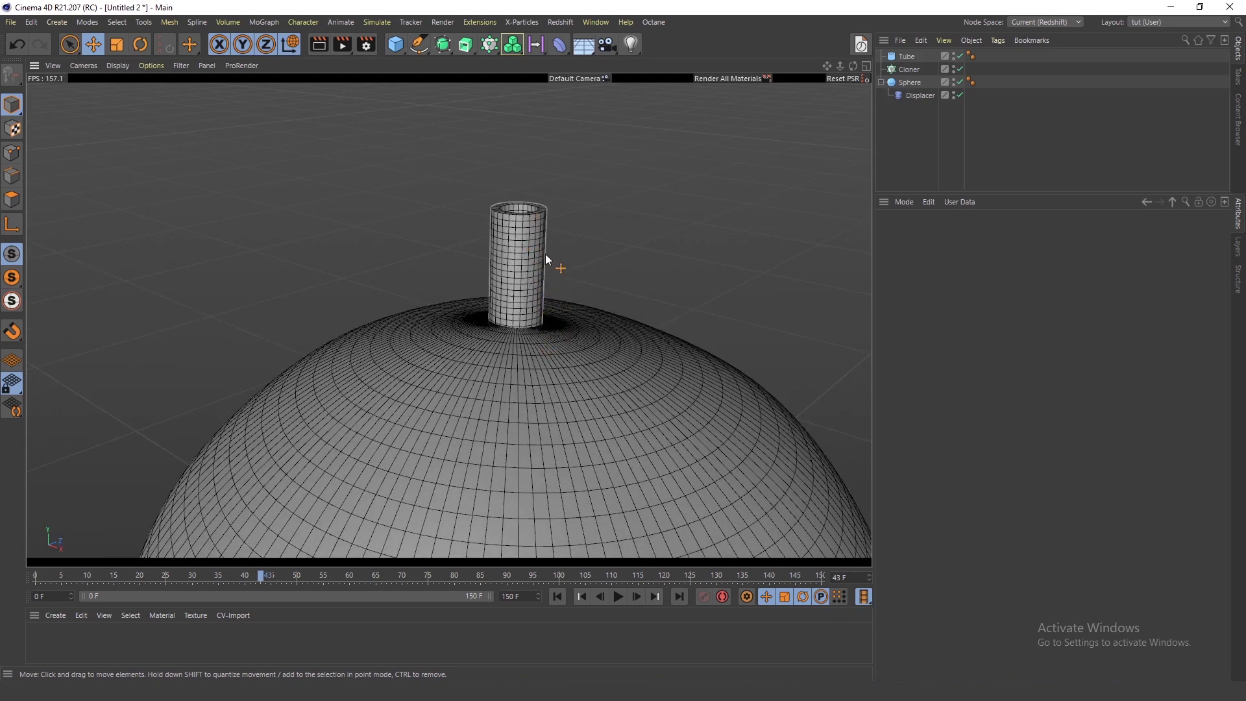
Sketch the stalk's side profile beside the tube with Doodle Paint and delete the doodle object.
key("shift+c")
type("do")
key("Return")
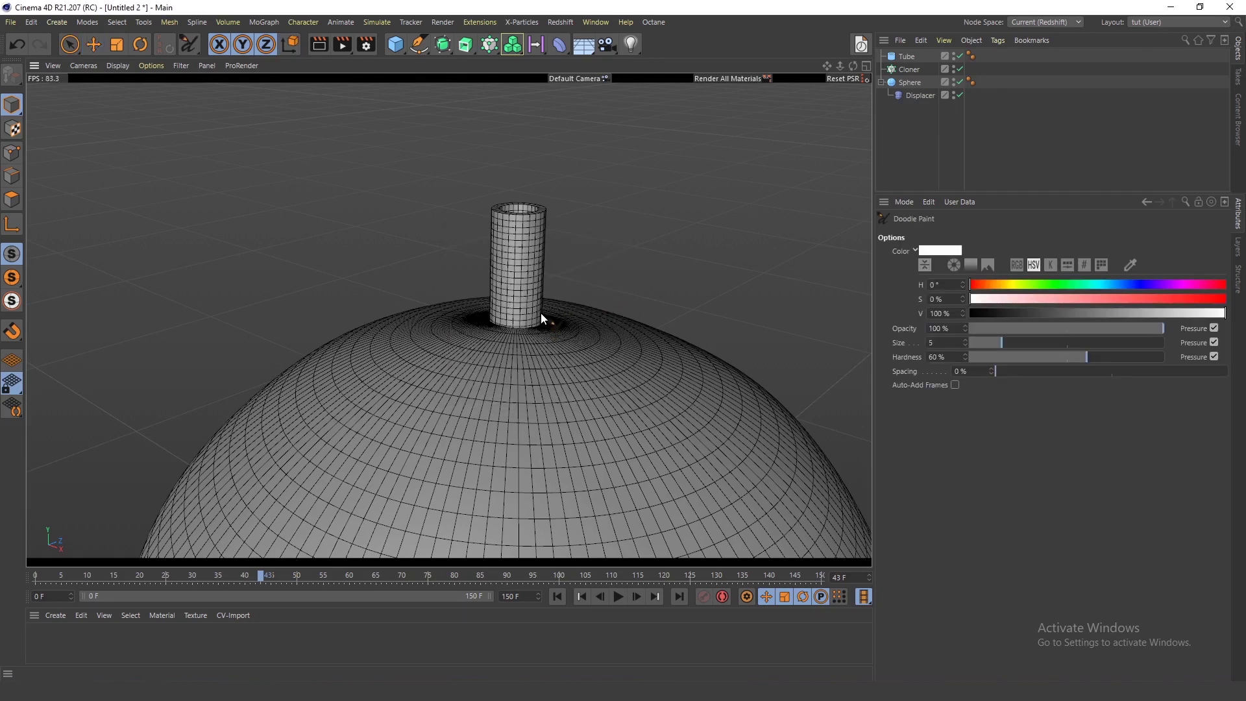
left_click_drag(541, 279, 546, 328)
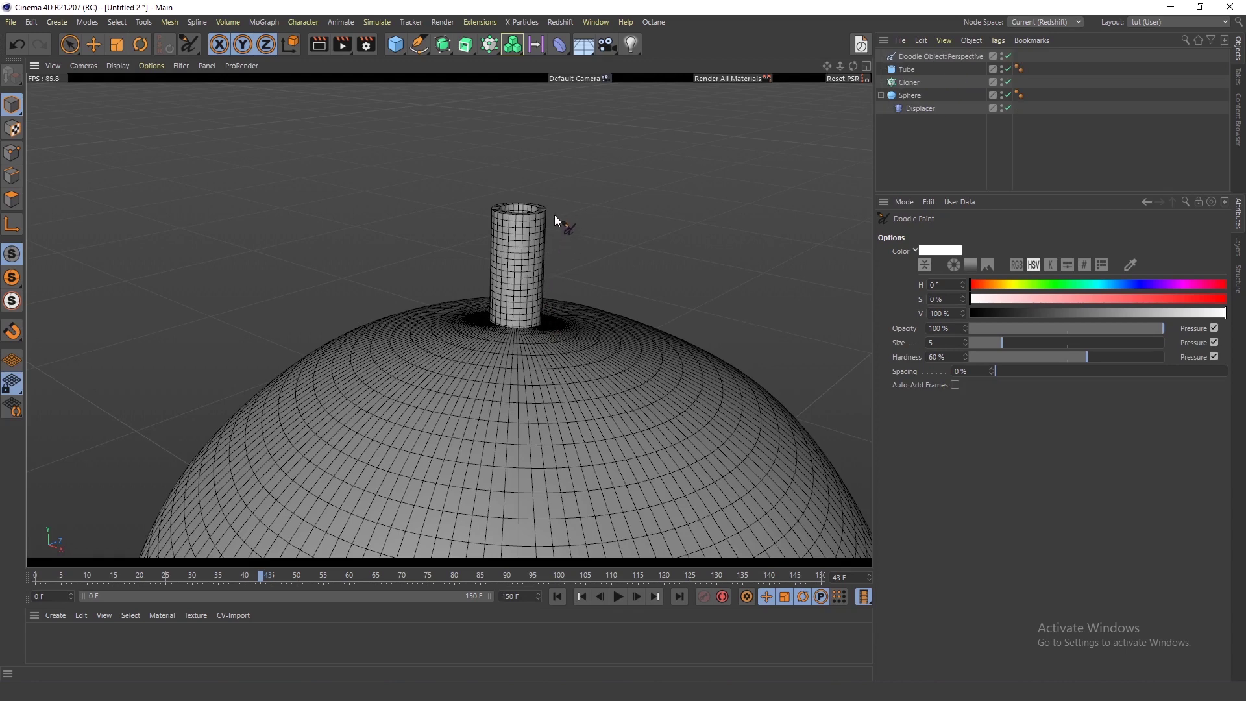
left_click_drag(598, 337, 649, 360, "alt")
scroll(600, 341, "down", 5)
left_click(932, 56)
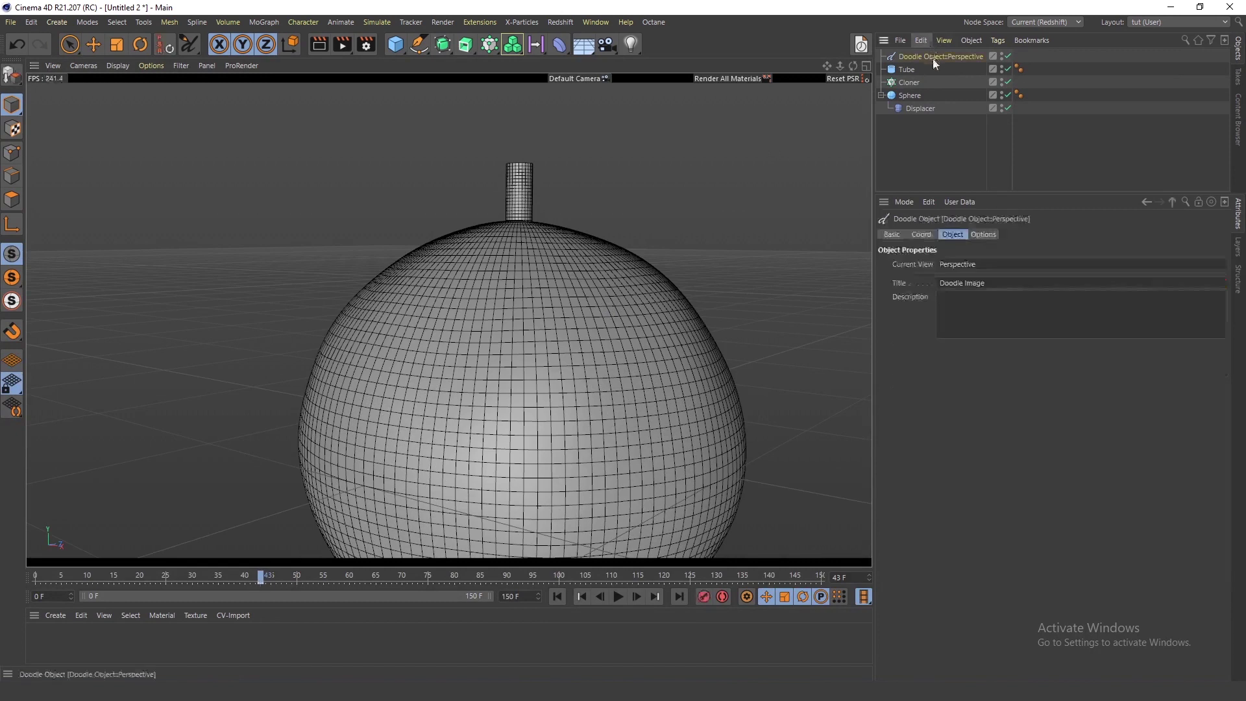
key("Delete")
Make another Doodle Paint sketch around the stalk at the top of the sphere and delete that doodle.
key("shift+c")
type("doo")
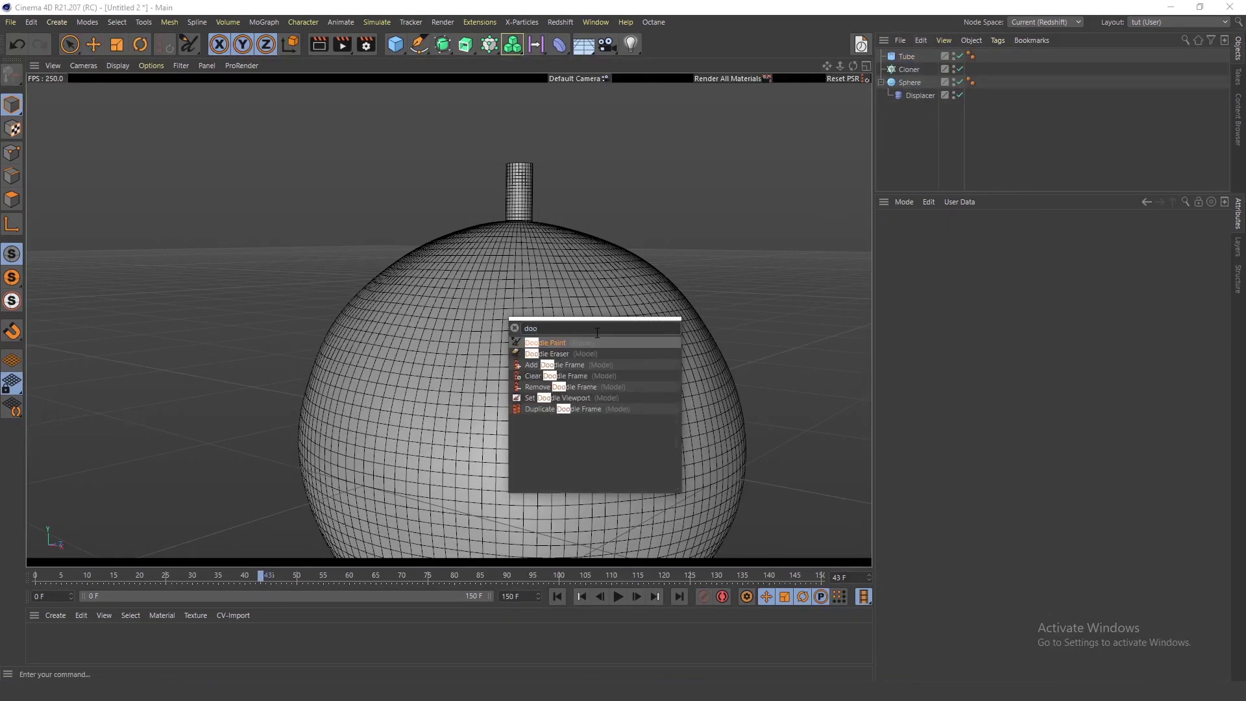
key("Return")
left_click_drag(473, 197, 473, 197)
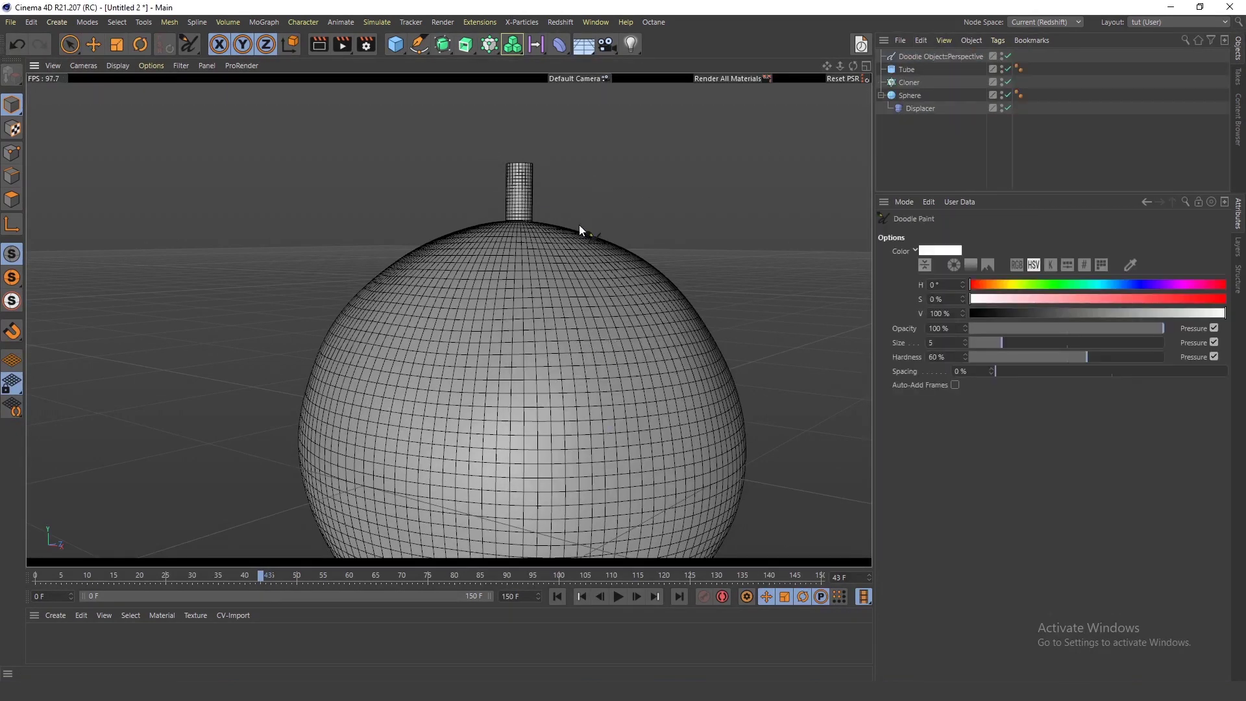
left_click(932, 57)
key("Delete")
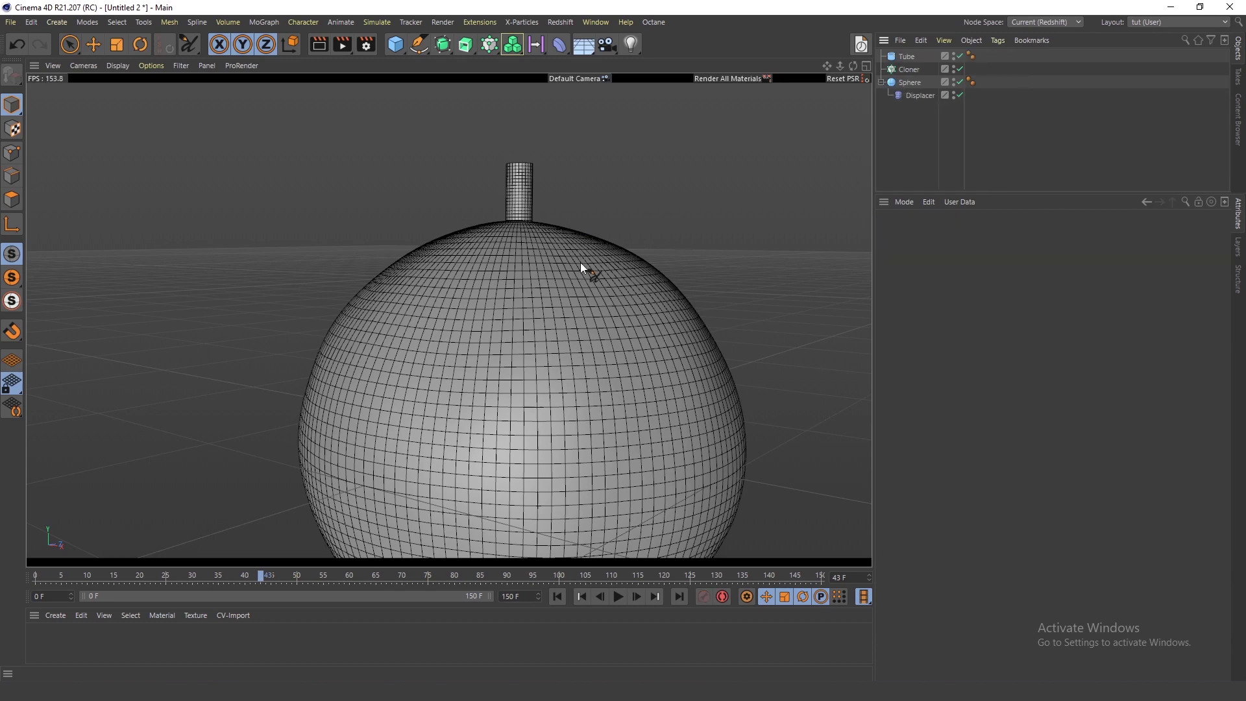
Add a Spherify deformer as a child of the tube, fitted to it.
left_click_drag(566, 254, 548, 283, "alt")
middle_click_drag(562, 188, 569, 259, "alt")
right_click_drag(568, 260, 571, 194, "alt")
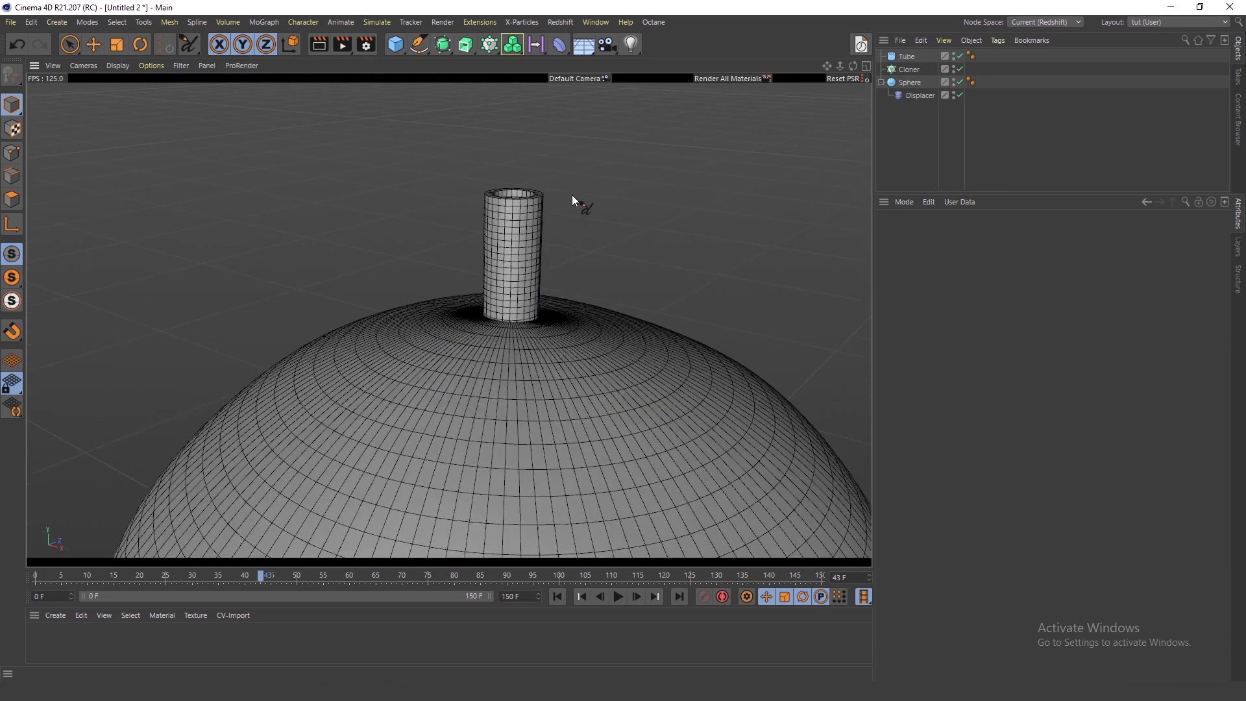
left_click(906, 56)
key("shift+c")
type("sphe")
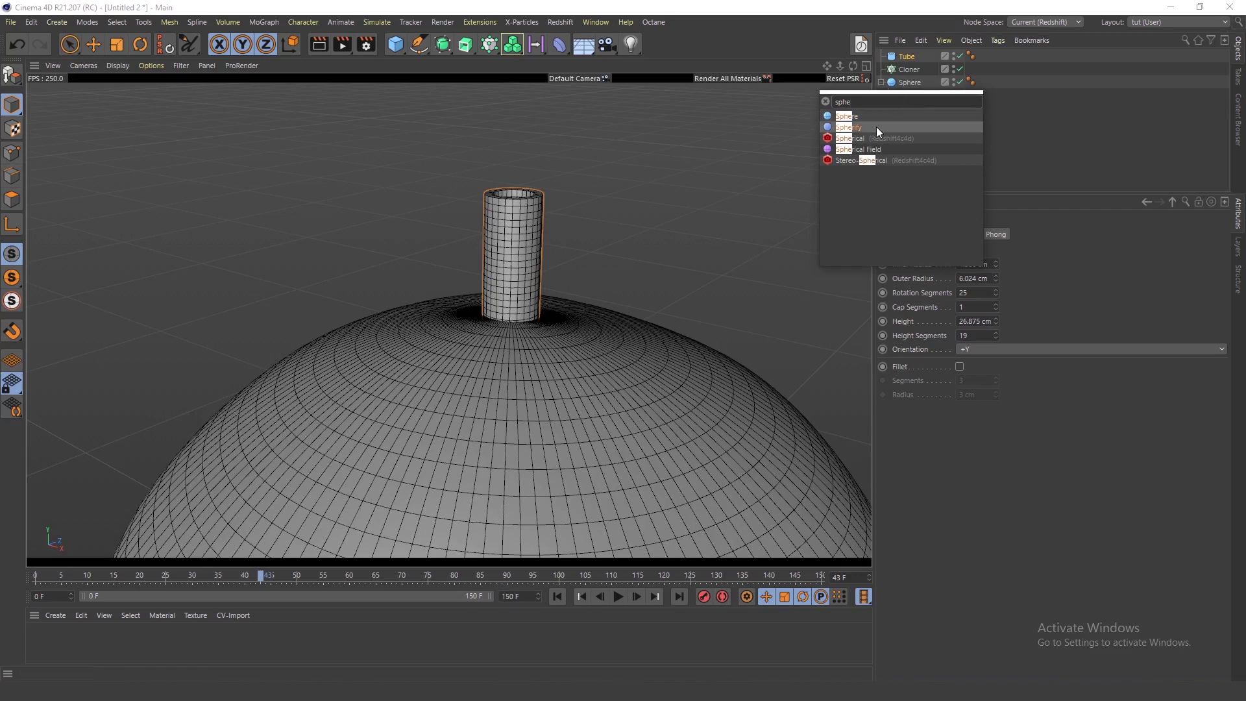
left_click(849, 127)
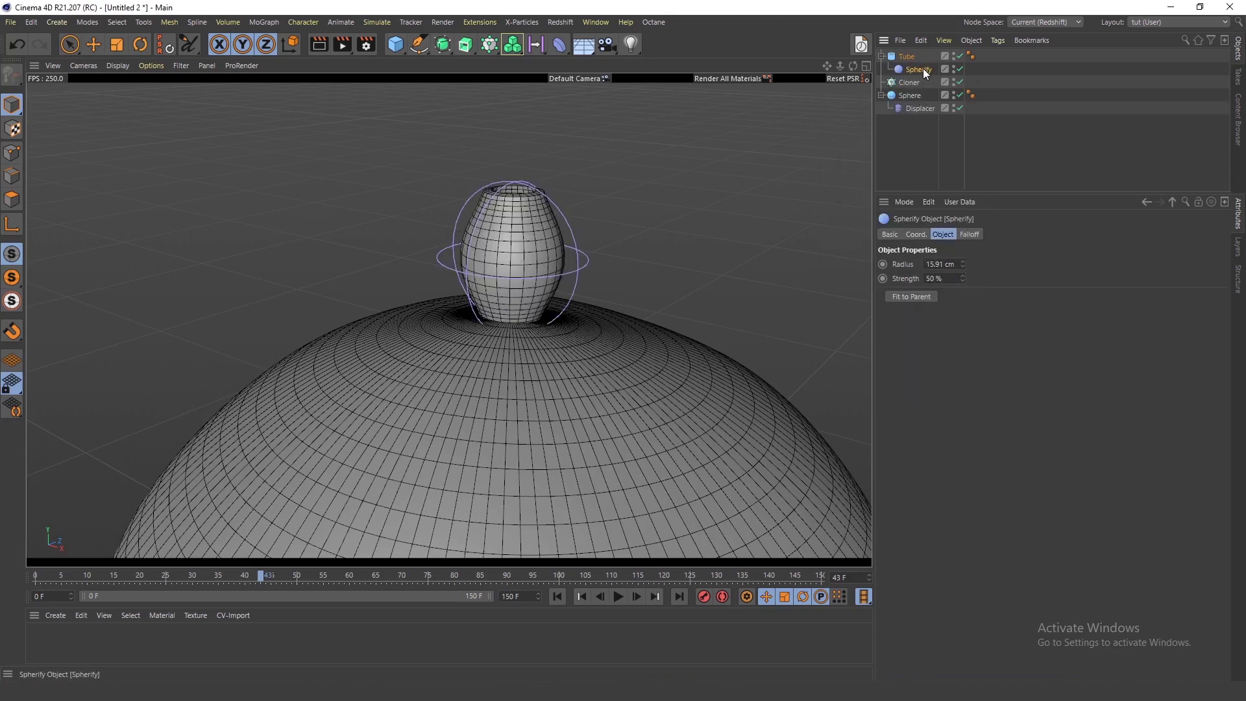
Shape the stalk's bulging head by setting the Spherify radius to 8.81 cm, strength to 20.8% and P.Y to 7.8 cm.
left_click(916, 233)
left_click_drag(949, 279, 948, 202)
left_click(944, 233)
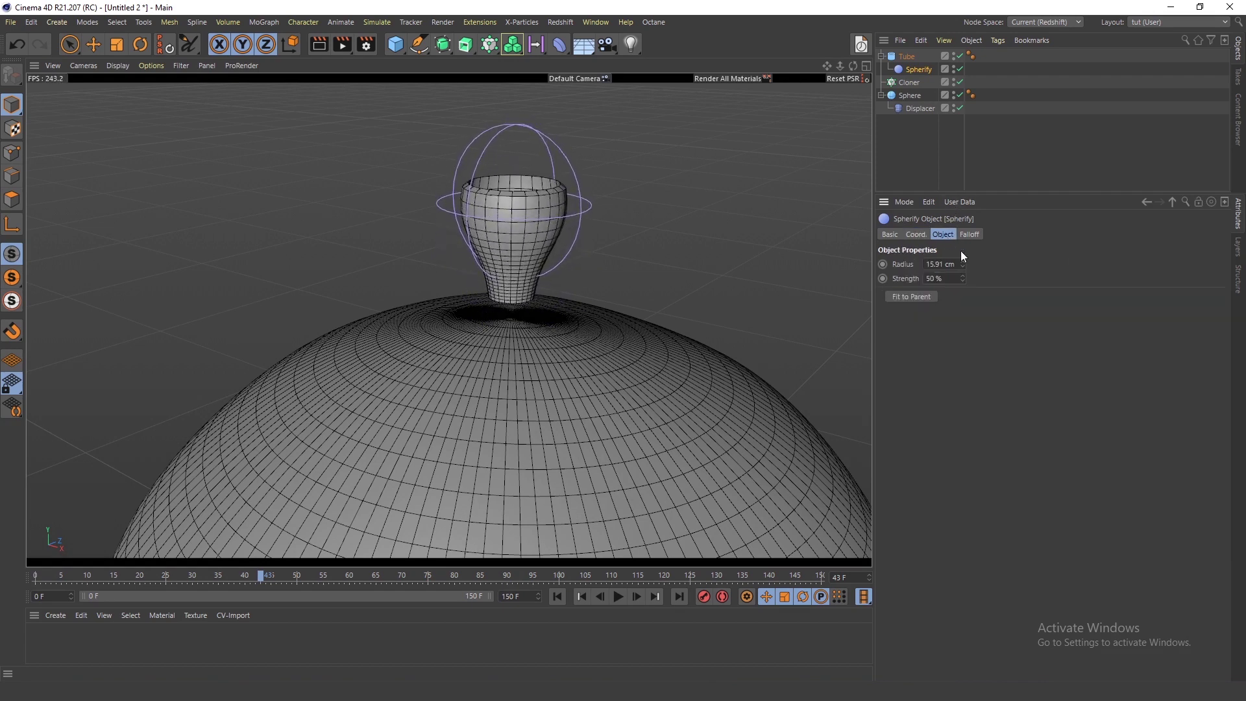
left_click_drag(963, 266, 961, 327)
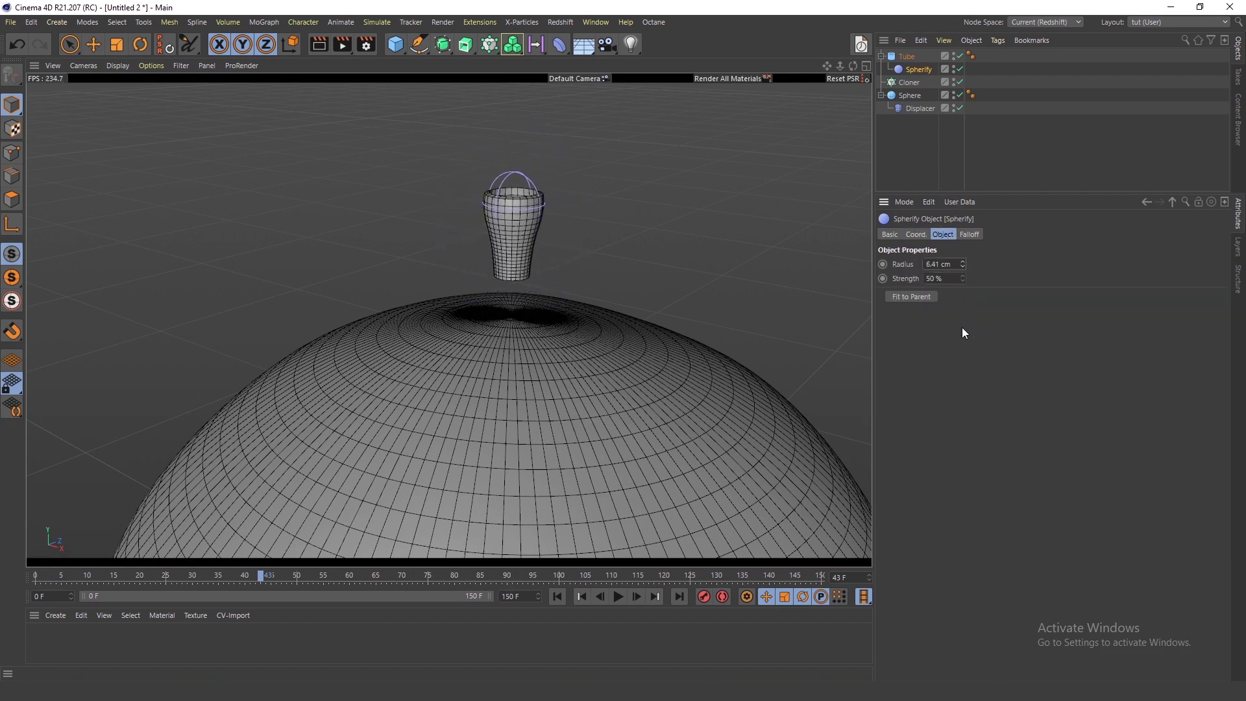
left_click_drag(961, 283, 965, 166)
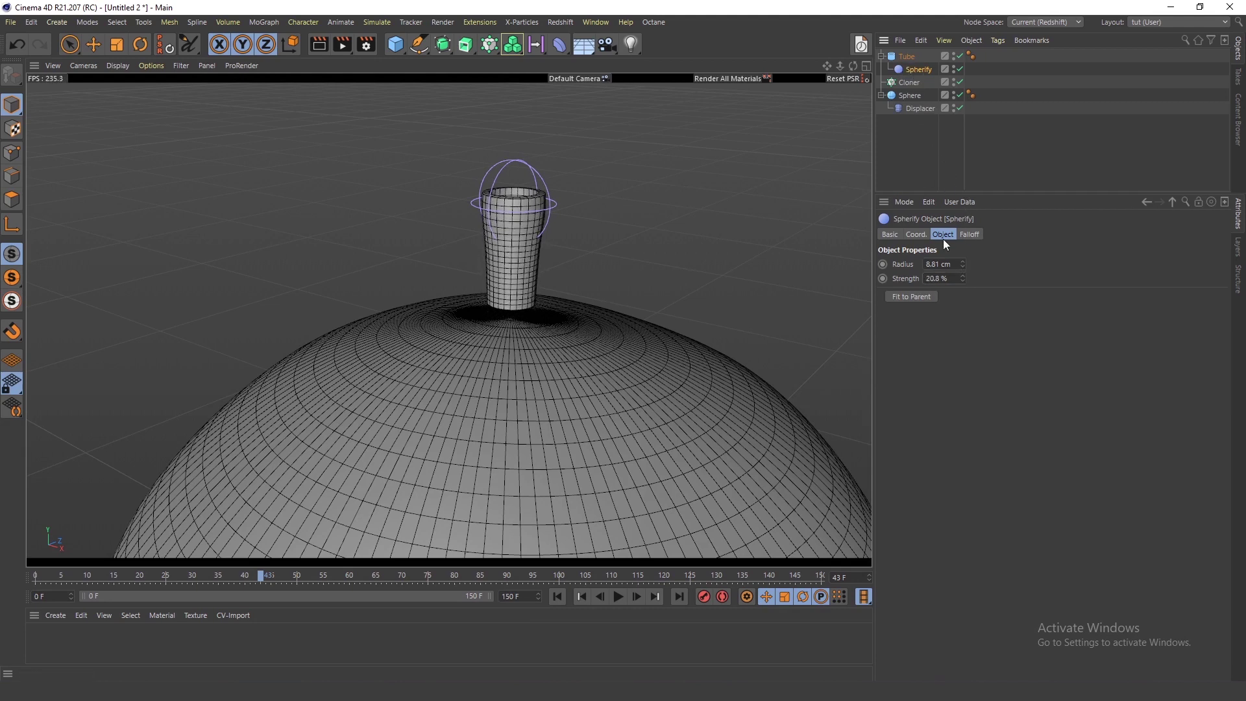
left_click(915, 233)
left_click_drag(949, 278, 948, 303)
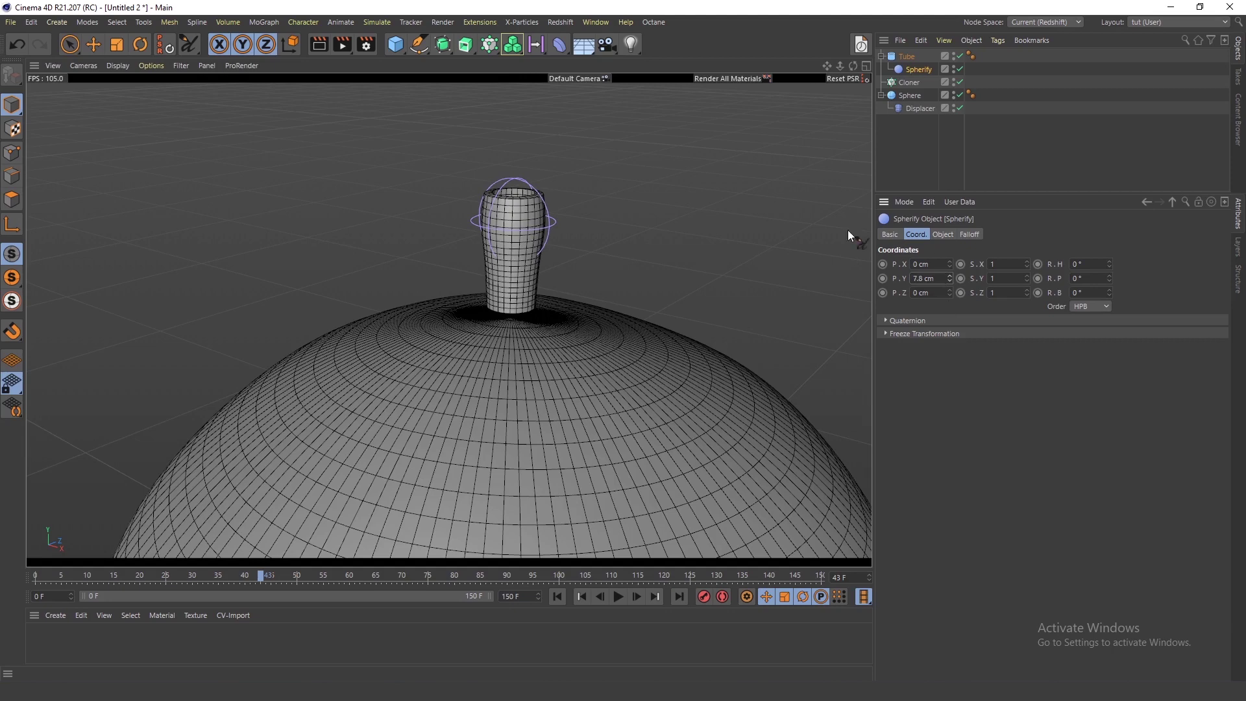
Lower the deformed tube so its base sinks into the top of the sphere, checking it from several angles.
mouse_move(523, 255)
left_mouse_down("alt")
mouse_move(560, 228)
mouse_move(524, 238)
left_mouse_up("alt")
middle_click_drag(524, 239, 523, 273, "alt")
right_click_drag(523, 273, 554, 210, "alt")
left_click_drag(555, 210, 556, 260, "alt")
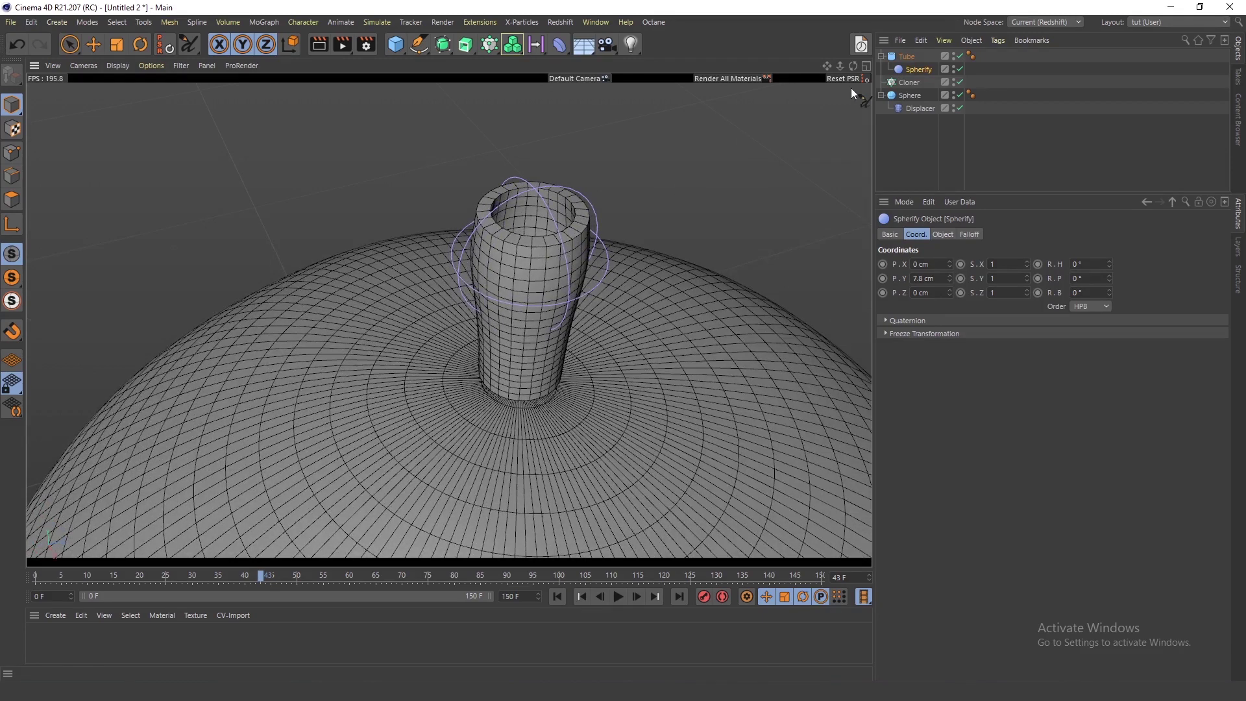
left_click(906, 57)
key("e")
left_click_drag(530, 243, 530, 273)
left_click_drag(548, 329, 550, 287, "alt")
right_click_drag(551, 287, 550, 342, "alt")
middle_click_drag(550, 342, 542, 271, "alt")
left_click_drag(542, 272, 539, 251, "alt")
right_click_drag(539, 252, 557, 335, "alt")
middle_click_drag(549, 241, 517, 252, "alt")
right_click_drag(517, 251, 567, 148, "alt")
left_click_drag(520, 214, 518, 243, "alt")
middle_click_drag(529, 202, 524, 258, "alt")
left_click(903, 142)
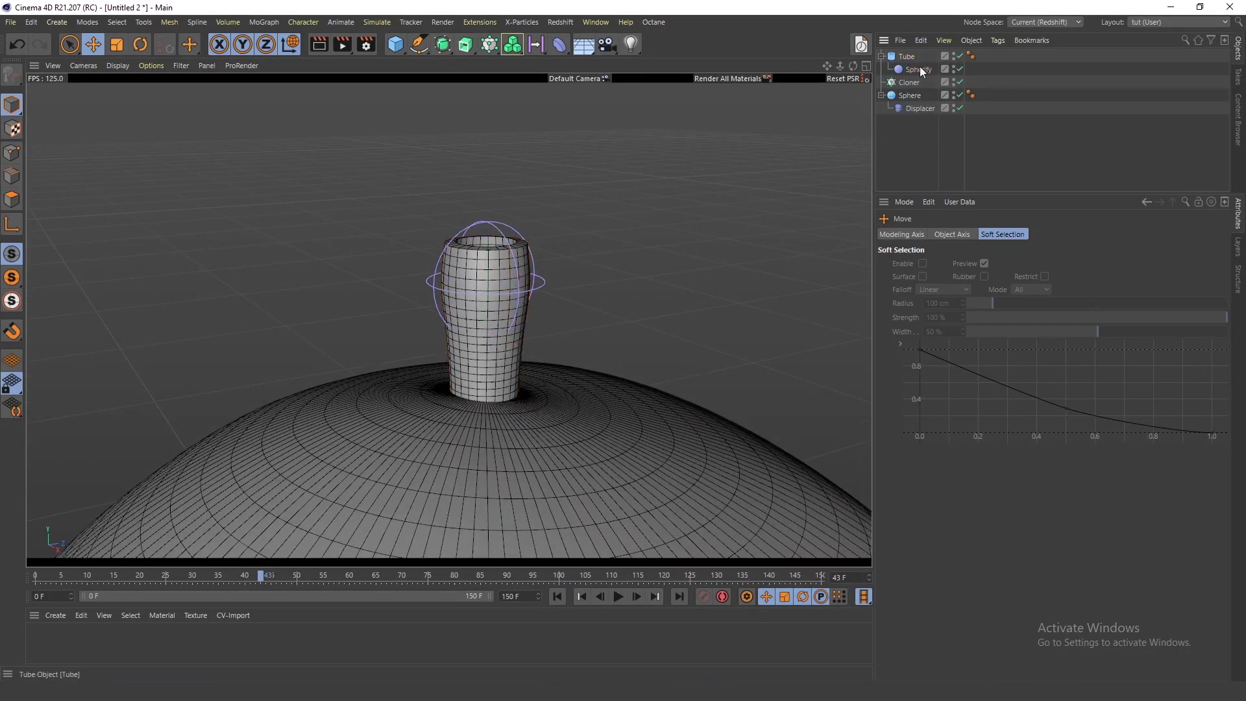
Enable the tube's Fillet to round its rim edges.
left_click(909, 57)
left_click(944, 235)
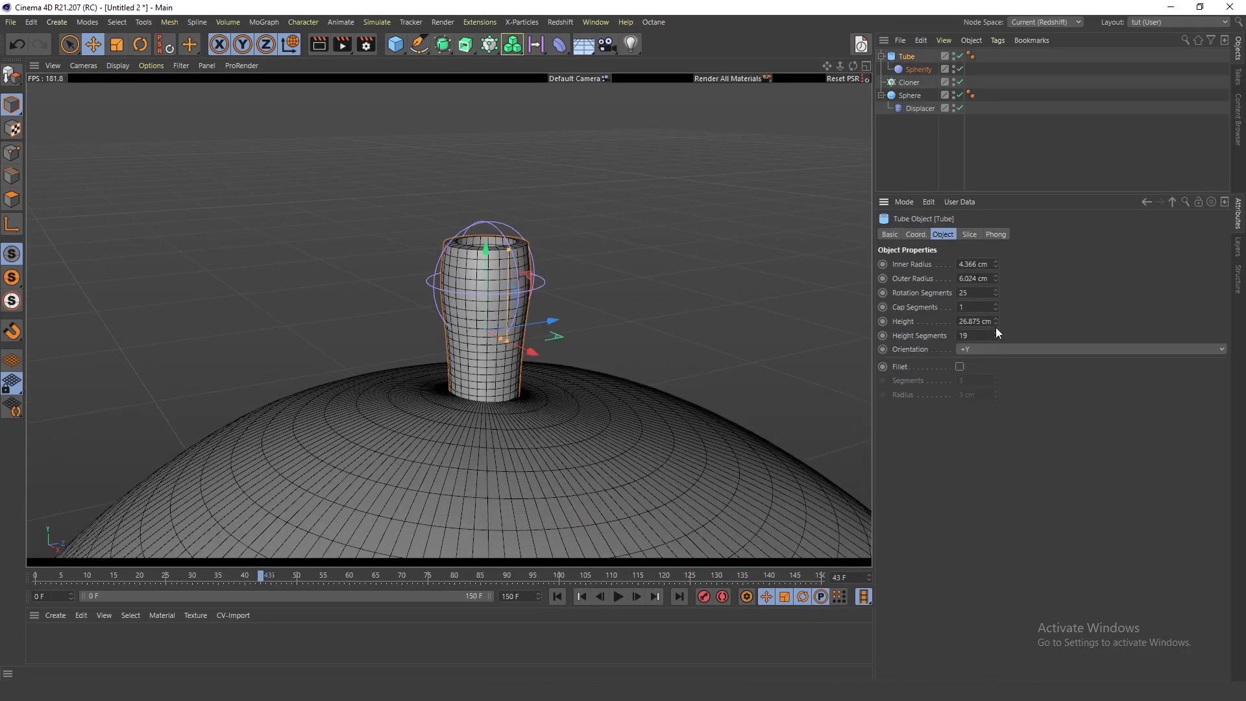
left_click(960, 367)
left_click_drag(521, 275, 523, 296, "alt")
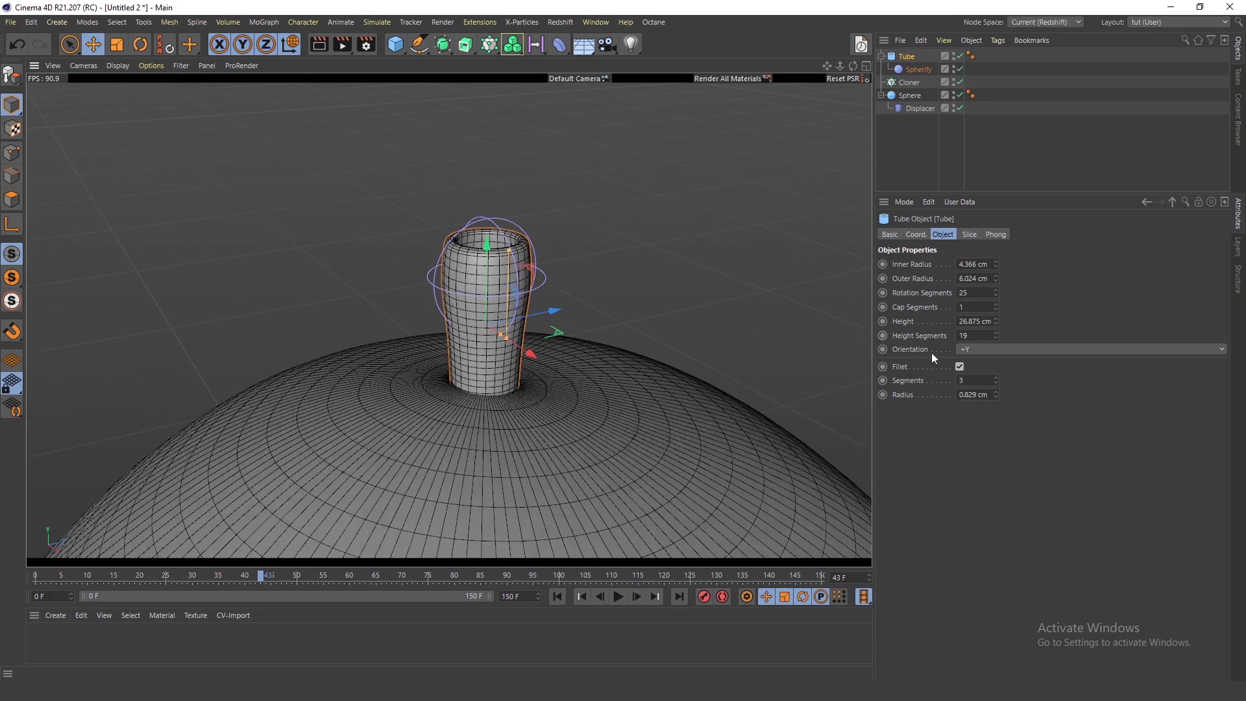
left_click(683, 269)
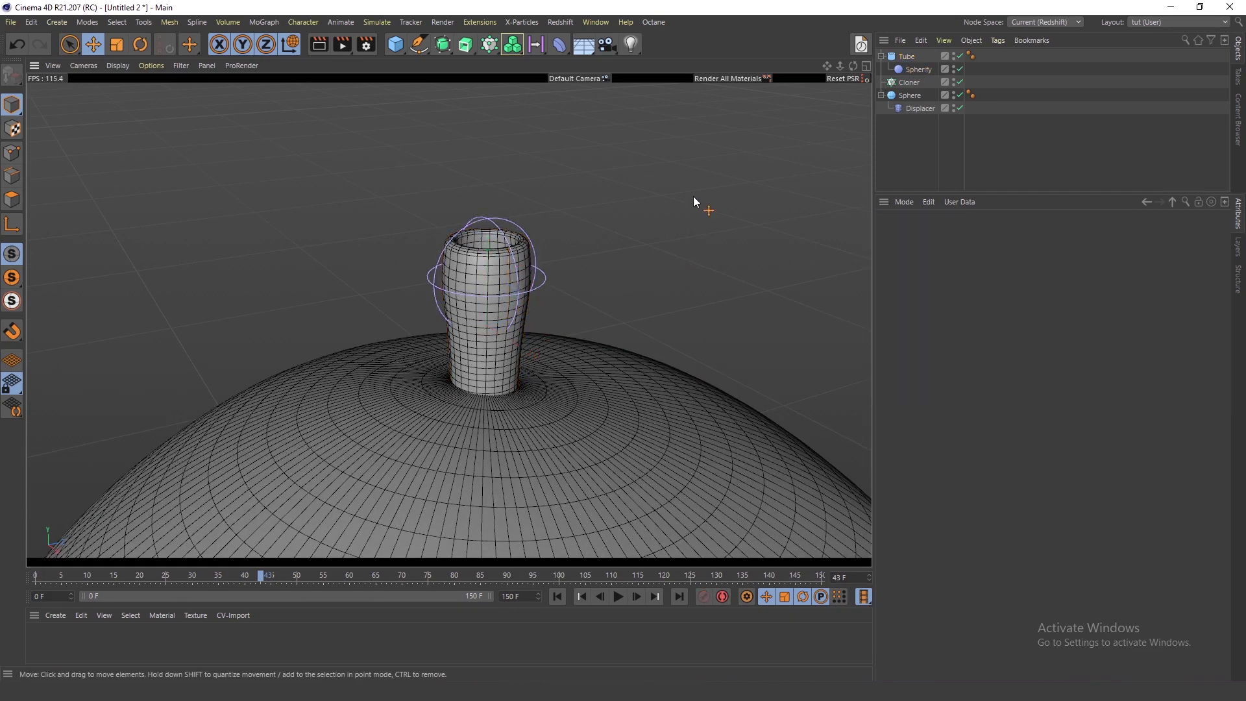
Hide the Spherify deformer's cage in the viewport and bring the whole sphere into view.
left_click(954, 68)
middle_click_drag(513, 335, 505, 241, "alt")
scroll(505, 241, "down", 4)
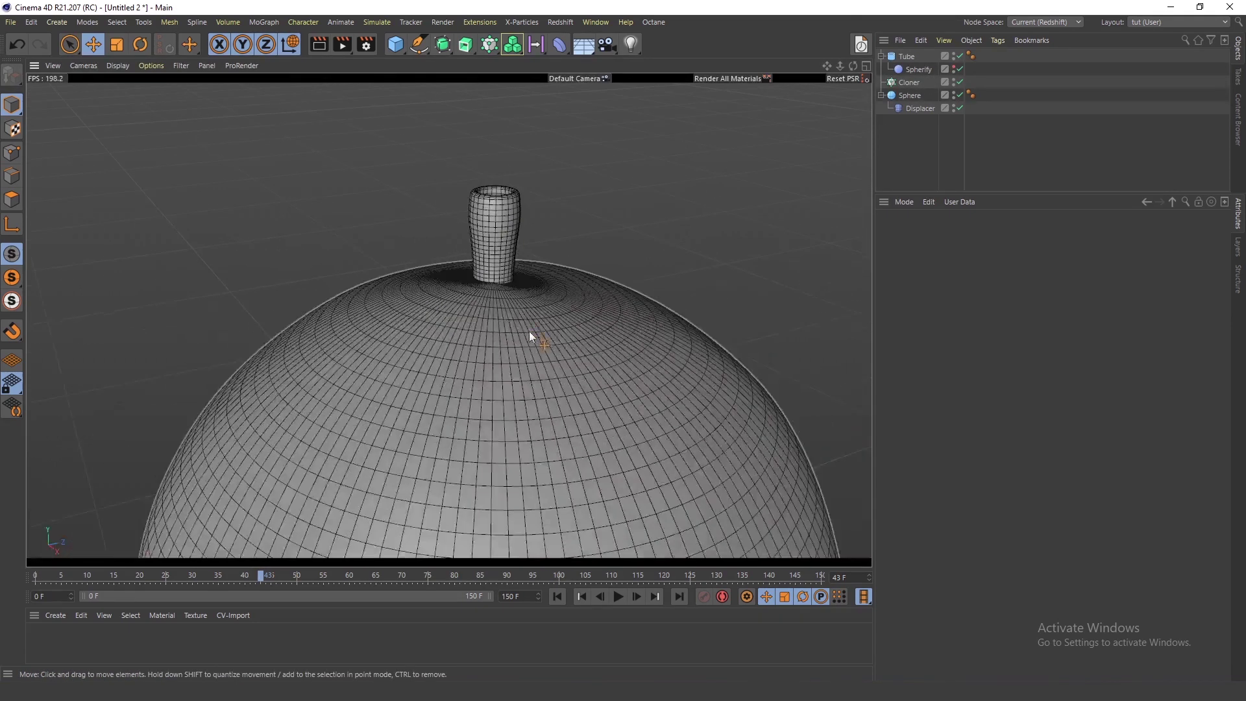
left_click_drag(528, 331, 535, 298, "alt")
scroll(541, 337, "down", 5)
middle_click_drag(556, 460, 549, 309, "alt")
mouse_move(548, 310)
left_mouse_down("alt")
mouse_move(562, 344)
mouse_move(547, 313)
left_mouse_up("alt")
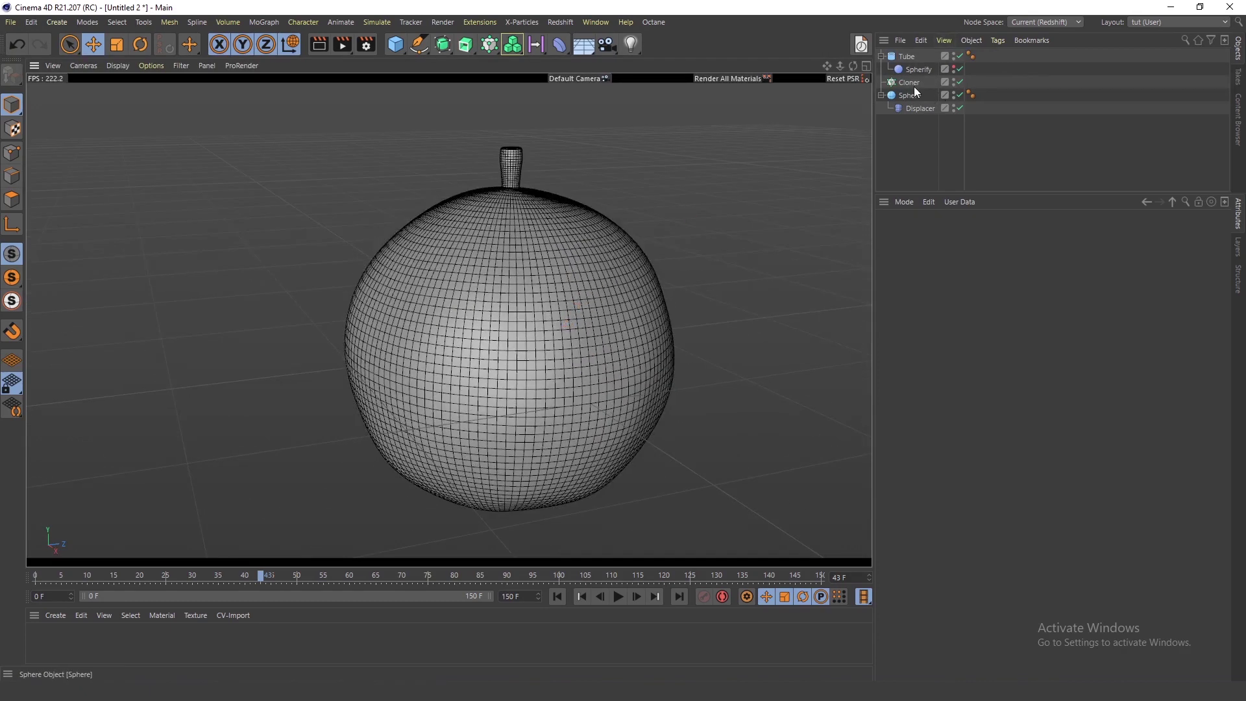
Collapse the tube's hierarchy, make the tube a child of the Cloner and select the Cloner.
left_click(906, 67)
key("Delete")
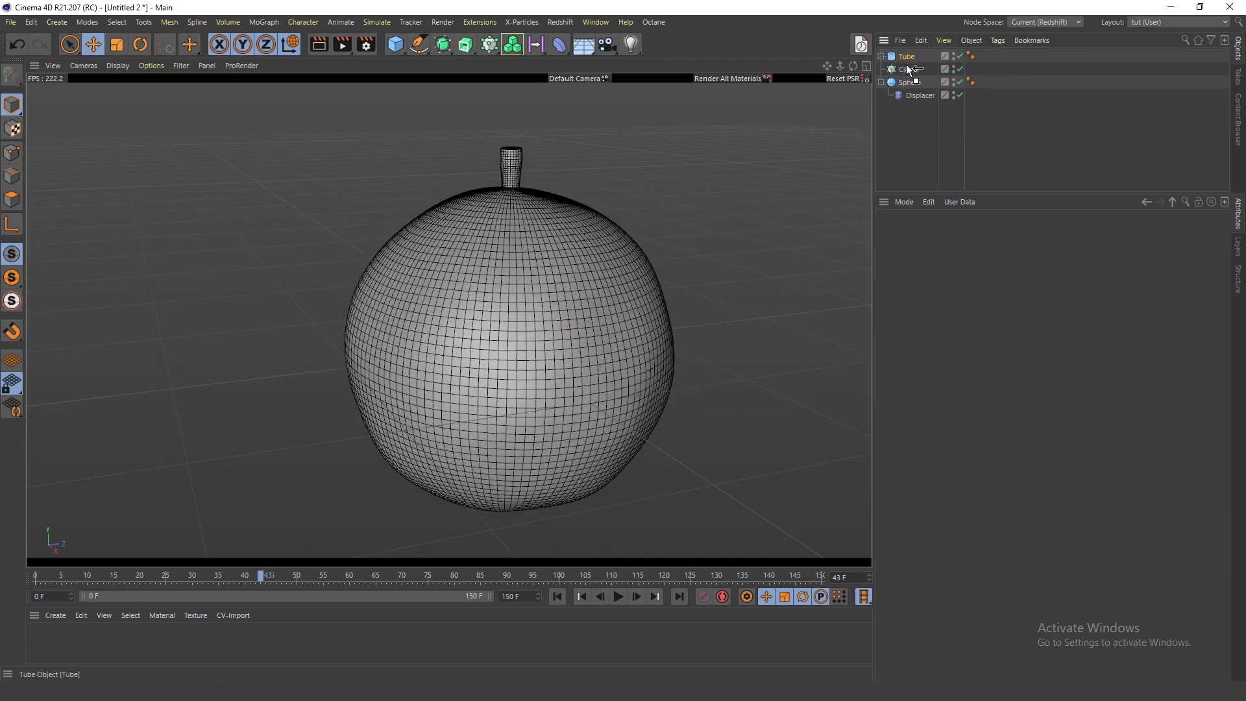
left_click_drag(905, 67, 916, 65)
left_click(917, 57)
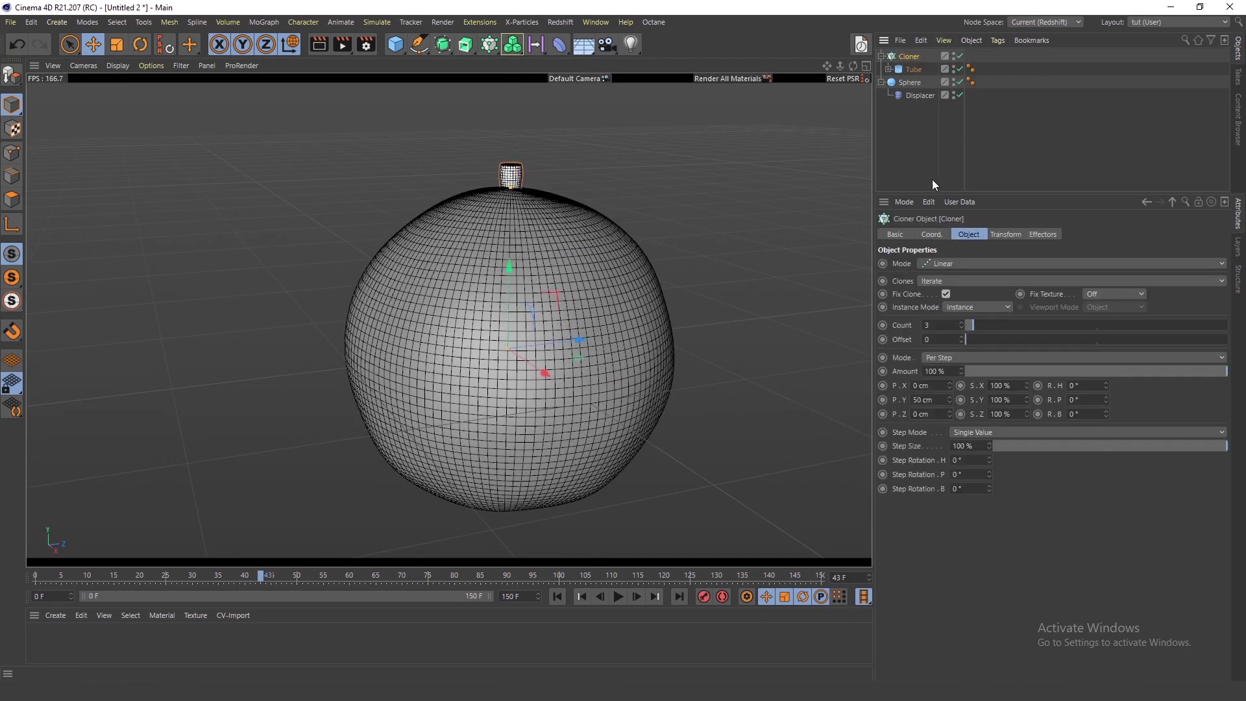
Set the Cloner's mode to Object and assign the Sphere as its target object.
left_click(948, 263)
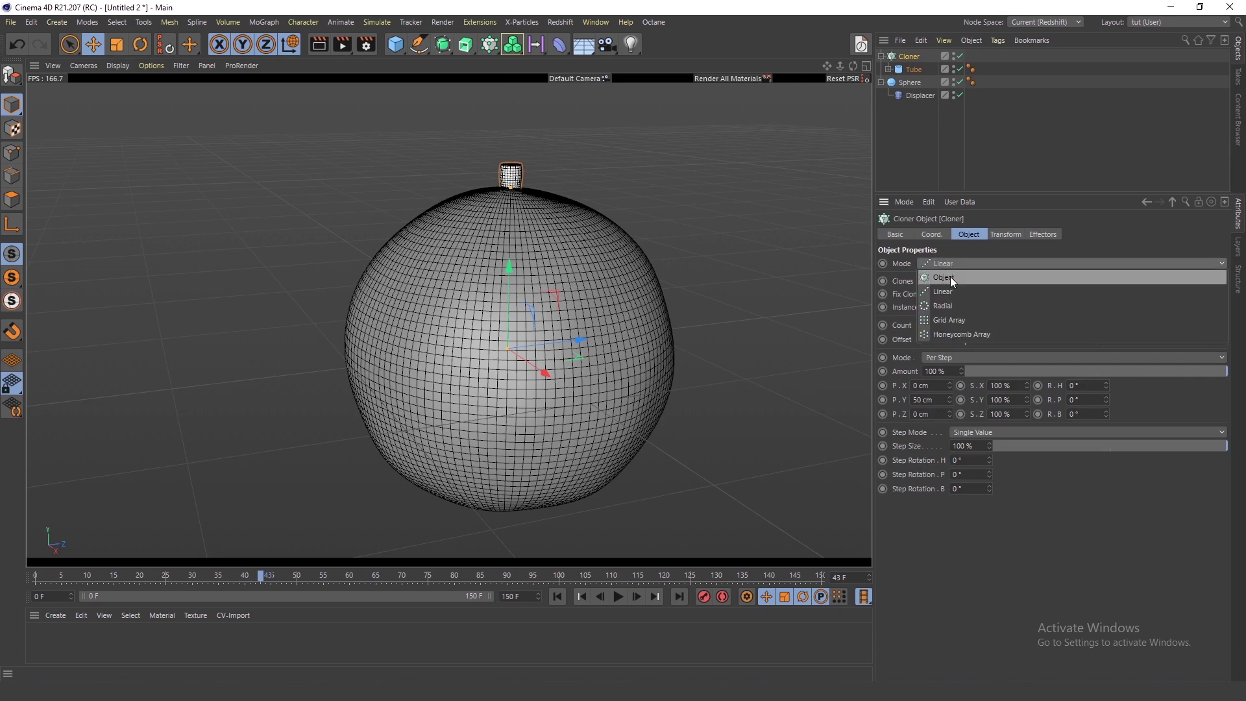
left_click(950, 277)
left_click_drag(909, 82, 934, 167)
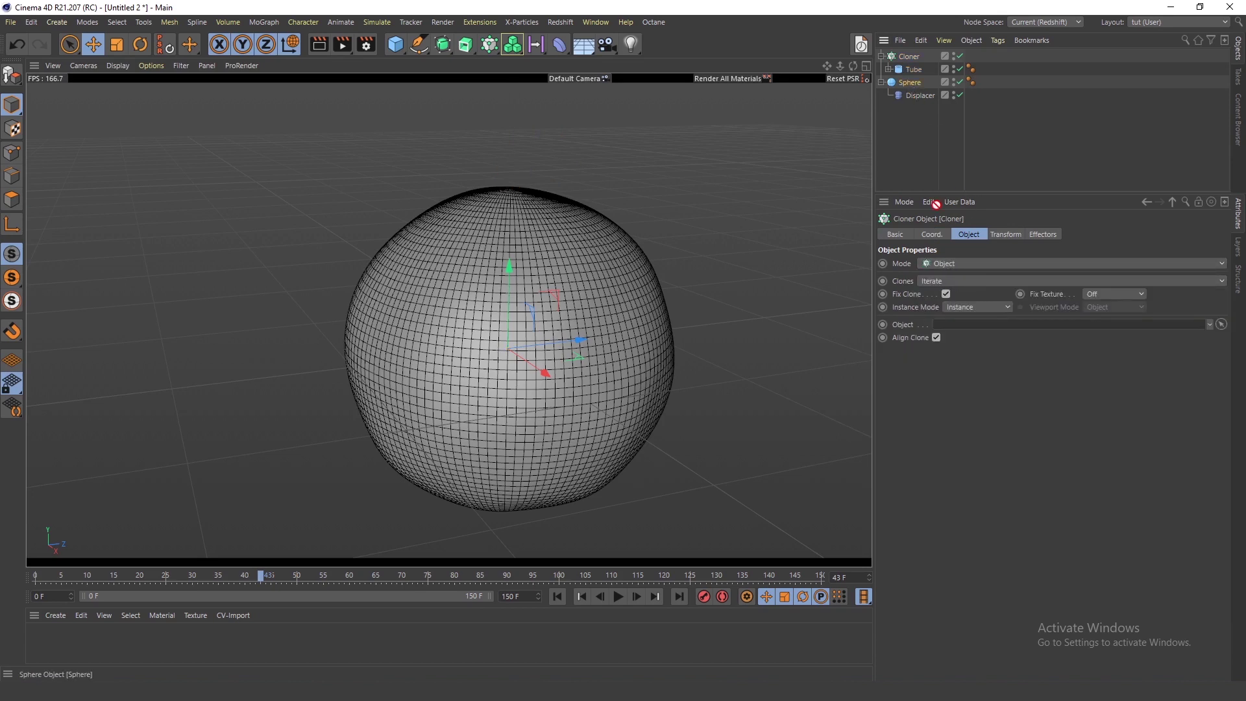
left_click_drag(942, 328, 943, 326)
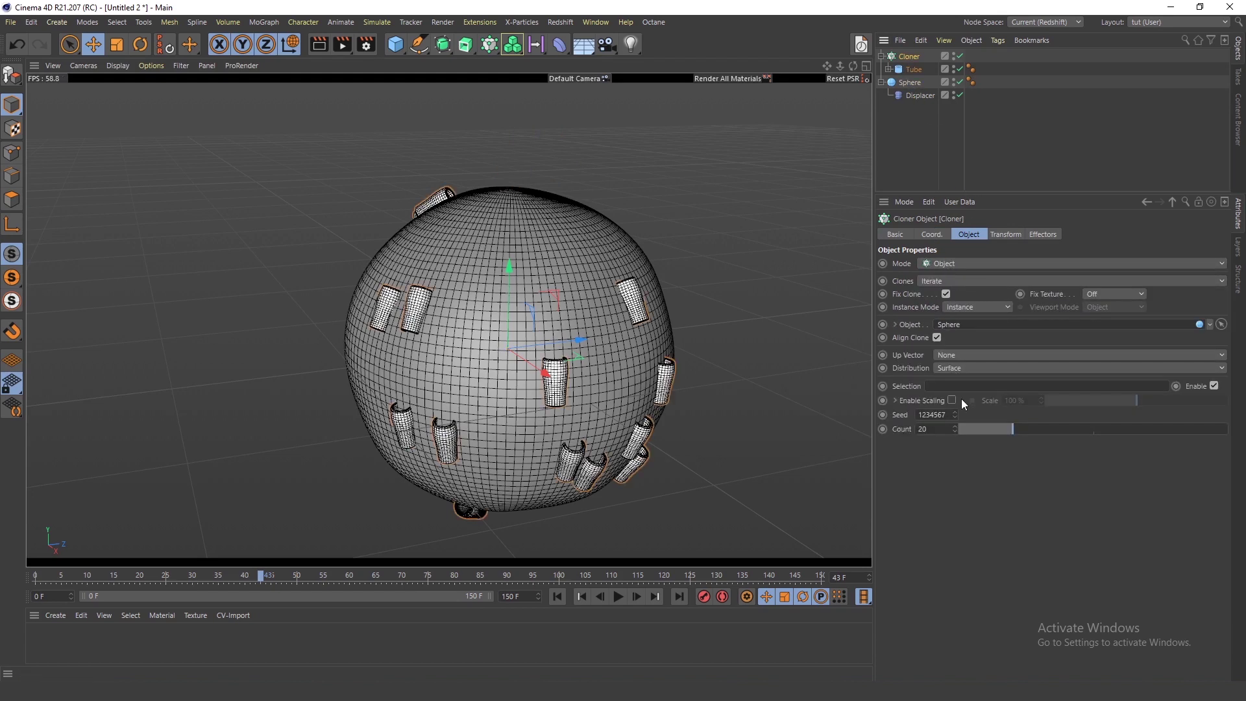
Increase the Cloner's clone count to 54.
left_click(948, 137)
mouse_move(662, 279)
left_mouse_down("alt")
mouse_move(643, 295)
mouse_move(667, 264)
left_mouse_up("alt")
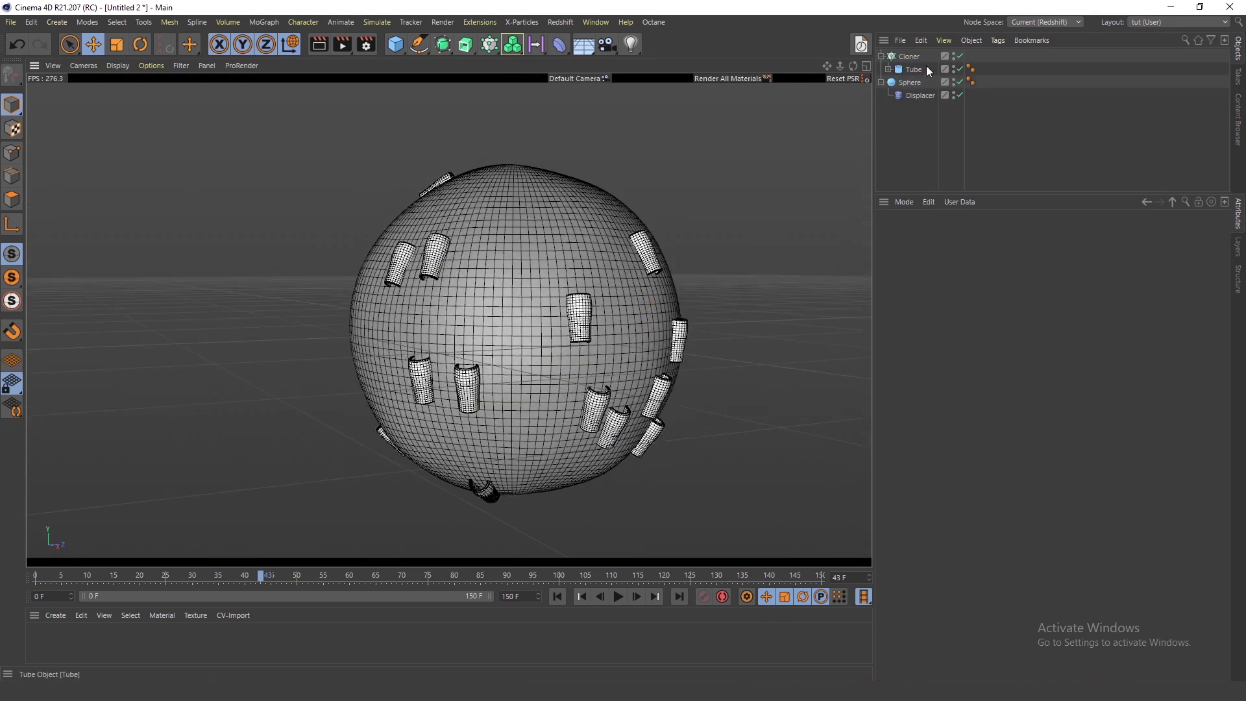
left_click(910, 57)
left_click_drag(1037, 430, 1106, 434)
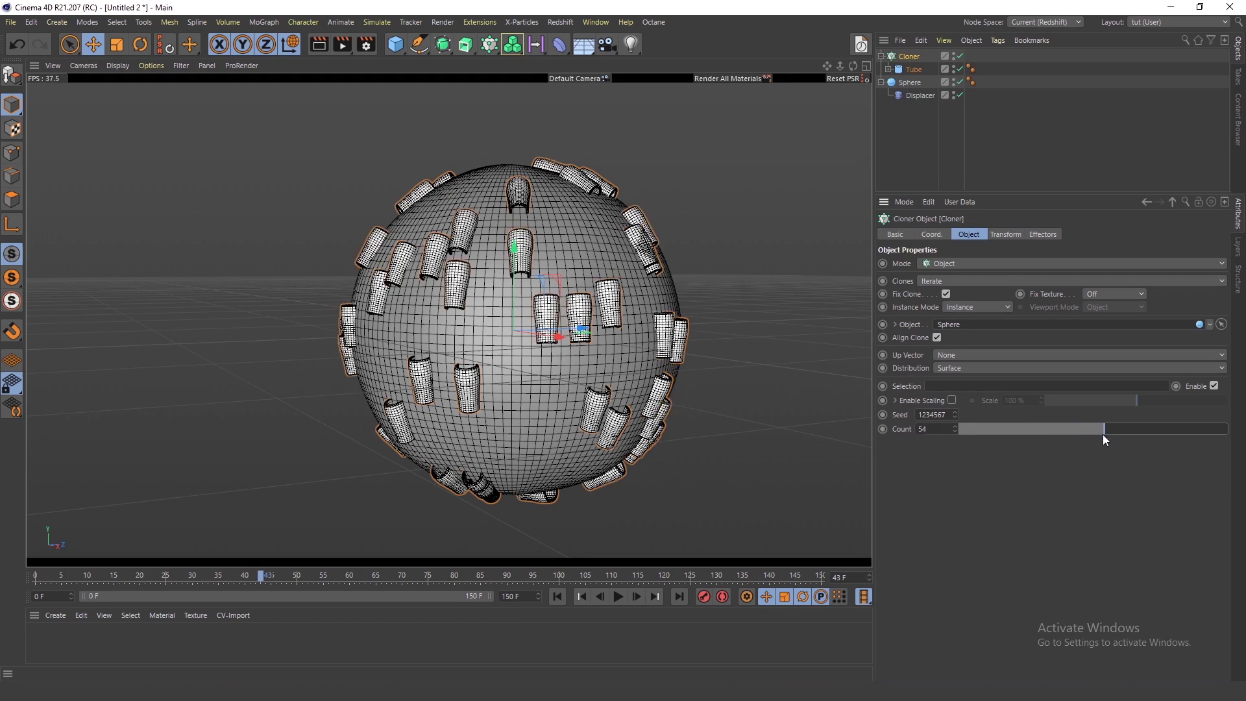
Set the Cloner's transform rotation R.P to -90° so the stalks point outward from the sphere.
left_click(1005, 234)
left_click_drag(1106, 296, 1103, 361)
left_click(1076, 296)
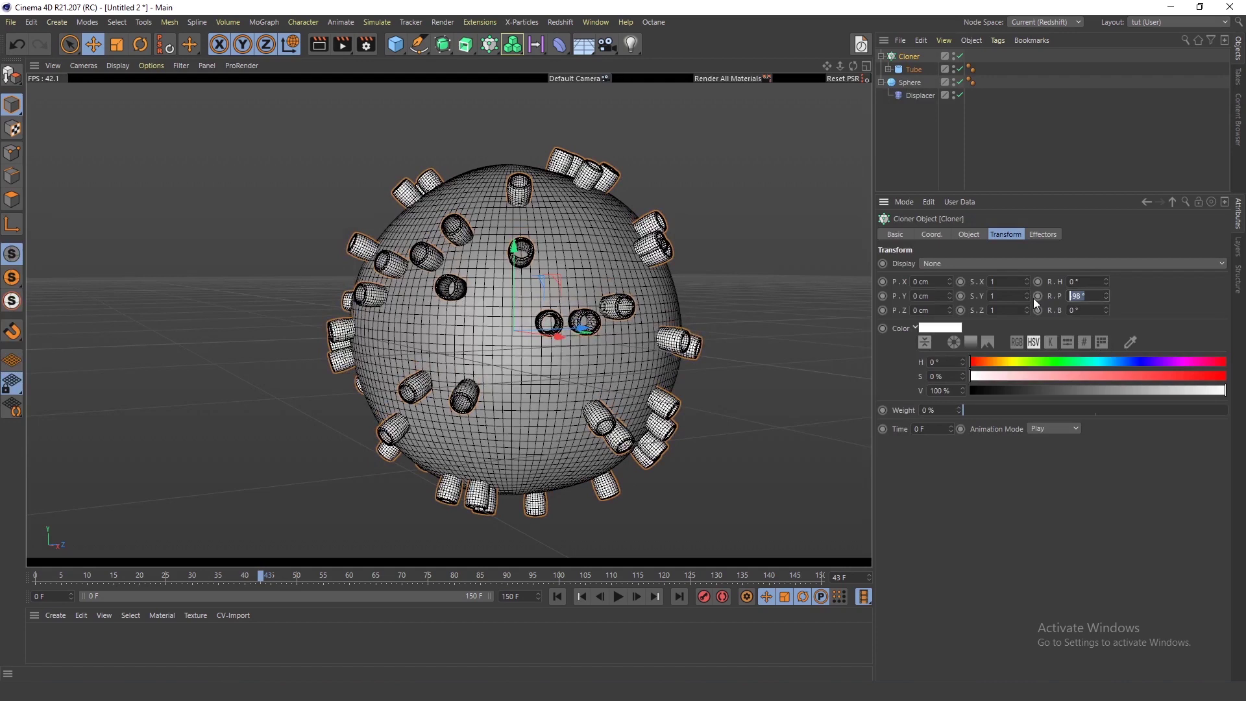
type("-90")
key("Return")
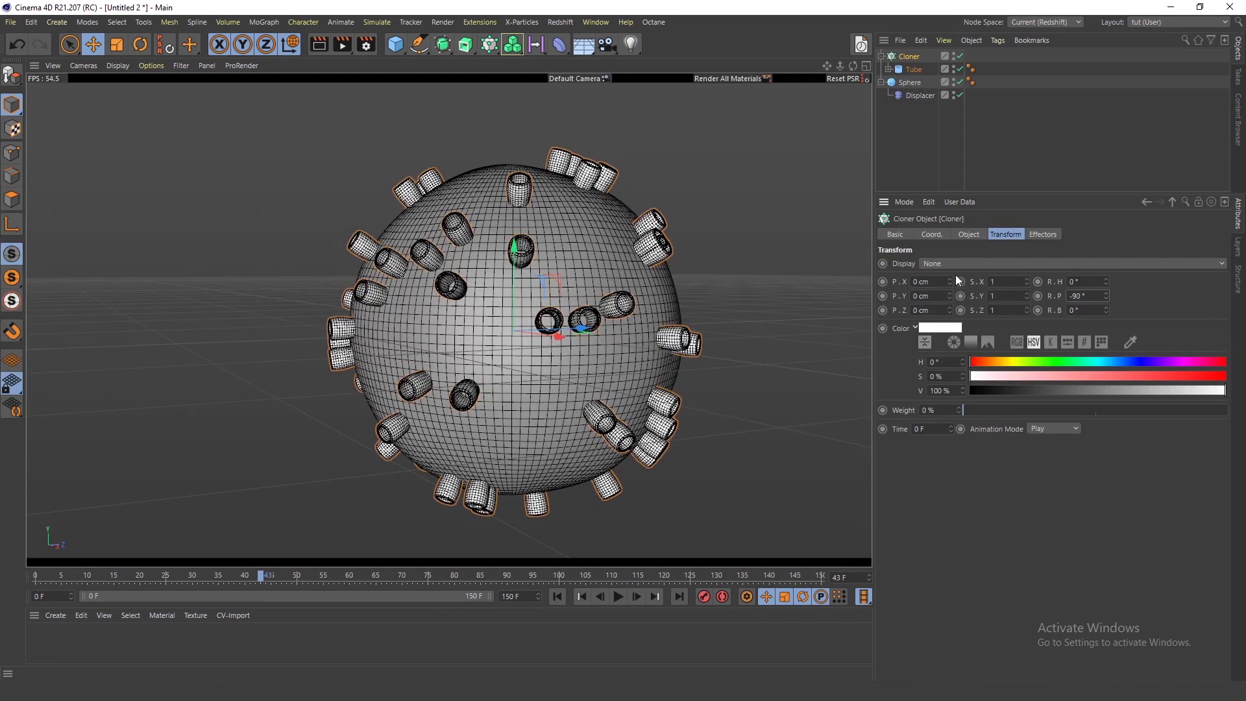
Offset the clones along Z to 7.7 cm in the Cloner's transform so the stalks sit farther out of the sphere.
left_click(891, 170)
left_click(915, 57)
left_click_drag(948, 278, 962, 236)
right_click(949, 282)
right_click(949, 296)
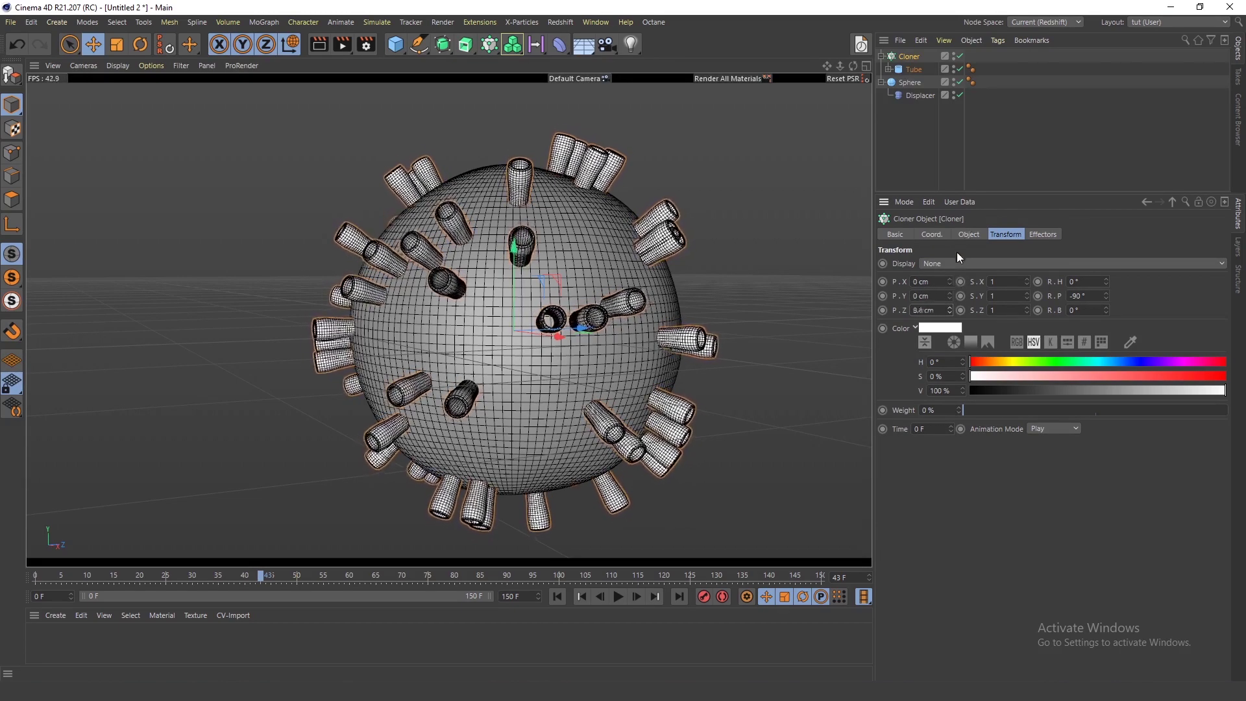
left_click(728, 275)
Try inner radii of 2 cm and 4.1 cm on the cloned tube and compare the openings on the sphere.
left_click(912, 68)
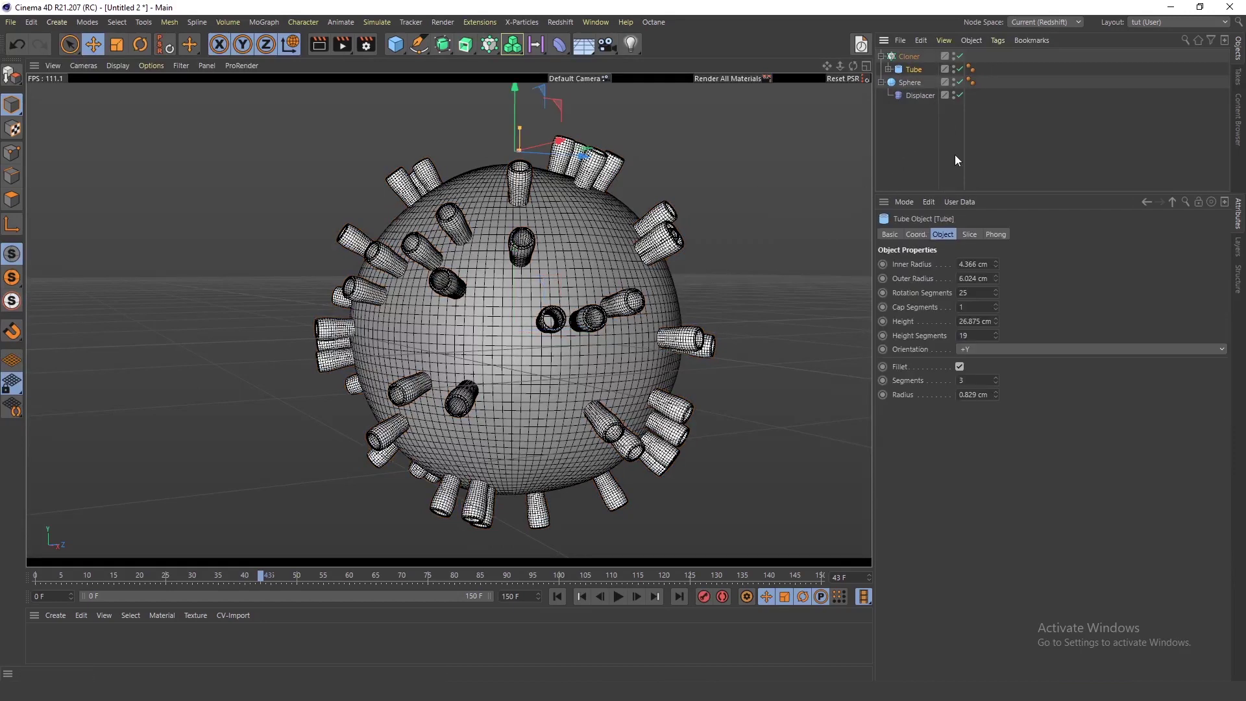
double_click(977, 264)
type("2")
key("Return")
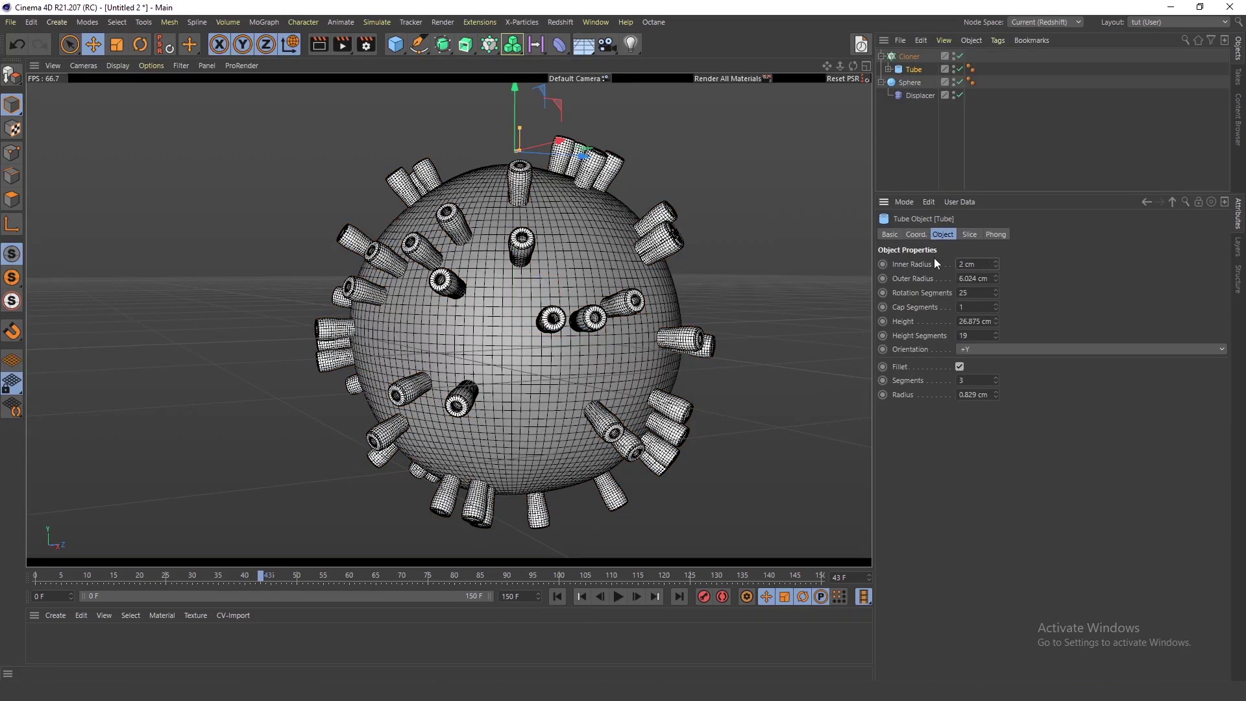
scroll(519, 266, "up", 8)
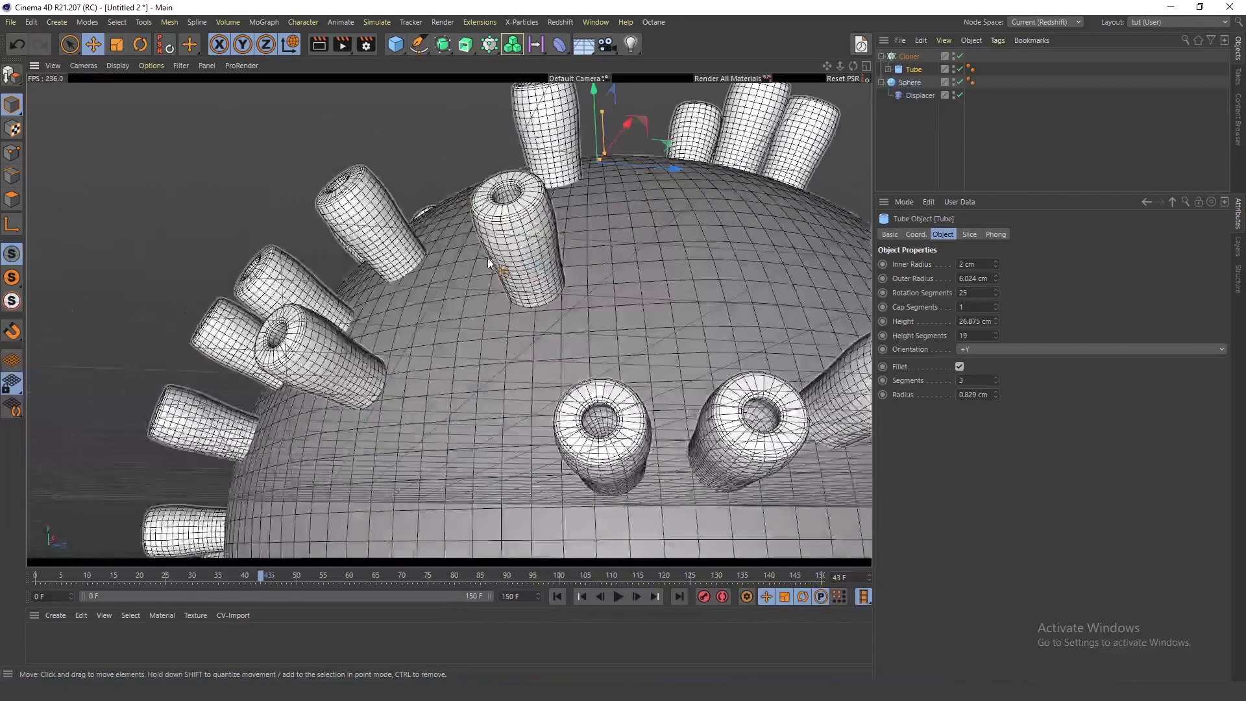
left_click_drag(995, 266, 998, 250)
scroll(696, 298, "down", 4)
middle_click_drag(724, 281, 706, 259, "alt")
scroll(706, 259, "down", 6)
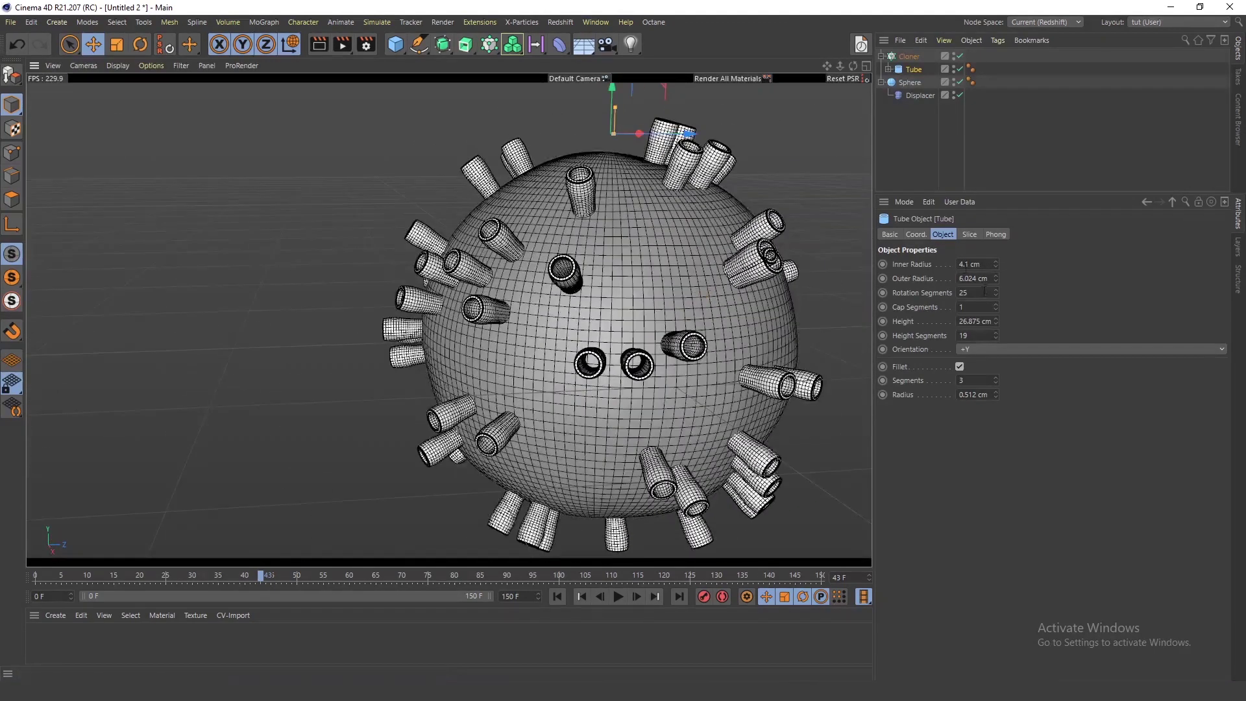
Thin the tube to an outer radius of about 2.4 cm and an inner radius of about 1.6 cm.
mouse_move(995, 276)
left_mouse_down()
mouse_move(994, 302)
mouse_move(998, 270)
left_mouse_up()
scroll(593, 202, "up", 4)
scroll(593, 201, "up", 2)
left_click_drag(593, 202, 592, 228, "alt")
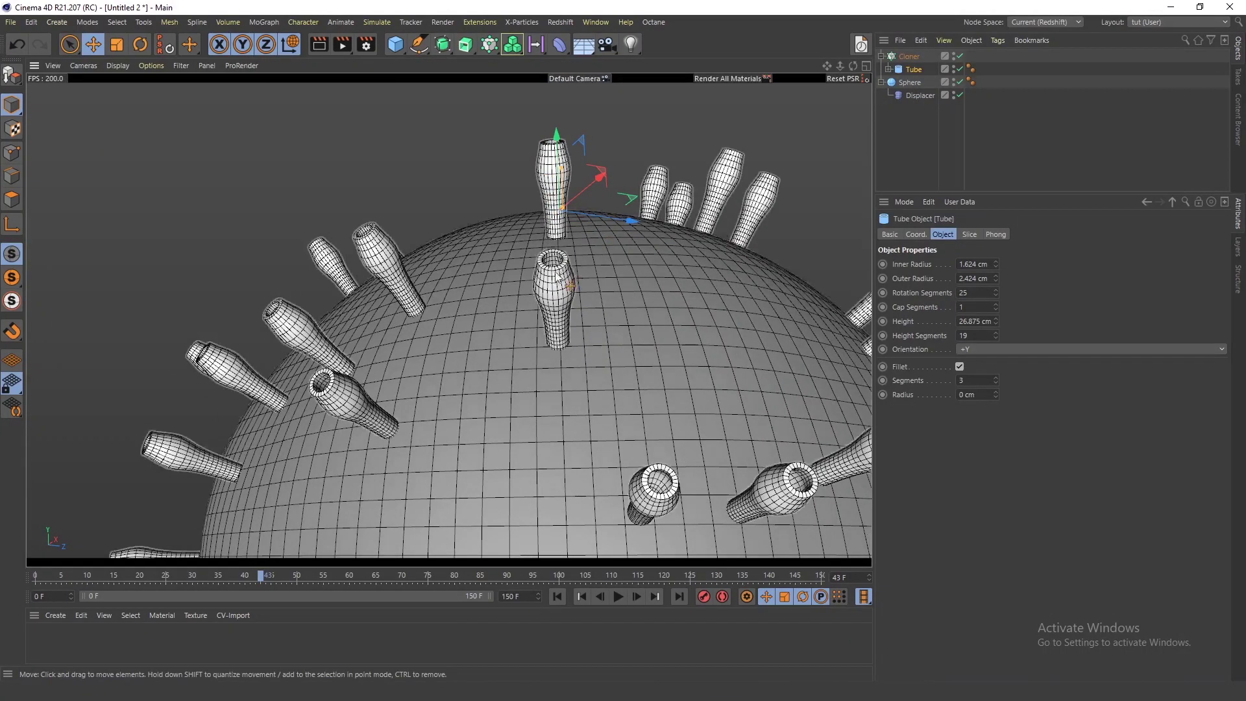
scroll(589, 253, "up", 5)
left_click_drag(605, 271, 579, 266, "alt")
scroll(580, 266, "down", 5)
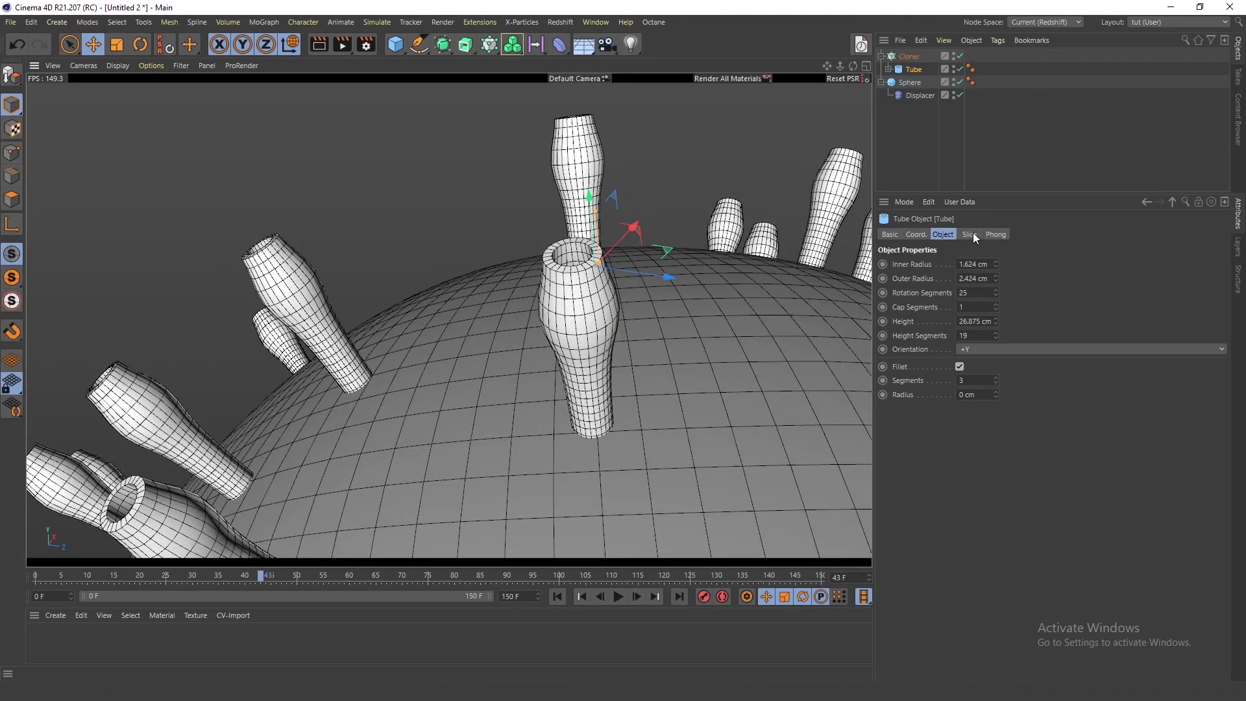
Toggle the tube's fillet off and on and examine its effect on the stalk's rim up close.
scroll(586, 269, "up", 5)
left_click_drag(587, 270, 609, 217, "alt")
left_click(960, 367)
left_click(960, 367)
left_click(960, 367)
left_click(959, 368)
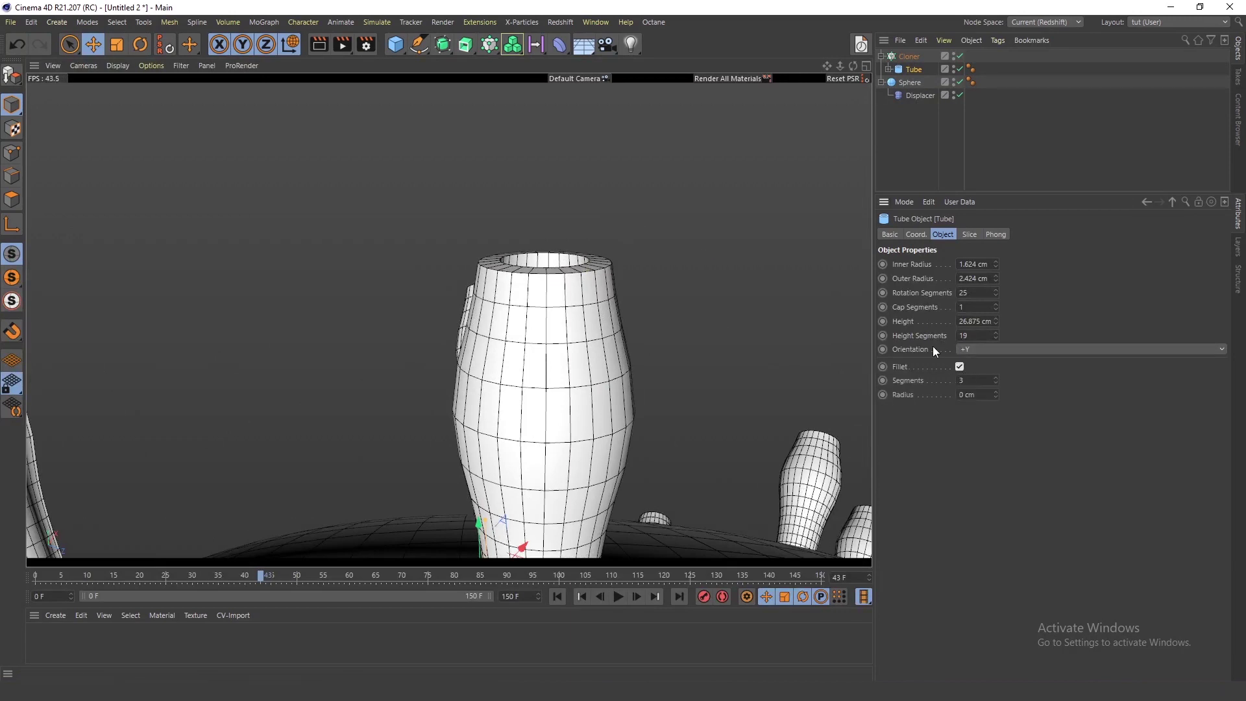
scroll(555, 331, "down", 4)
mouse_move(565, 350)
left_mouse_down("alt")
mouse_move(560, 374)
mouse_move(581, 407)
mouse_move(565, 339)
left_mouse_up("alt")
scroll(581, 408, "down", 3)
left_click(914, 148)
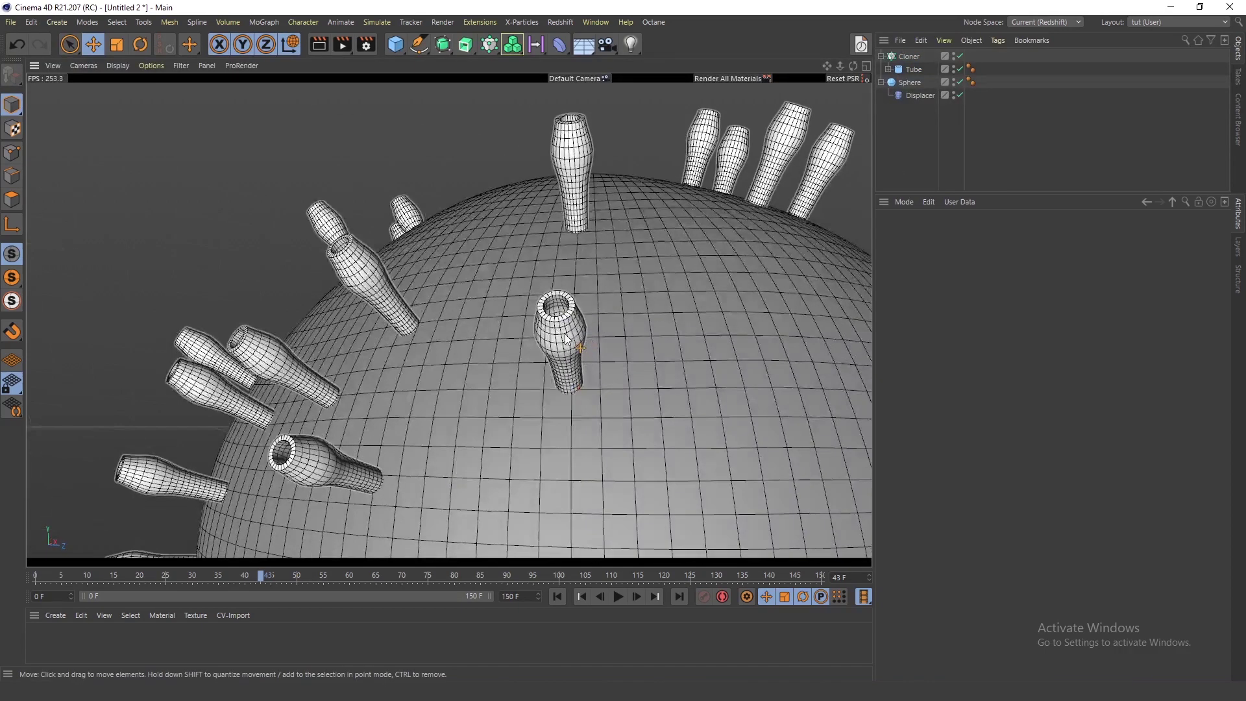
scroll(565, 339, "up", 3)
left_click(913, 70)
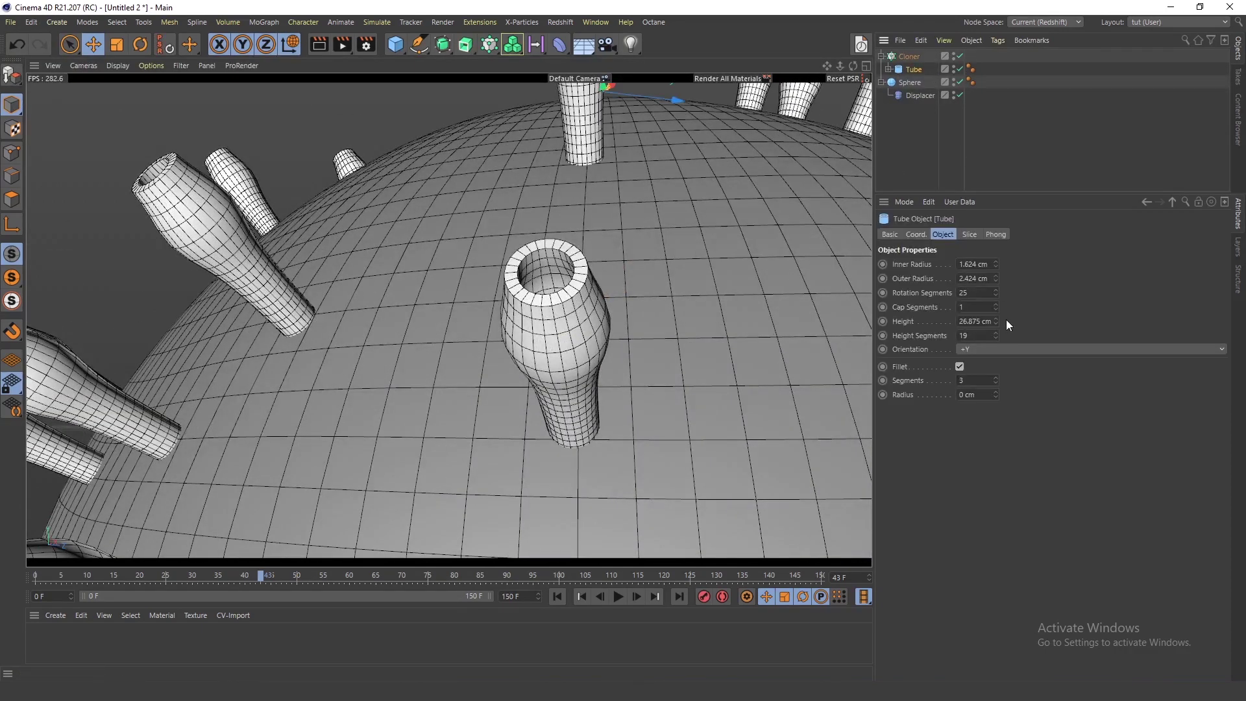
left_click(960, 366)
left_click(960, 366)
left_click(959, 366)
left_click(959, 366)
Expand the tube's hierarchy, select its Spherify deformer and toggle it off and on to compare the stalk's shape.
left_click(959, 70)
left_click(960, 70)
left_click(888, 69)
left_click(926, 83)
left_click(956, 81)
left_click(957, 80)
left_click(957, 80)
left_click(957, 80)
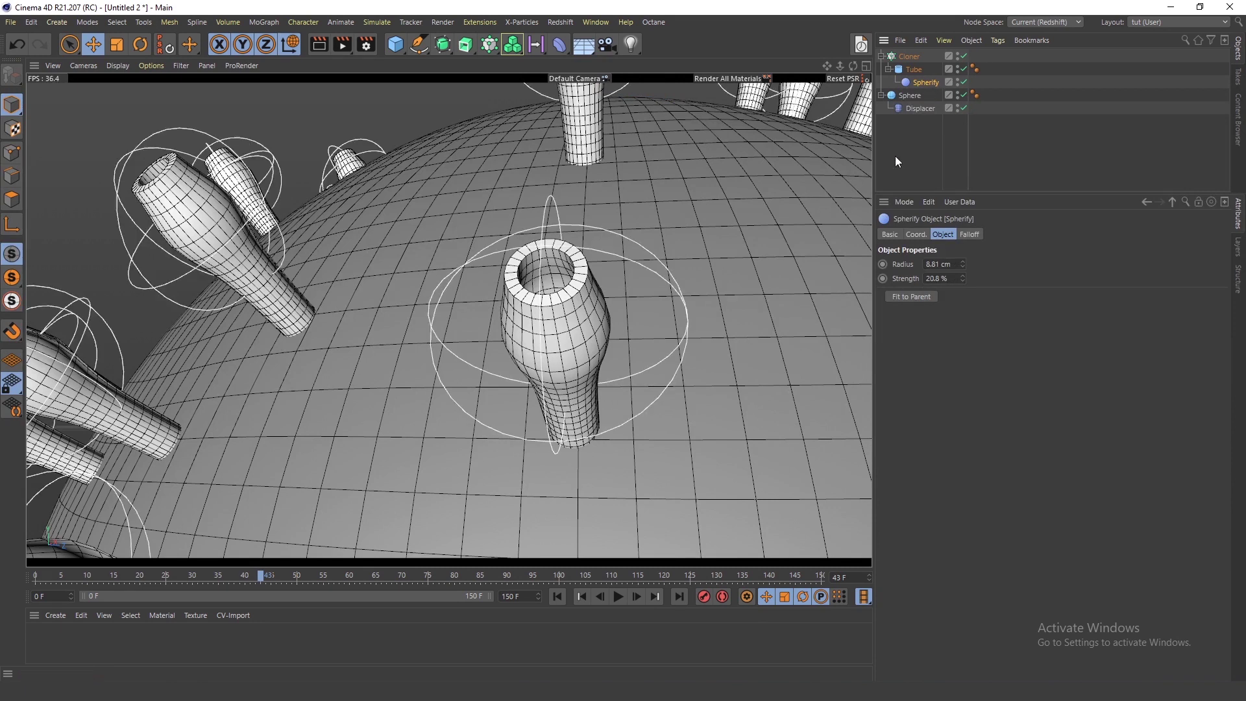
key("e")
Try 3 cap segments on the tube and return the count to 1.
left_click(912, 70)
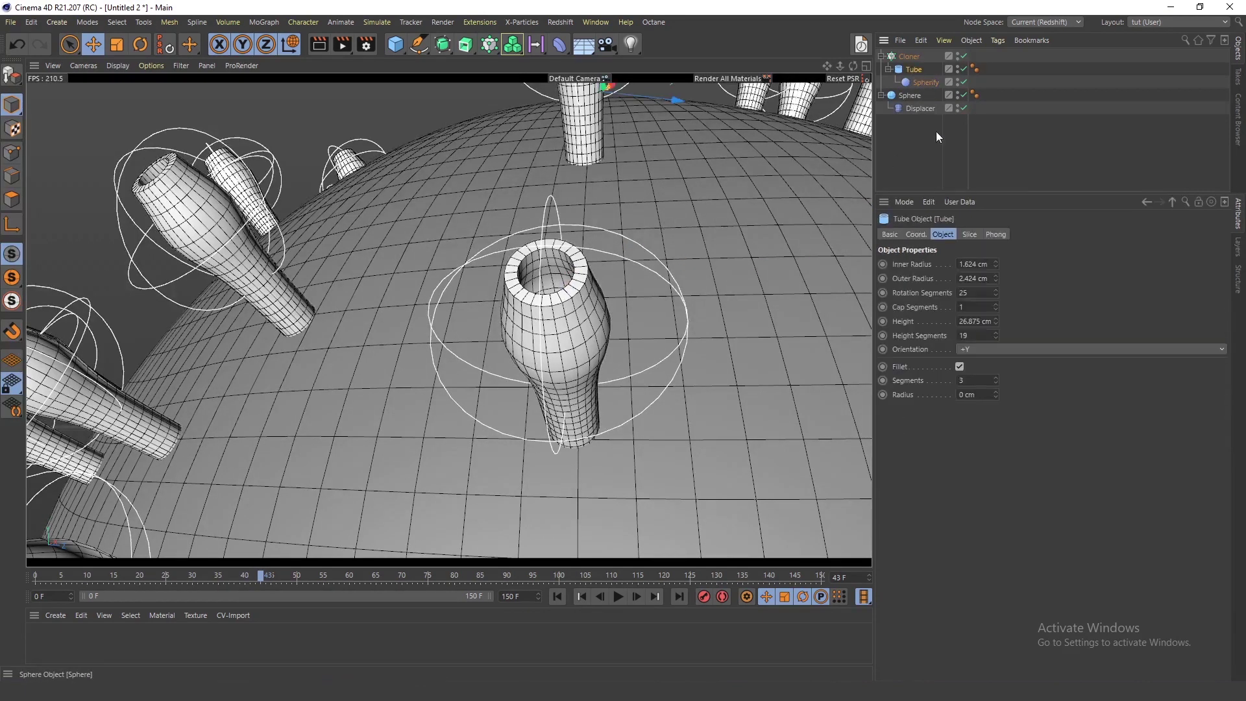
left_click(995, 304)
left_click(995, 304)
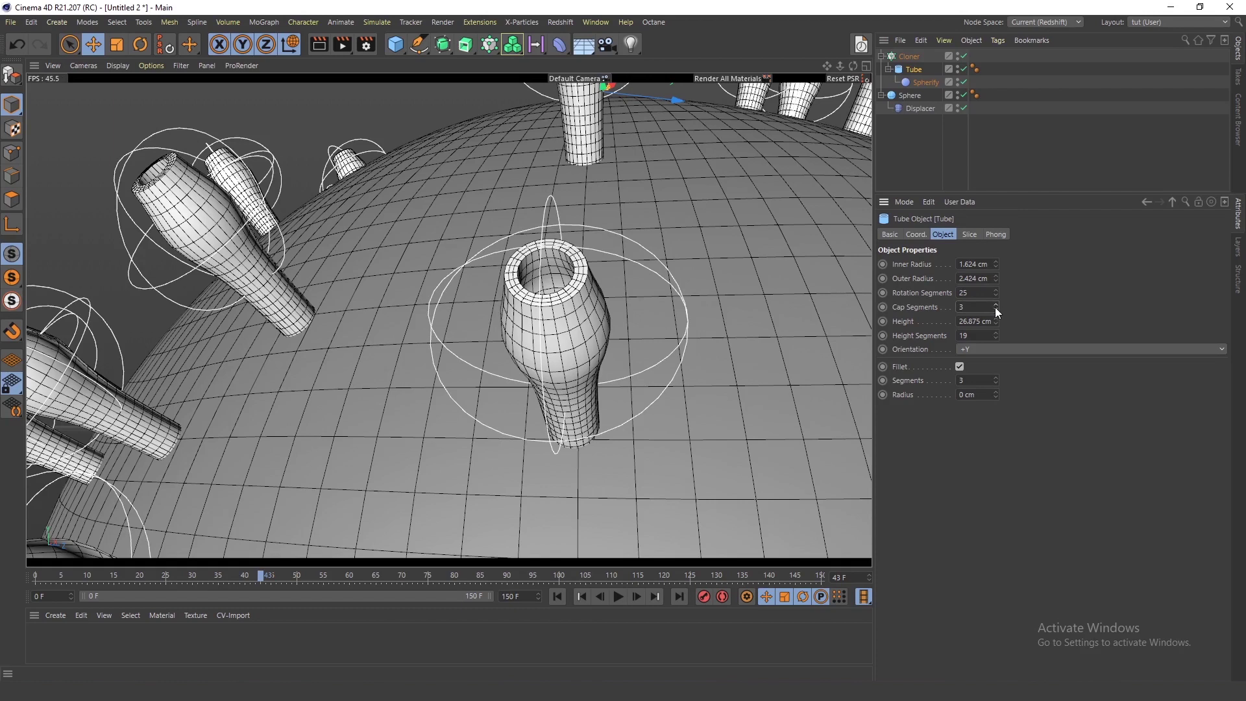
left_click_drag(995, 311, 993, 321)
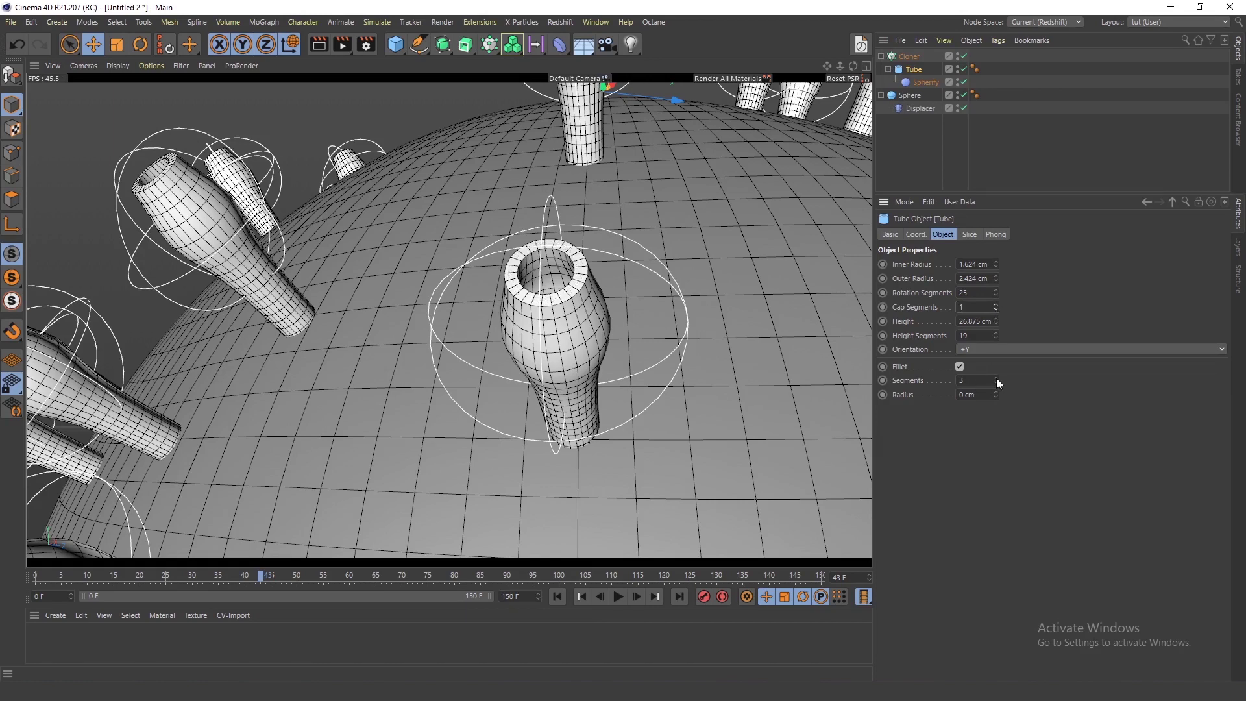
Set the tube's fillet radius to 0.3 cm to round the stalk's rim.
left_click_drag(996, 398, 997, 395)
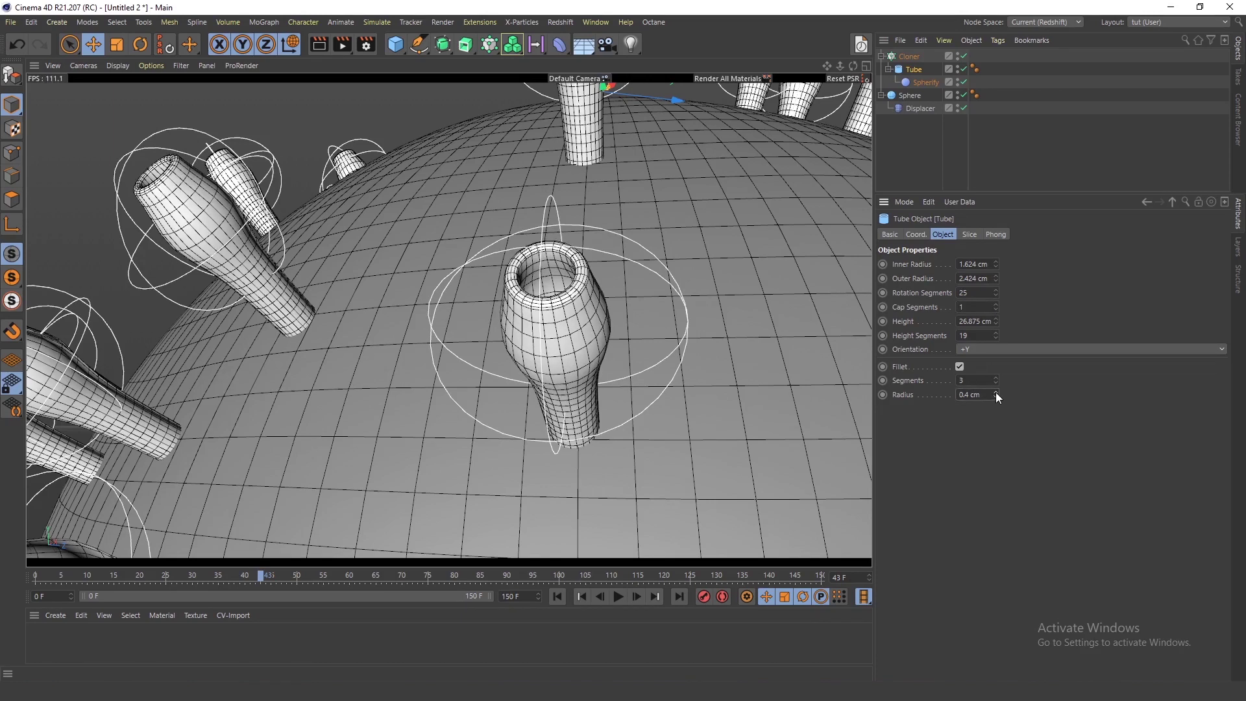
left_click(996, 398)
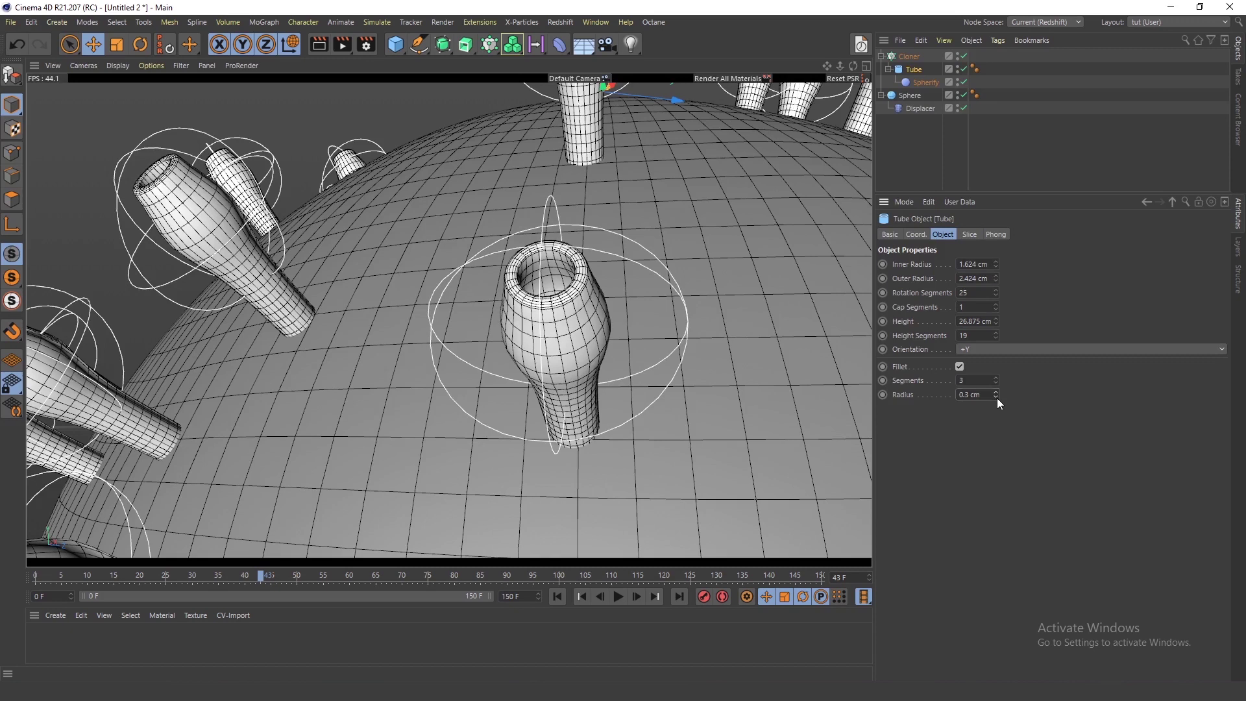
scroll(583, 330, "down", 3)
left_click_drag(583, 328, 589, 232, "alt")
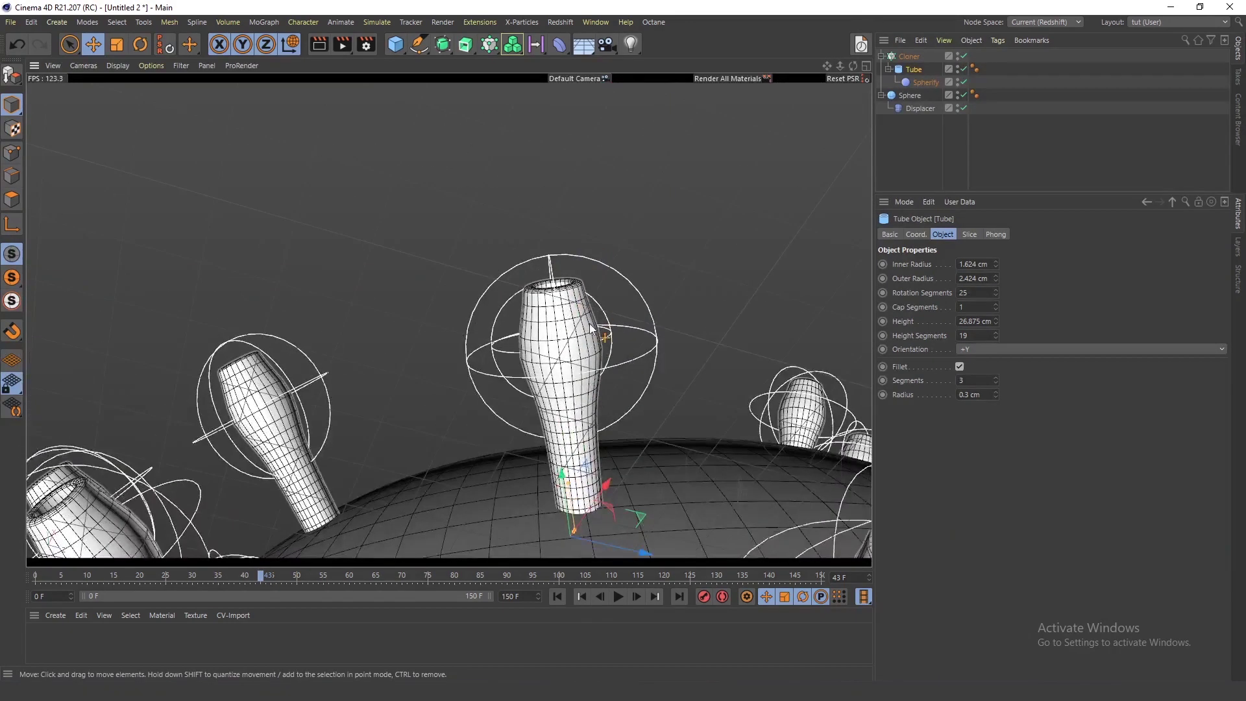
Raise the Spherify deformer along the tube to a Y position of 10.8 cm.
left_click(925, 83)
left_click(927, 236)
left_click_drag(948, 278, 949, 277)
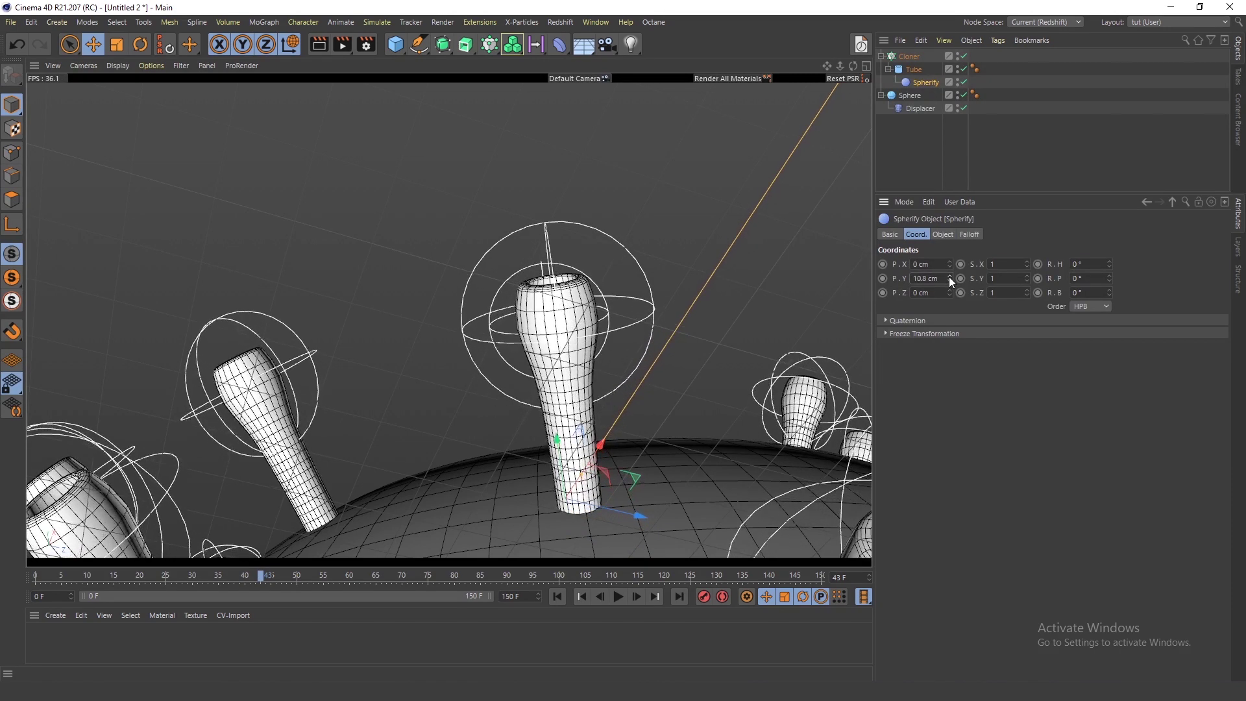
Increase the Spherify deformer's radius to about 12.3 cm and check the stalks across the sphere.
left_click(944, 235)
left_click_drag(961, 262, 964, 242)
right_click_drag(602, 311, 626, 525, "alt")
middle_click_drag(699, 441, 663, 325, "alt")
right_click_drag(663, 325, 667, 407, "alt")
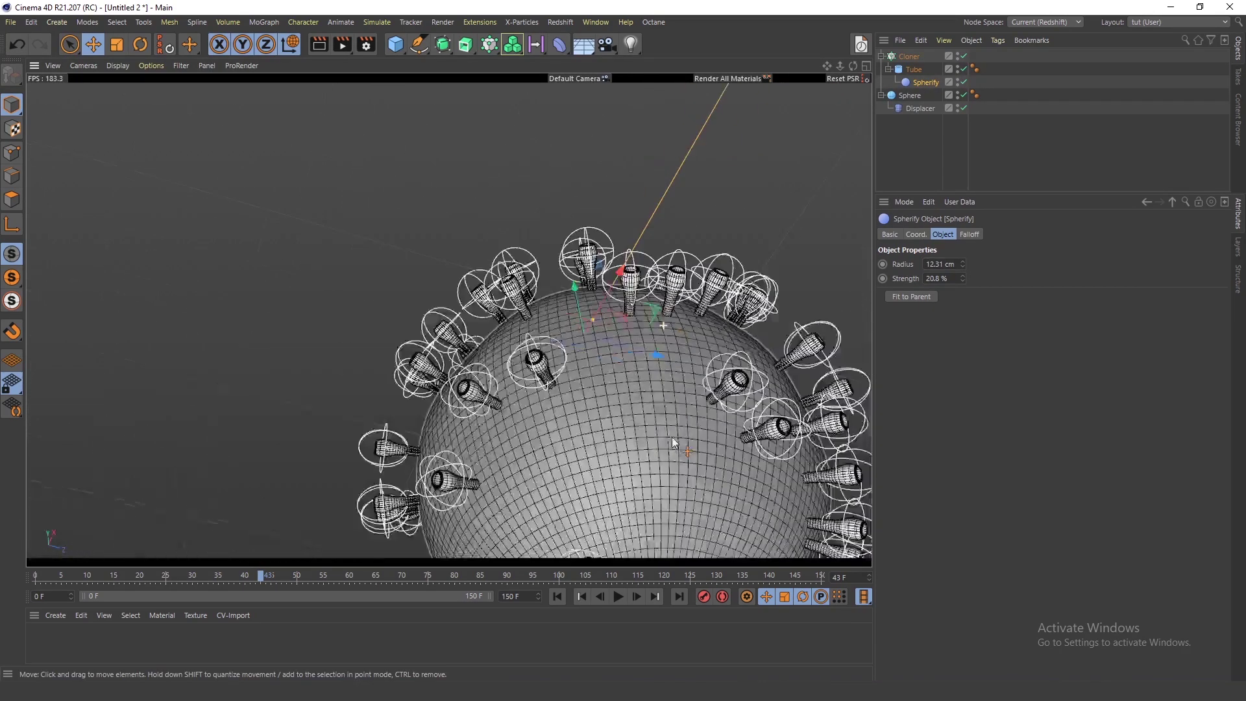
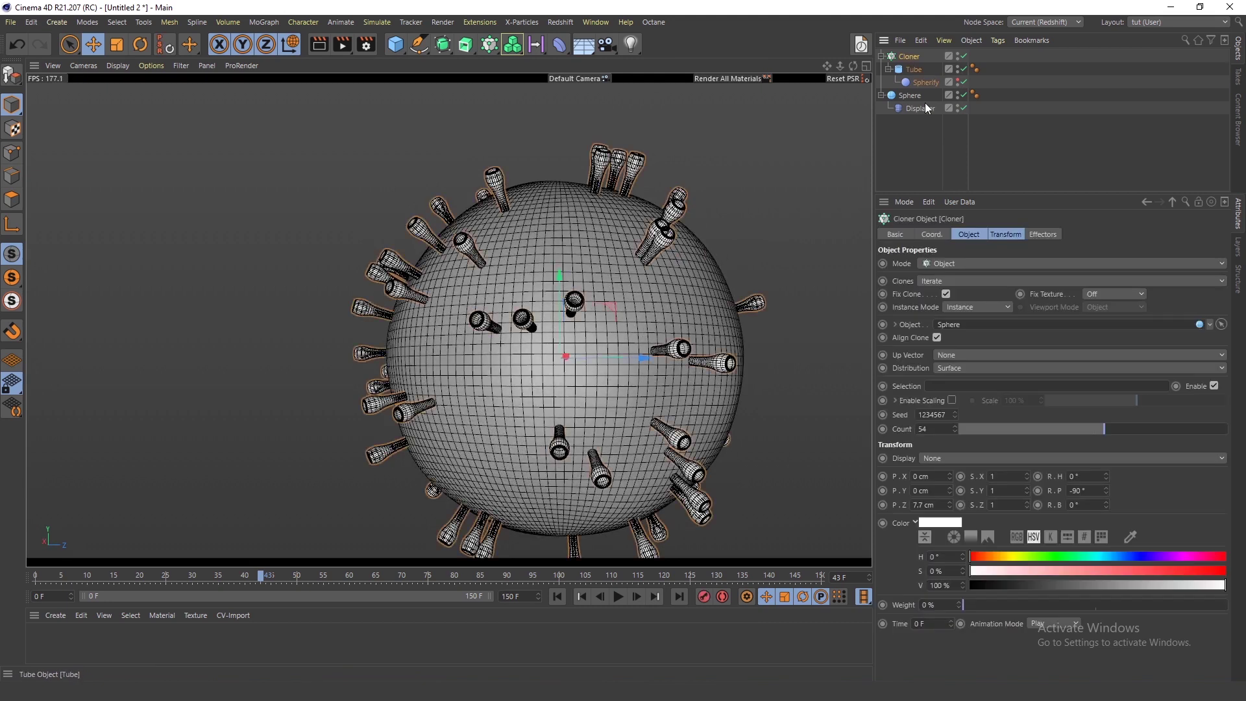
Add a Formula effector to the selected Cloner.
left_click(1005, 236)
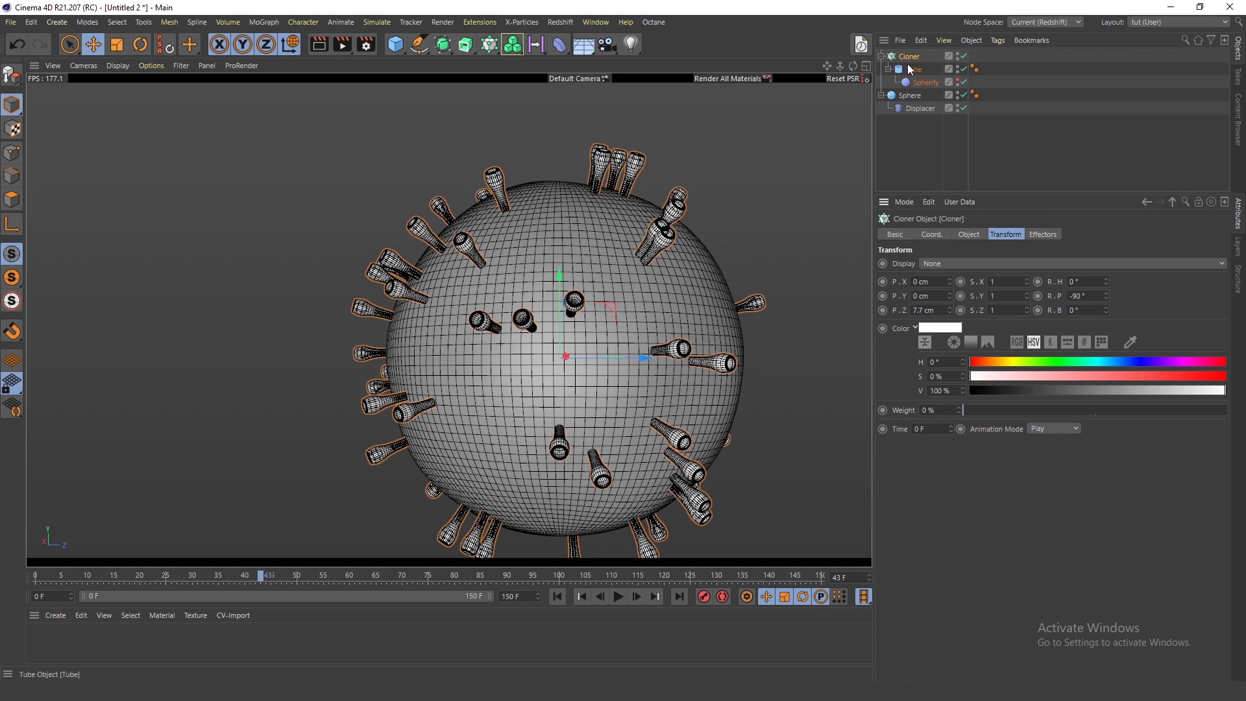
key("shift+c")
type("formu")
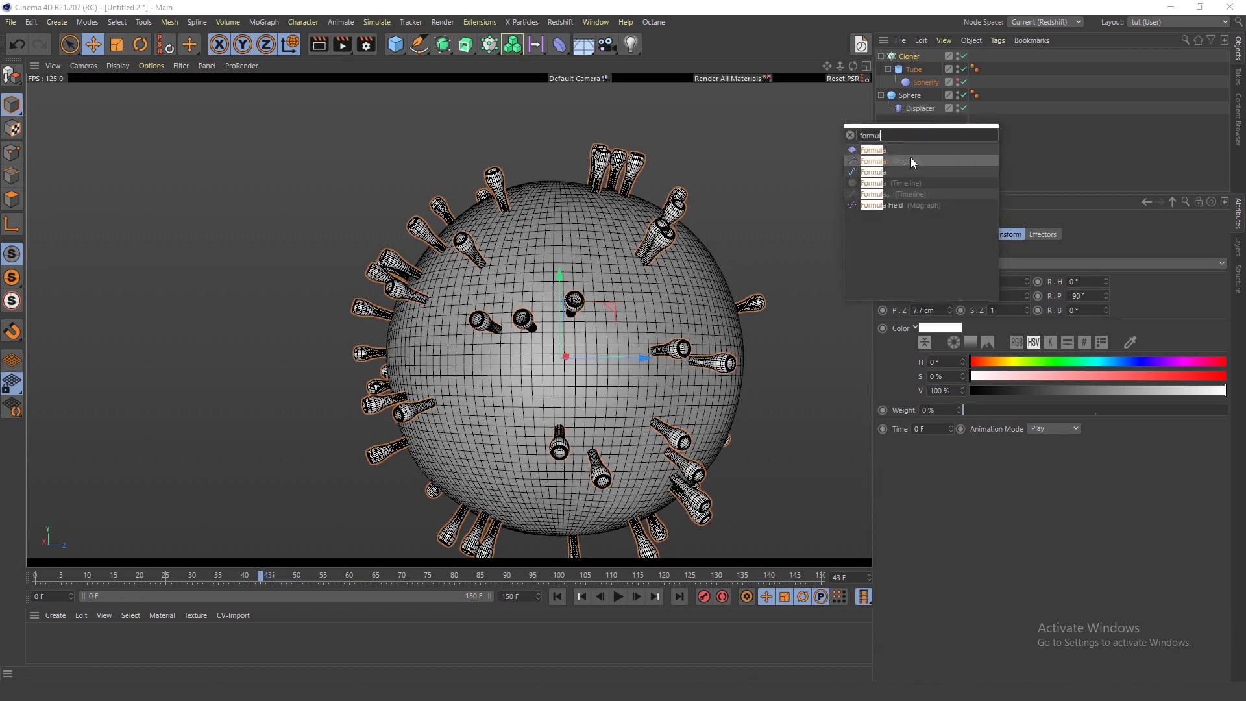
left_click(909, 157)
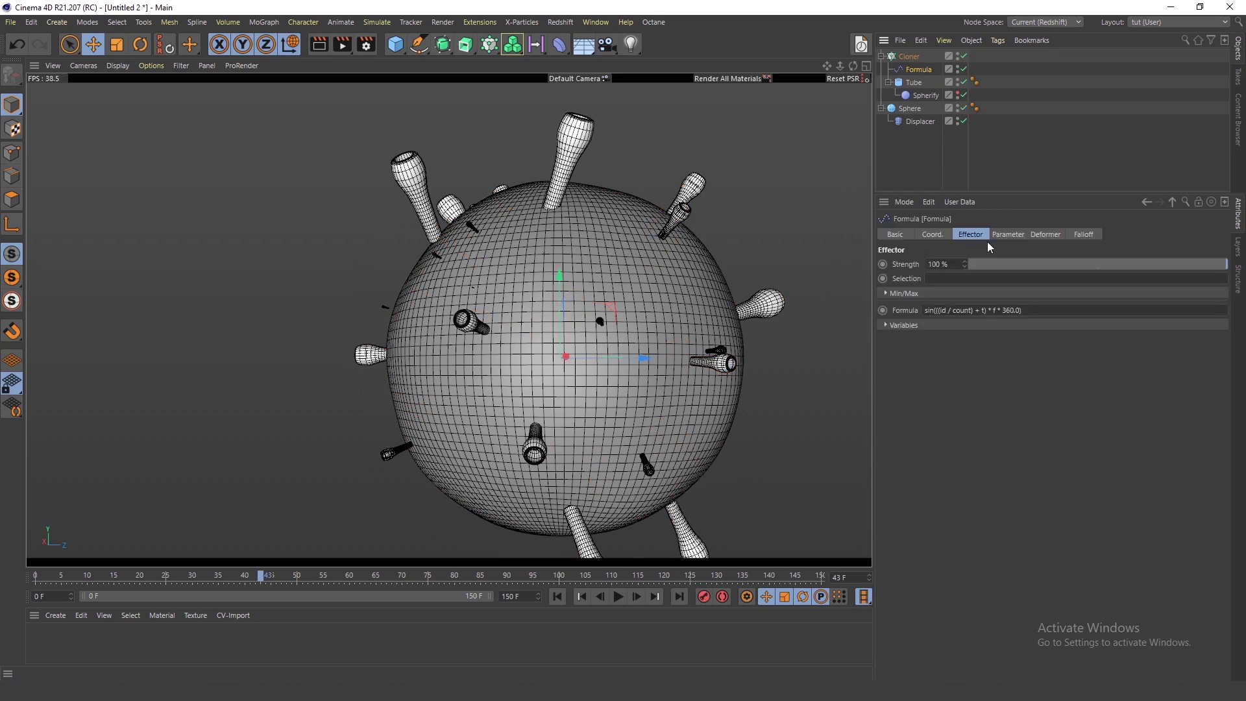
Set the Formula effector's frequency variable to 0.1 and play the animation.
left_click(951, 324)
left_click_drag(1087, 450, 1111, 445)
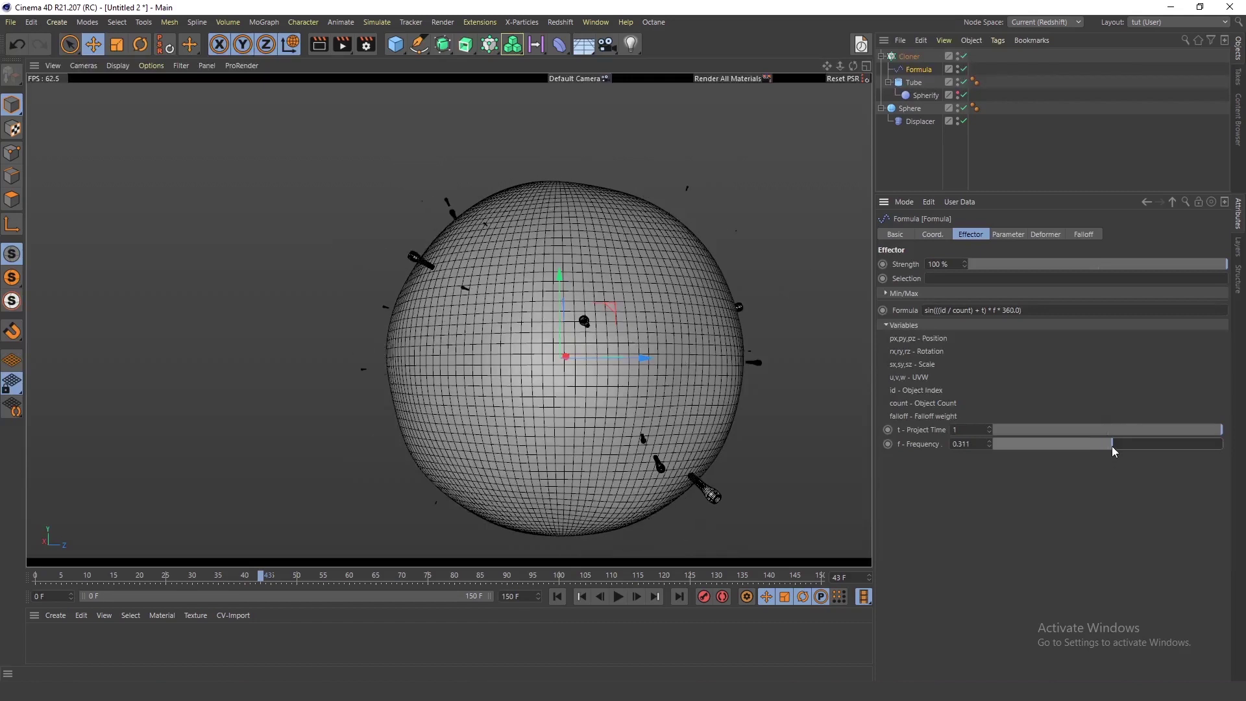
type("1")
key("Return")
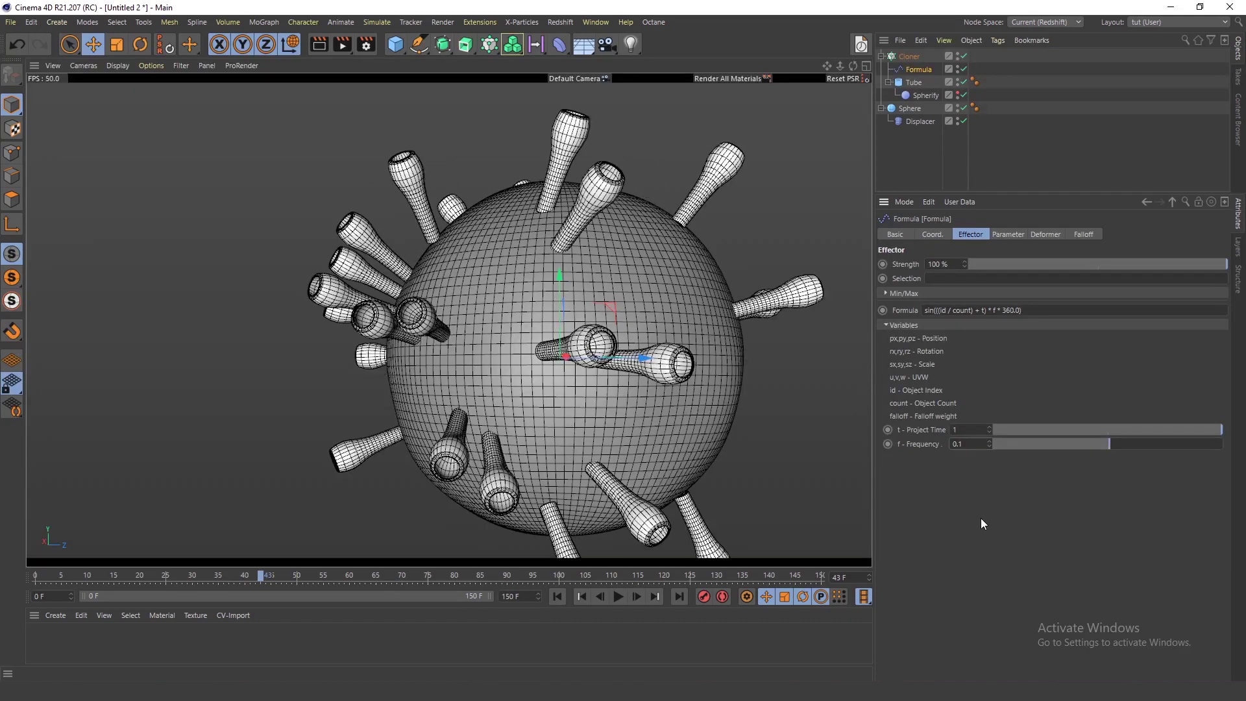
key("F8")
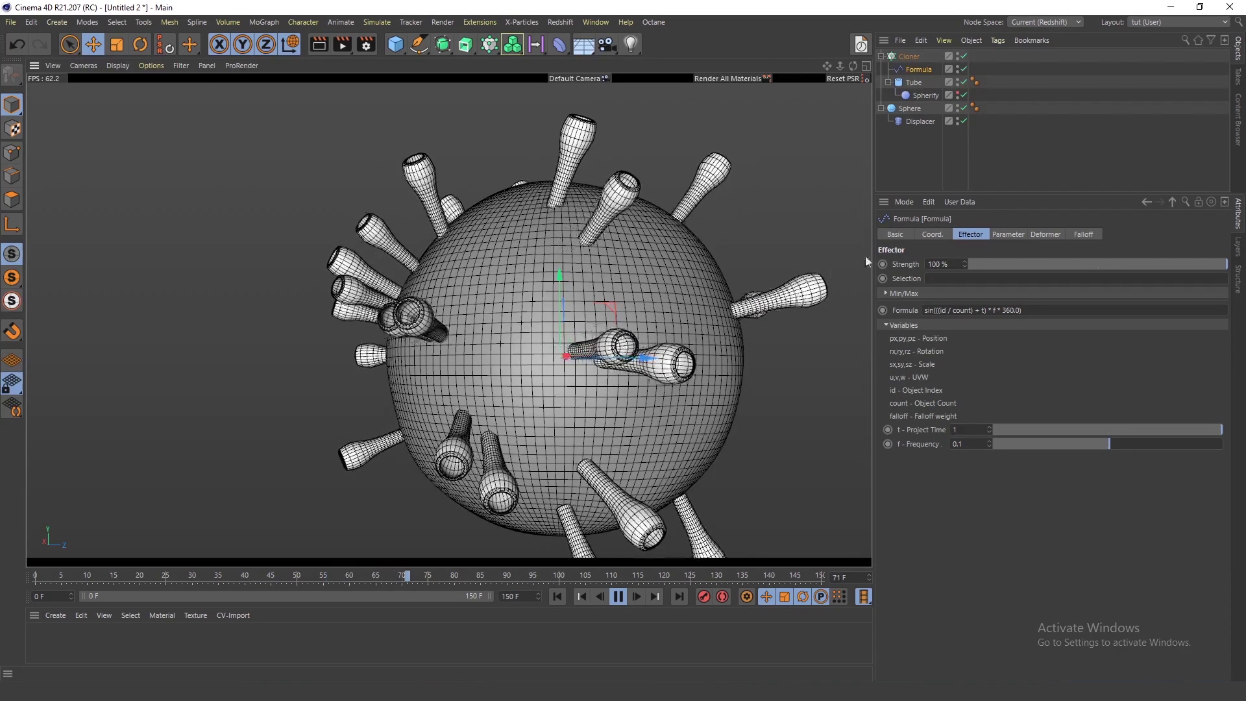
Set the Formula effector's uniform scale to 0.2, check the pulsing stalks, and raise the scale to 0.3.
left_click(1007, 234)
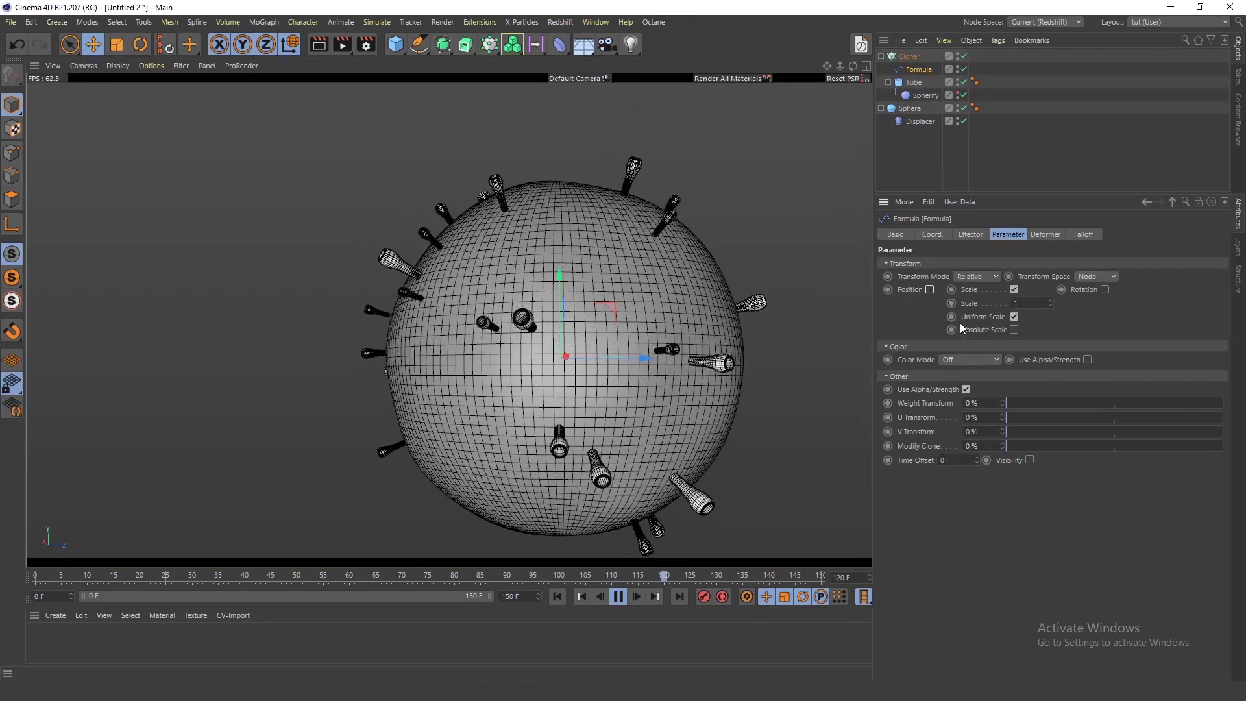
type("0.2")
key("Return")
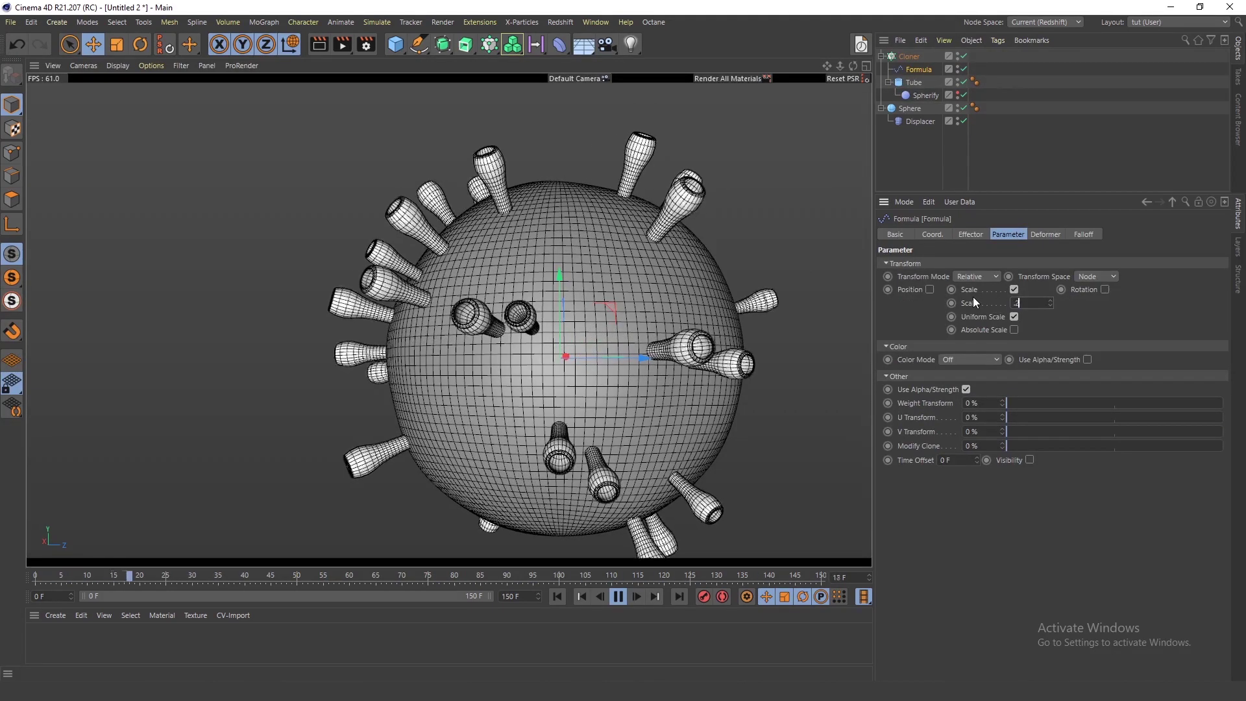
scroll(699, 214, "up", 5)
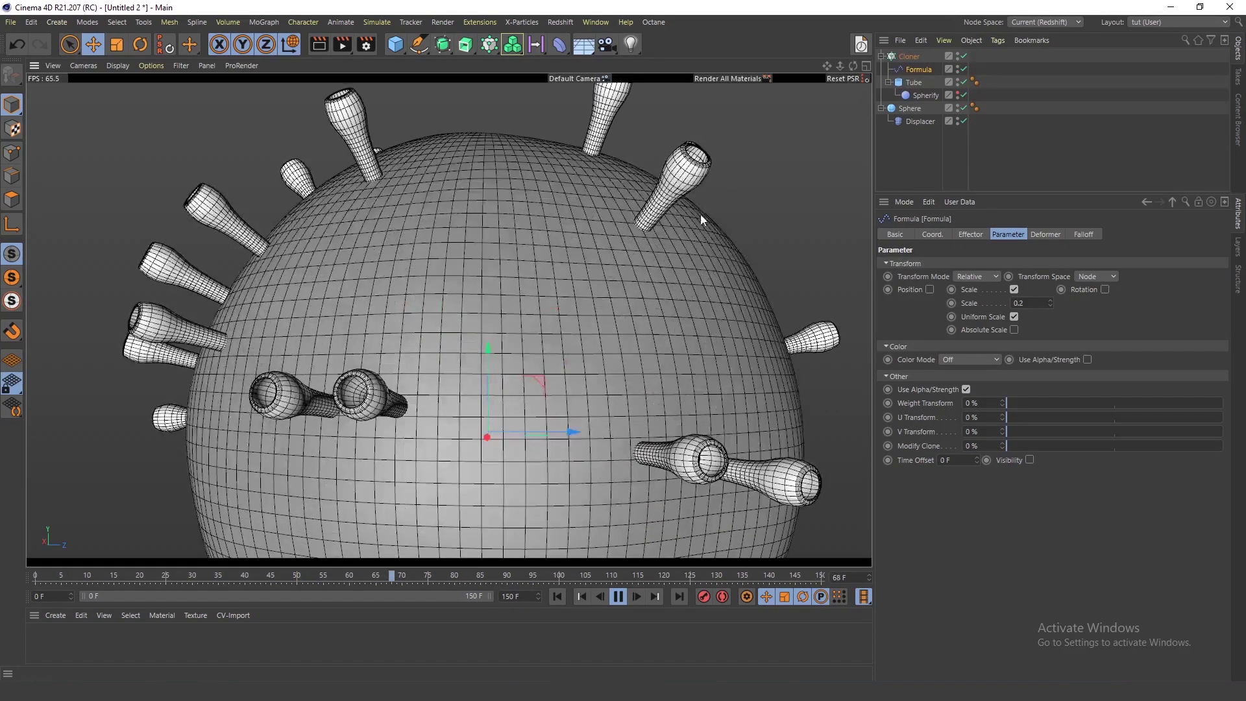
left_click_drag(1034, 302, 967, 298)
type("0.3")
scroll(624, 312, "down", 5)
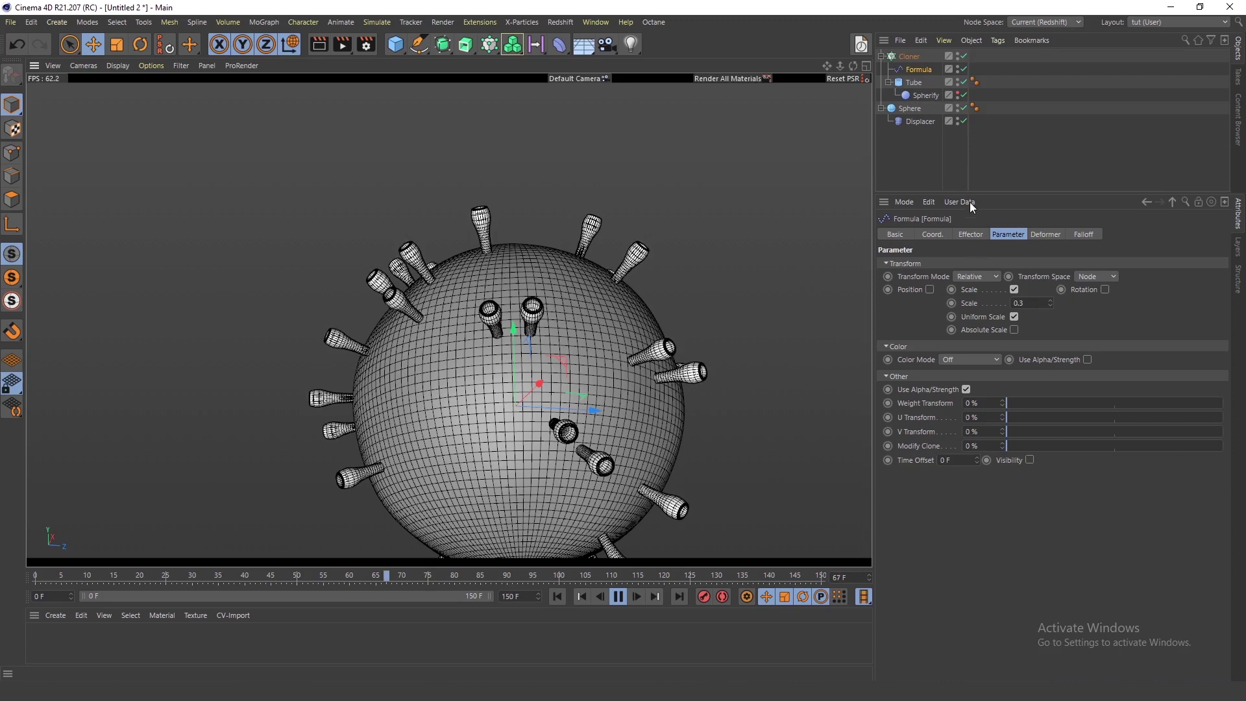
Adjust the Formula effector's frequency, trying 0.5 and 0.35 before settling on 0.25.
left_click(985, 234)
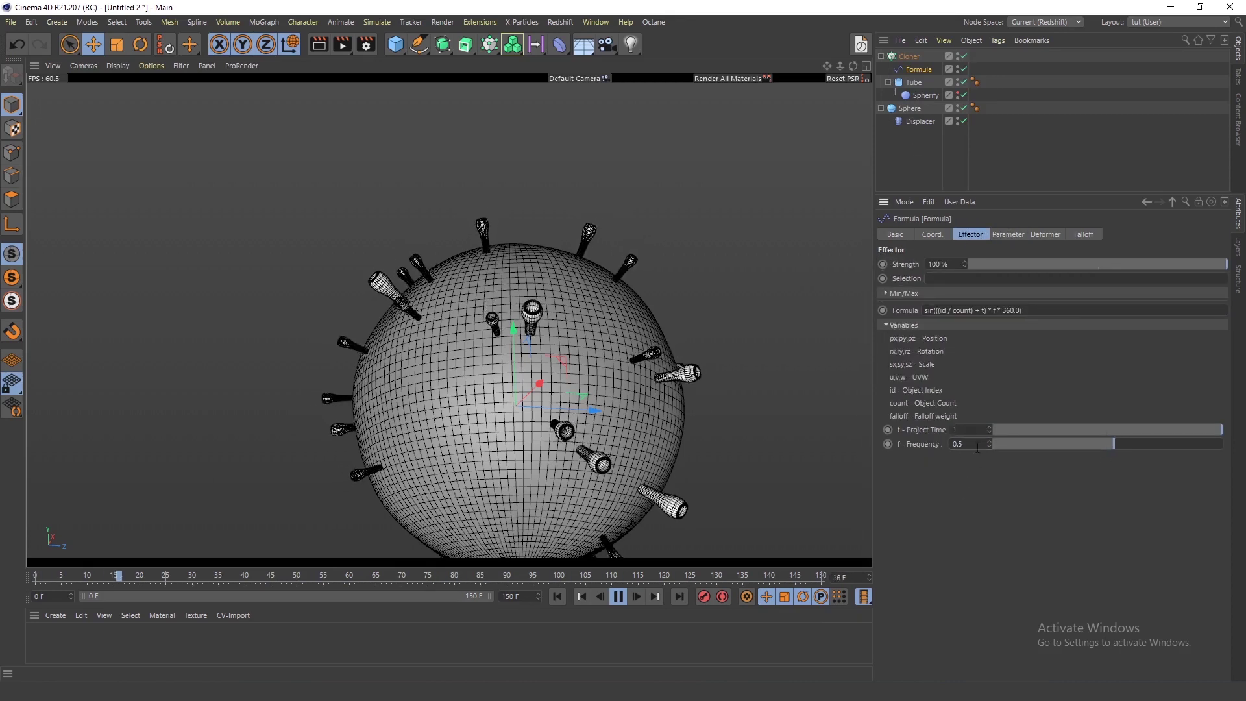
key("BackSpace")
type("35")
key("Return")
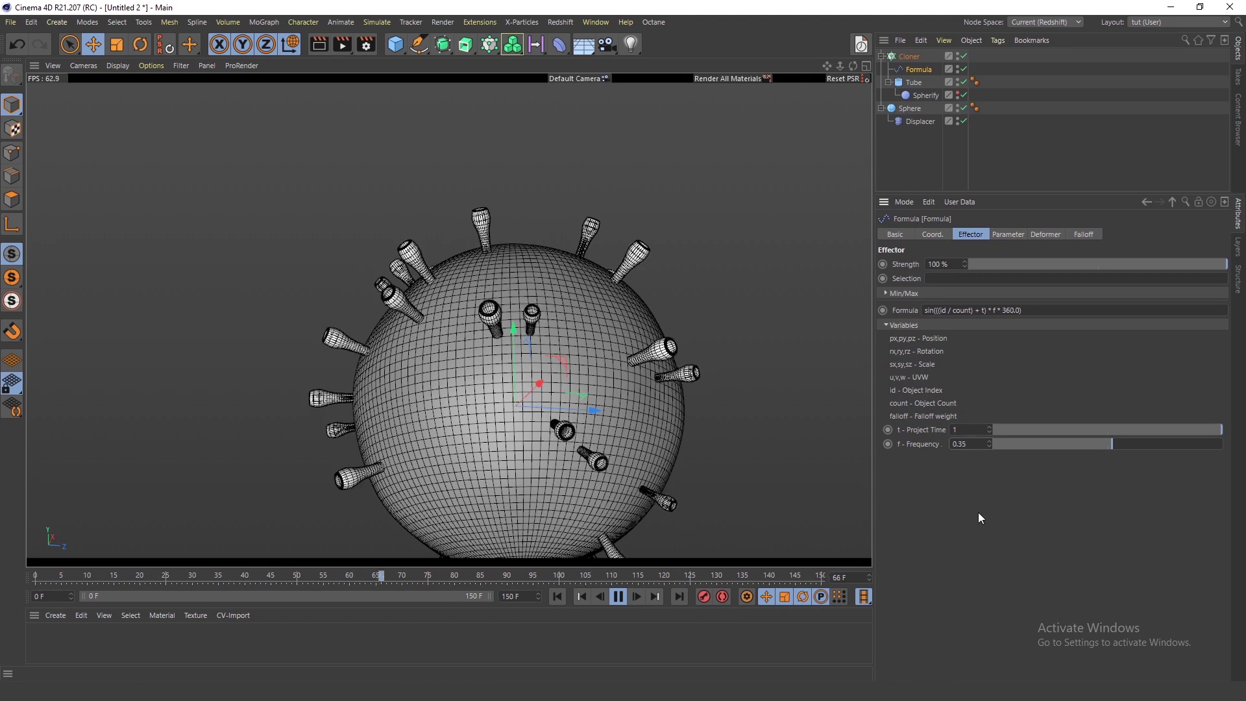
double_click(962, 445)
type("0.25")
key("Return")
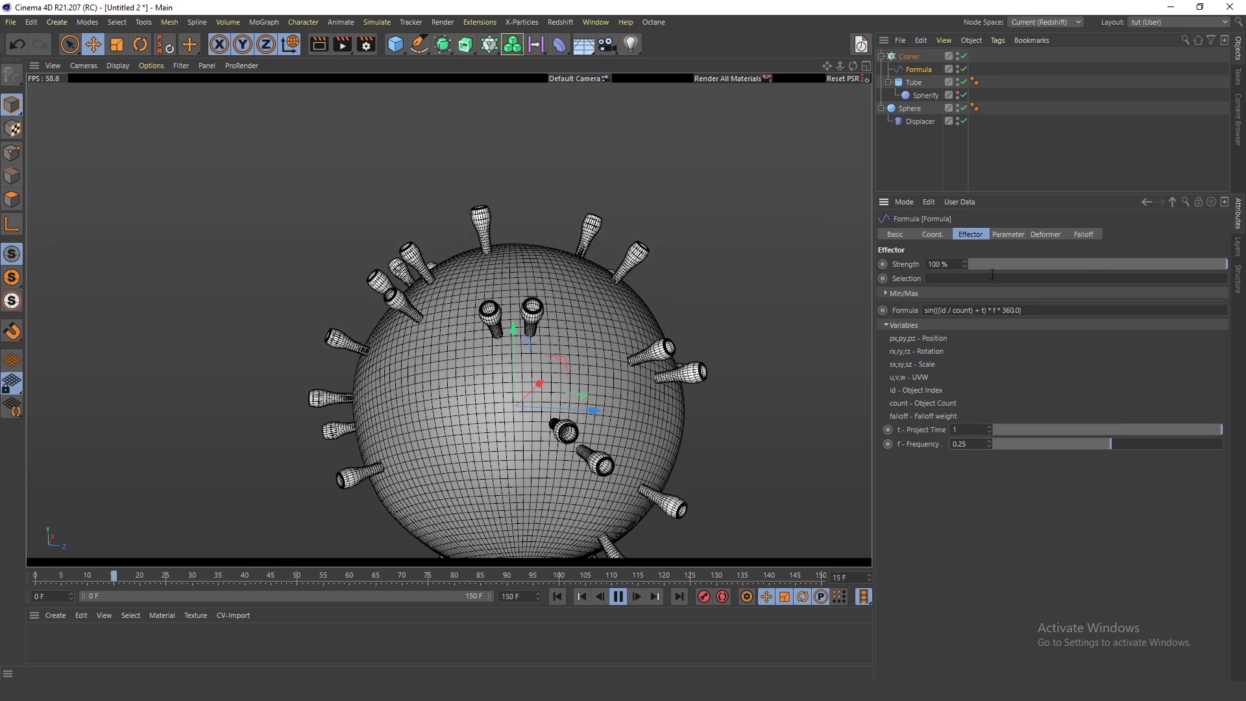
Increase the Cloner's clone count to 100 and check the whole sphere.
left_click(909, 56)
left_click(967, 234)
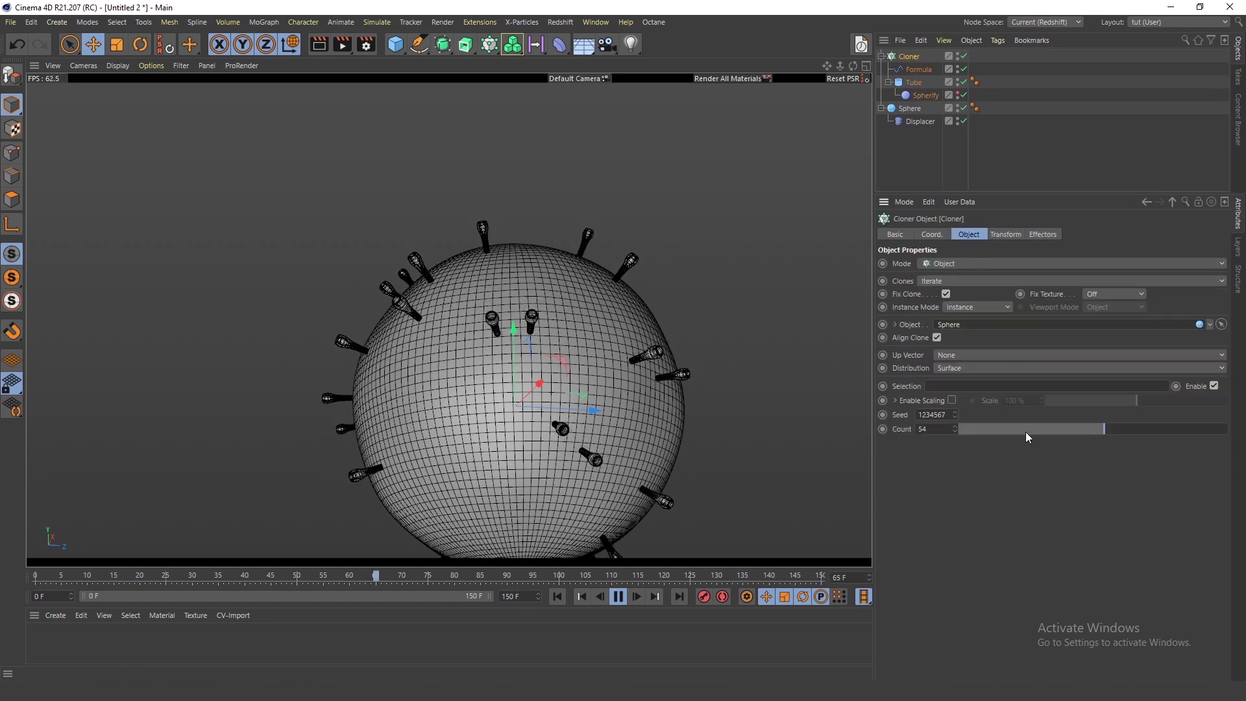
left_click_drag(978, 427, 1140, 428)
left_click_drag(1228, 433, 1233, 432)
scroll(600, 367, "down", 4)
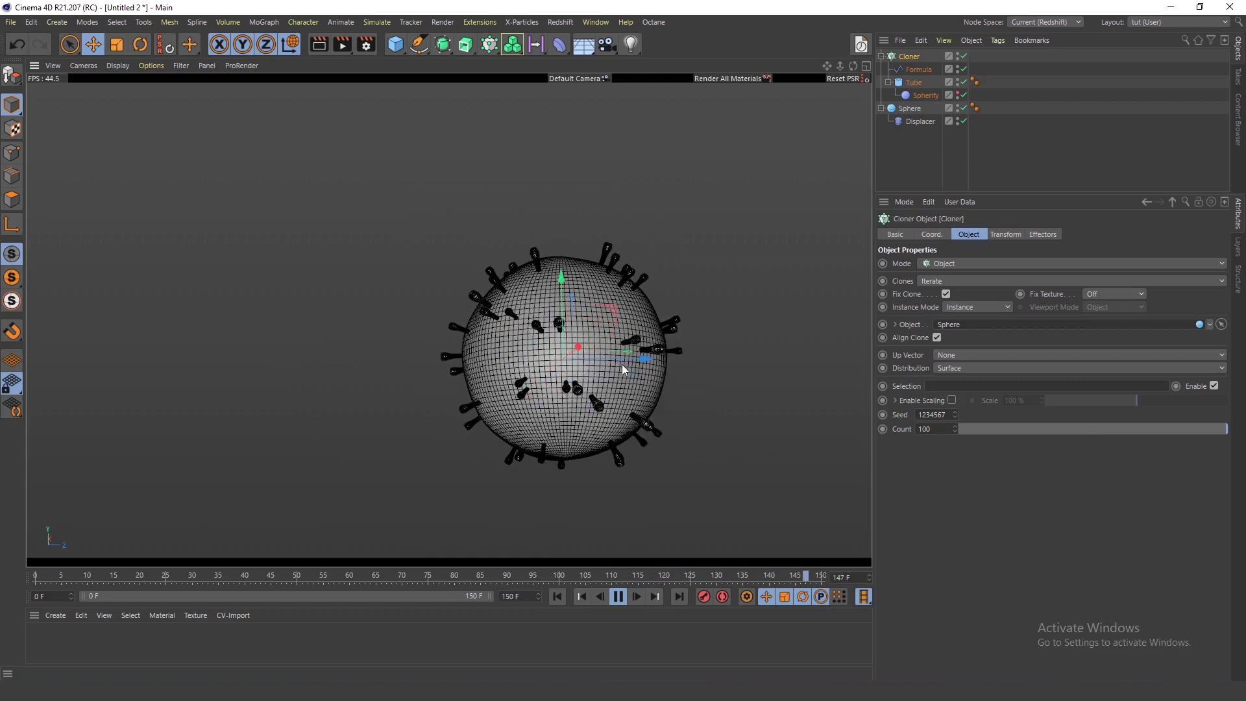
Set the animation speed of the Displacer's noise shader to 1.
scroll(627, 368, "up", 3)
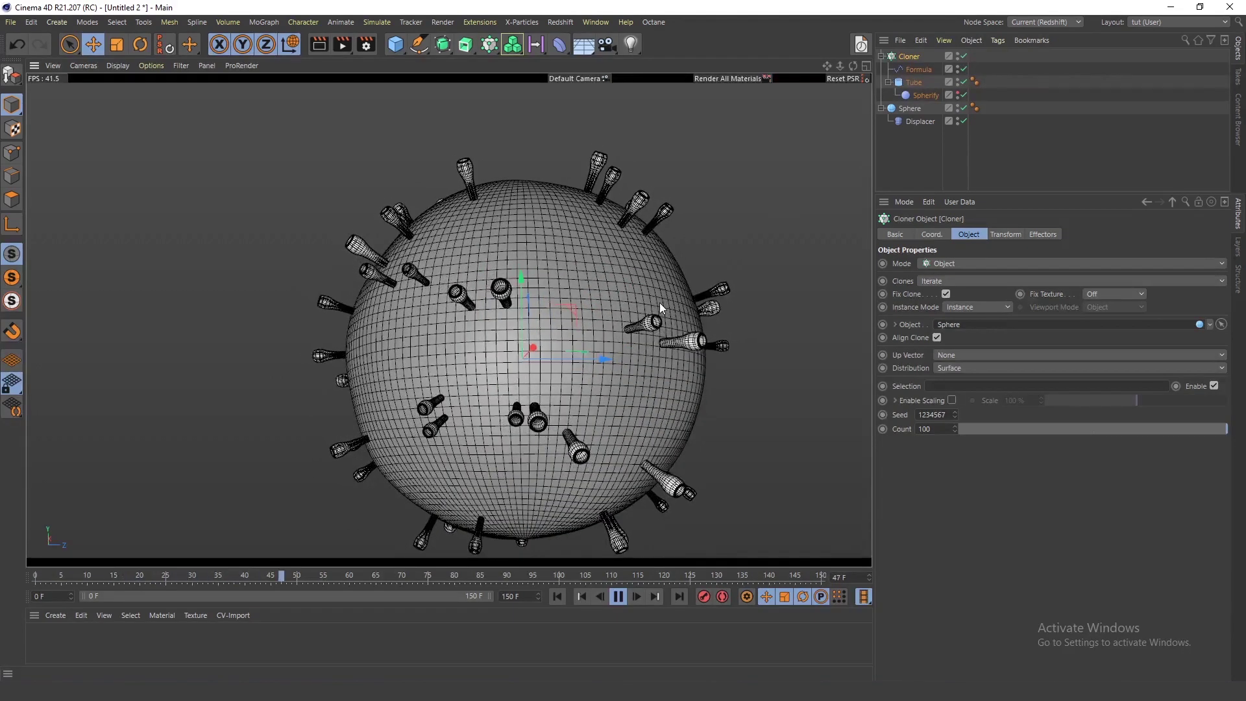
left_click(921, 121)
left_click(987, 235)
left_click(940, 308)
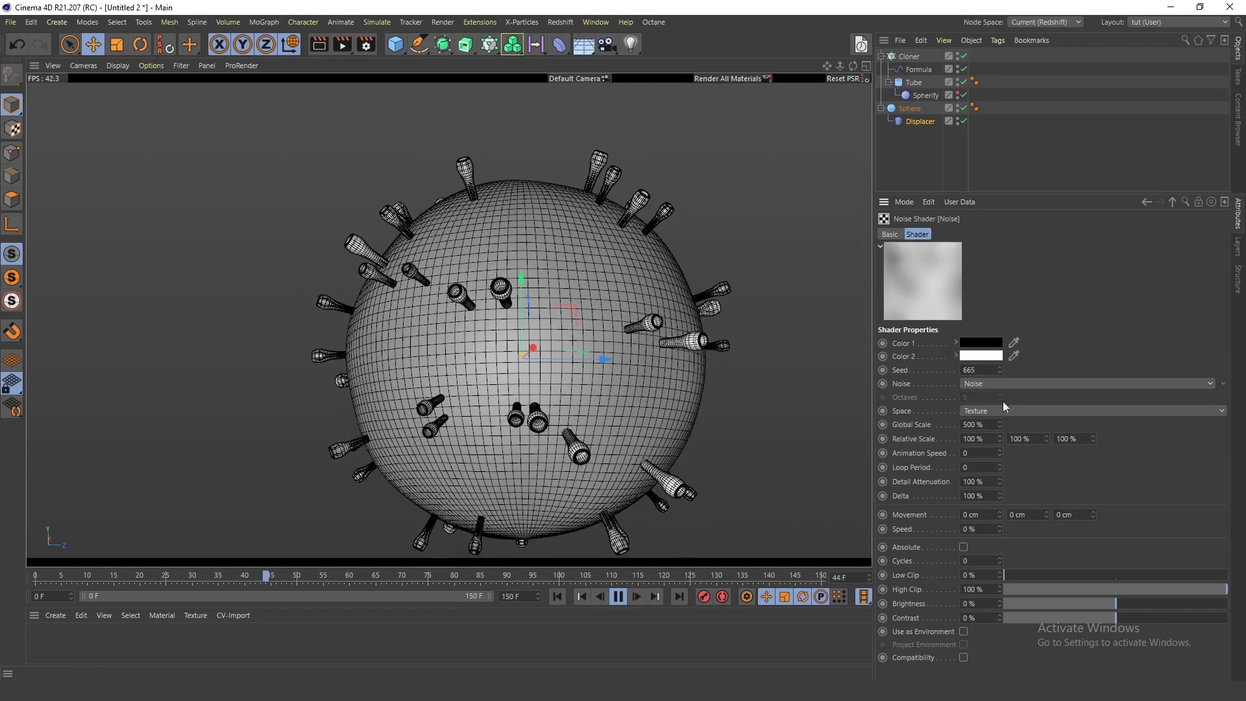
double_click(976, 452)
type("1")
key("Return")
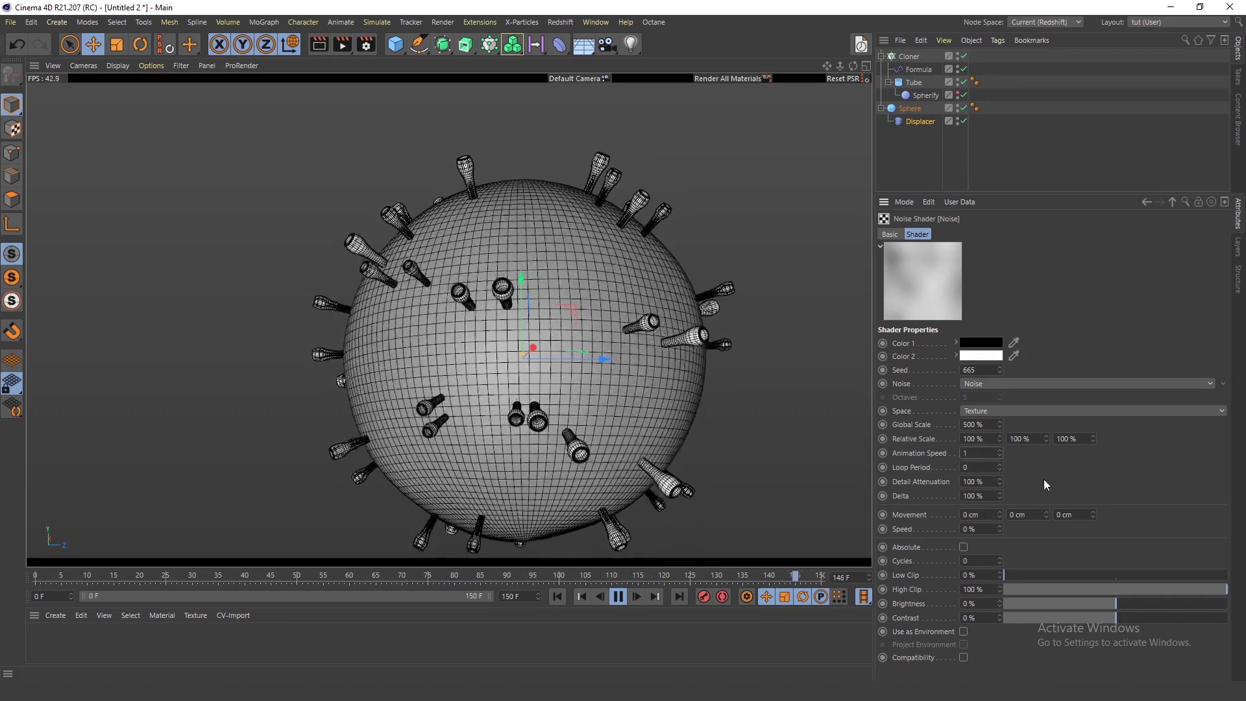
Examine the animated sphere surface and stalks during playback, up close and from several angles.
scroll(629, 243, "up", 5)
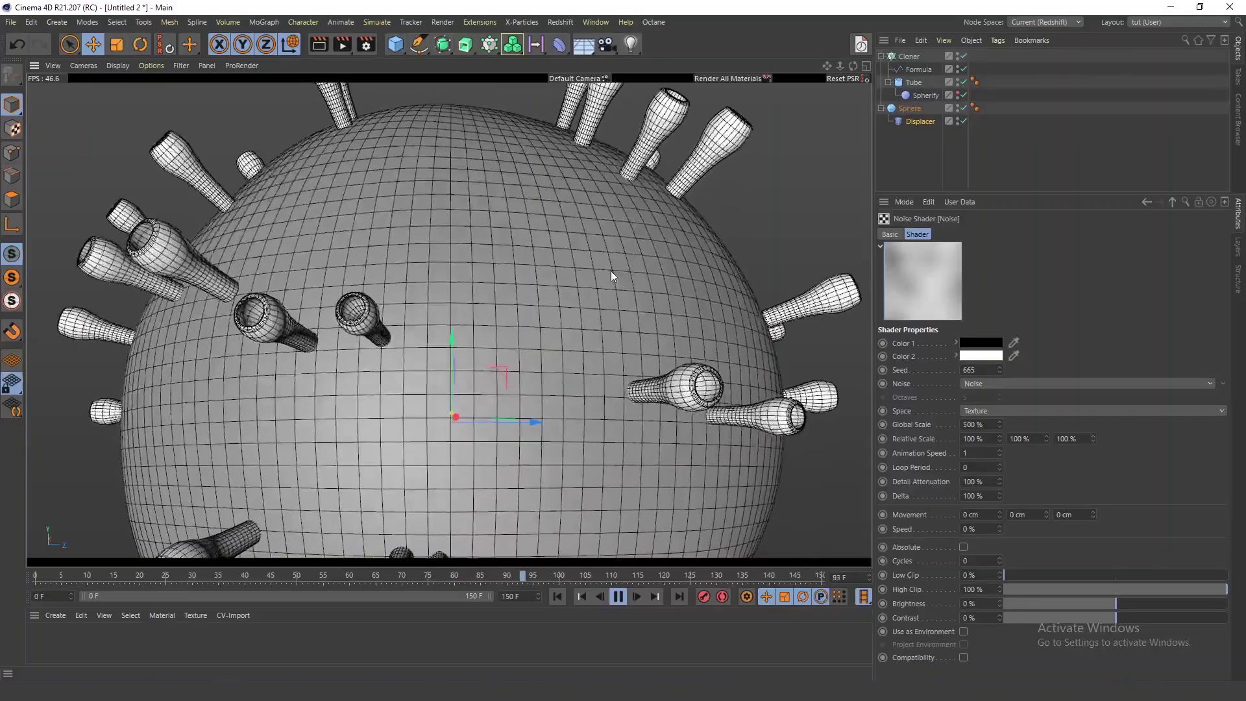
scroll(611, 269, "down", 5)
scroll(639, 241, "up", 7)
left_click_drag(648, 270, 628, 305, "alt")
scroll(633, 285, "up", 3)
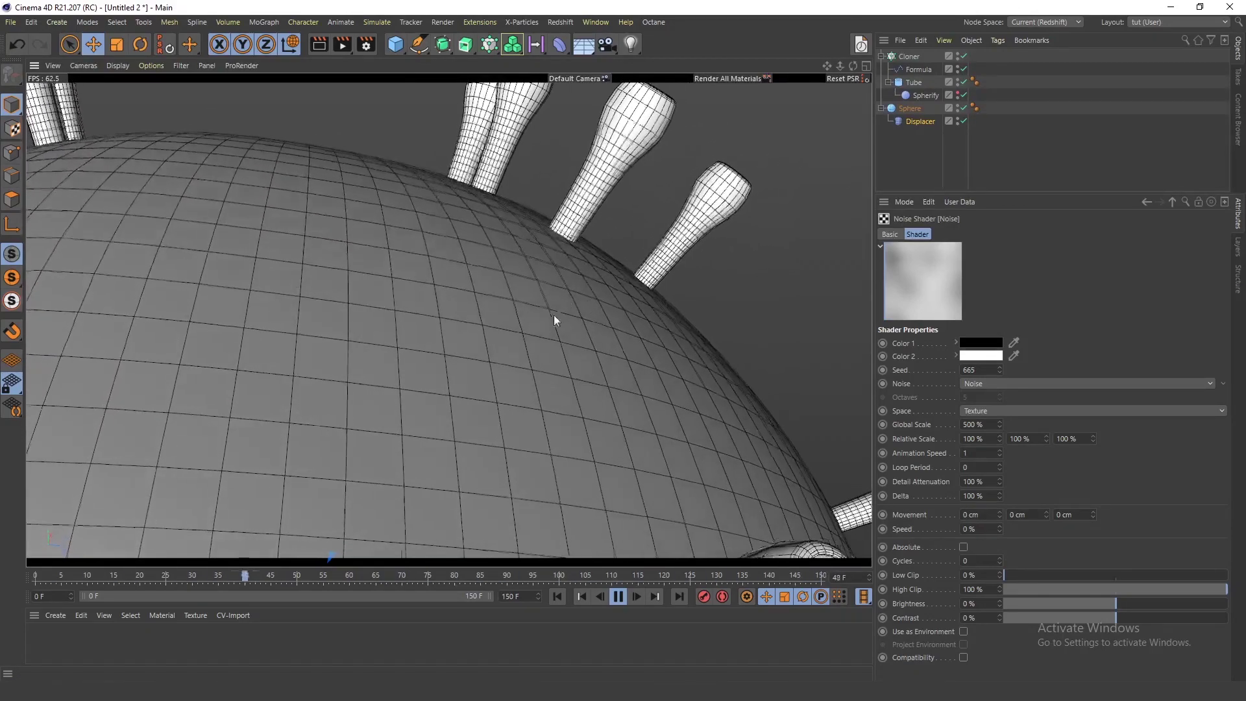
right_click_drag(568, 314, 567, 469, "alt")
left_click_drag(567, 470, 571, 270, "alt")
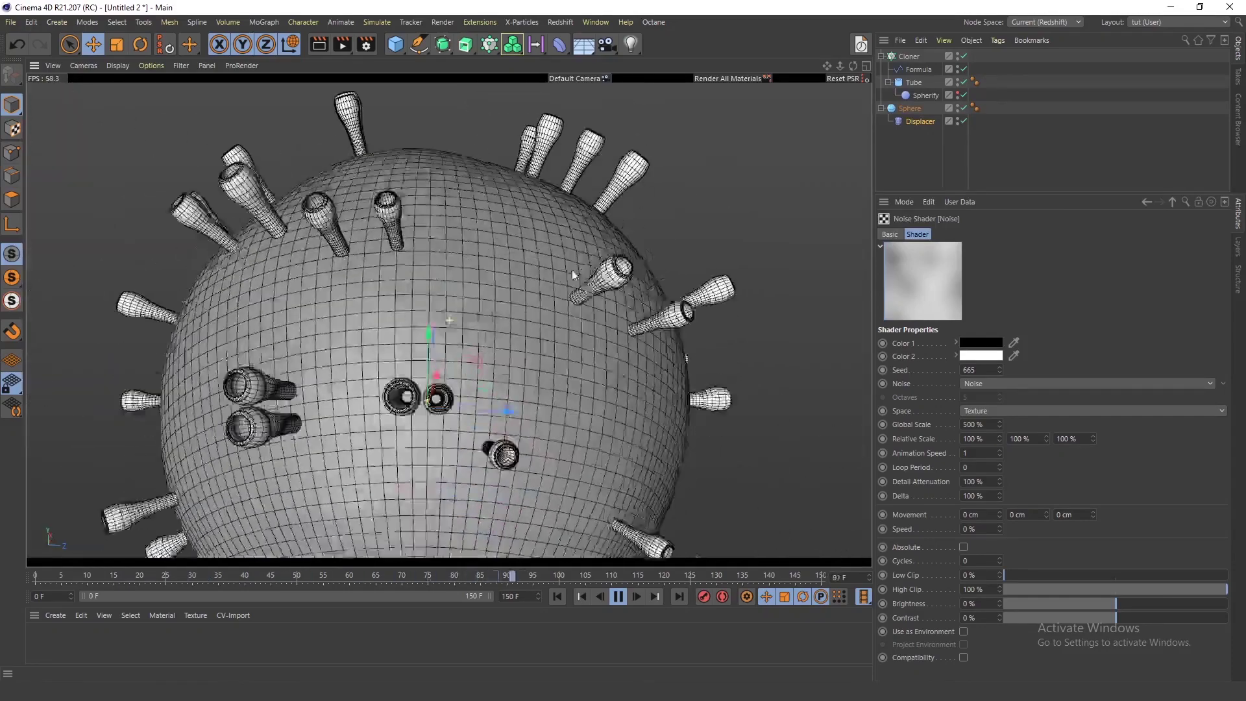
scroll(571, 270, "down", 5)
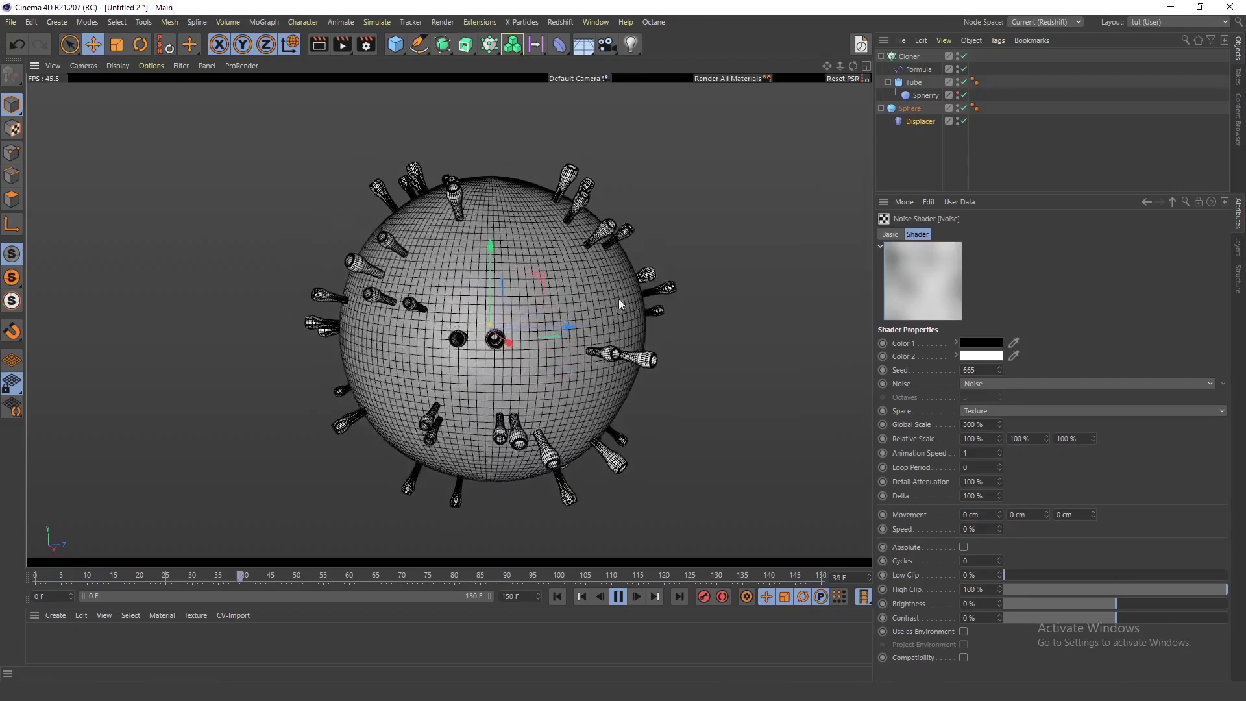
middle_click_drag(618, 300, 737, 262, "alt")
left_click(925, 168)
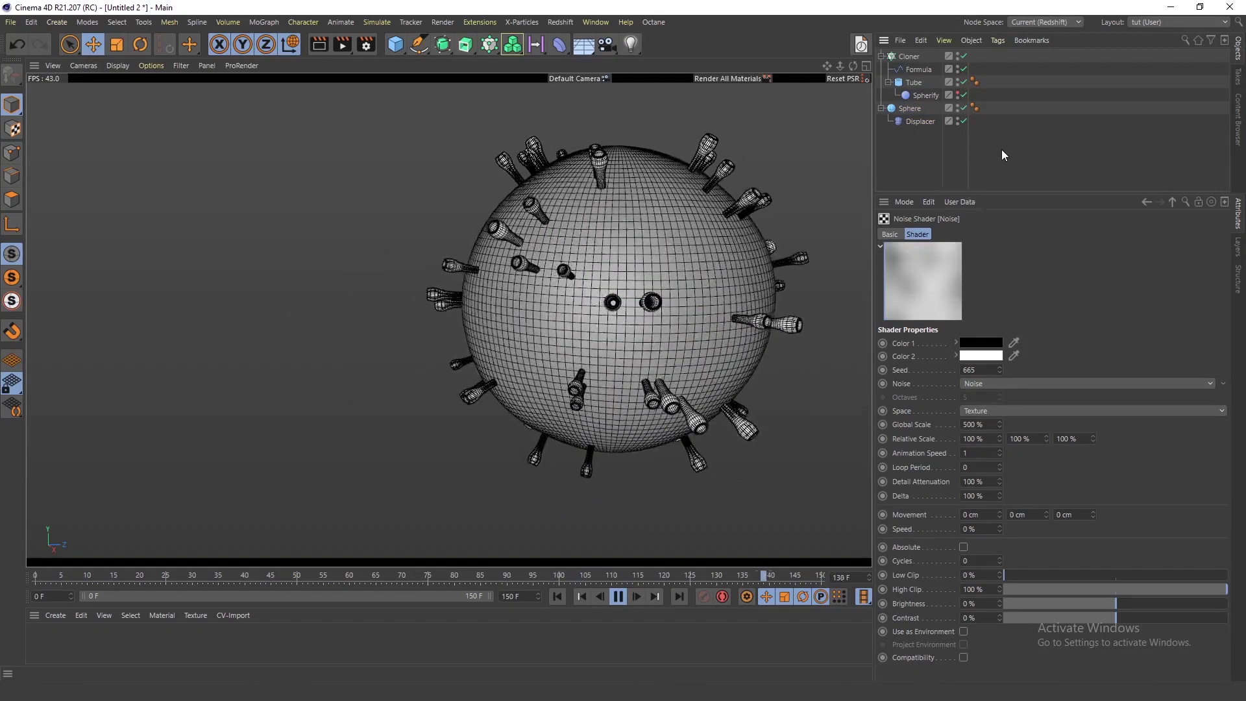
scroll(709, 239, "up", 3)
right_click_drag(708, 239, 690, 267, "alt")
mouse_move(684, 275)
left_mouse_down("alt")
mouse_move(715, 236)
mouse_move(720, 252)
left_mouse_up("alt")
right_click_drag(700, 287, 694, 388, "alt")
left_click_drag(675, 318, 635, 356, "alt")
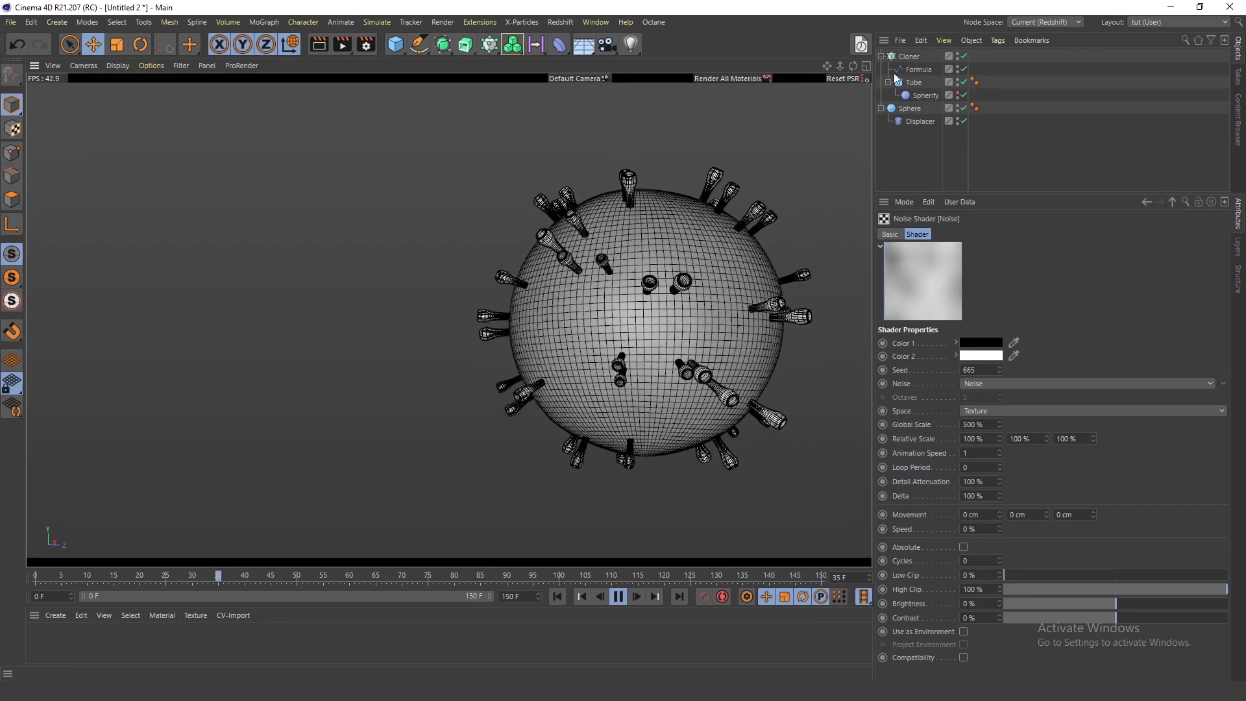
left_click(913, 83)
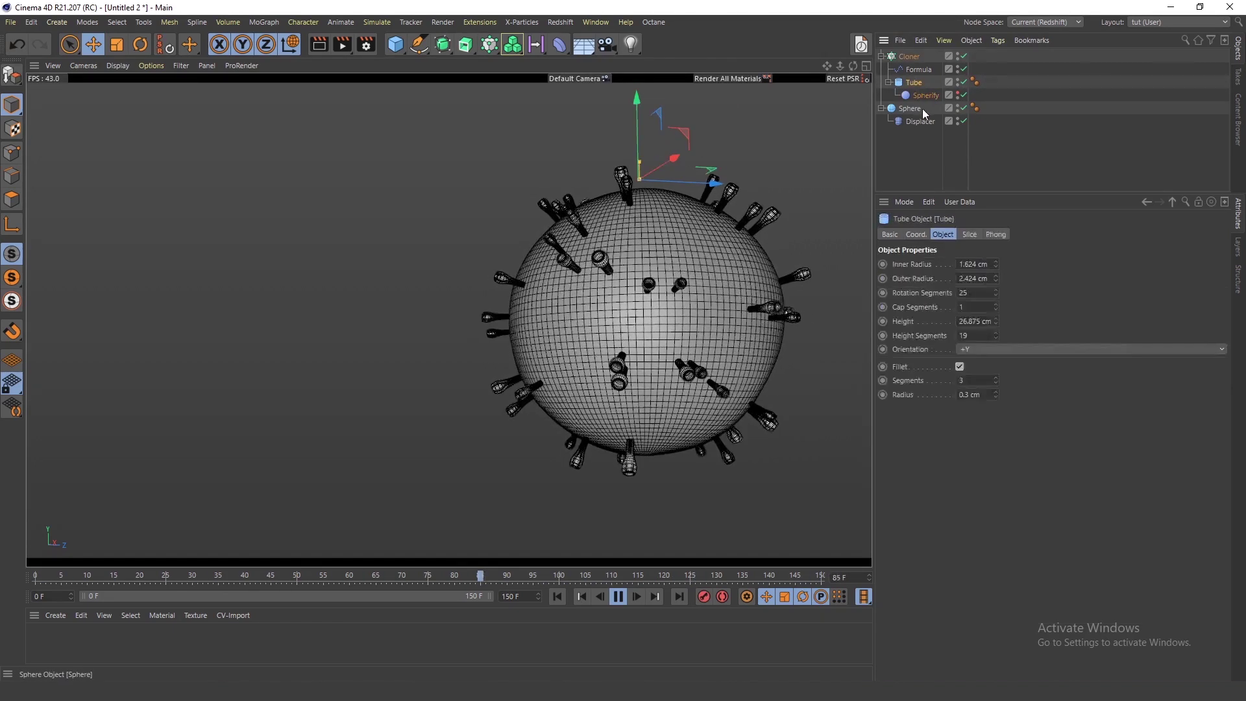
left_click(910, 57)
left_click(909, 109)
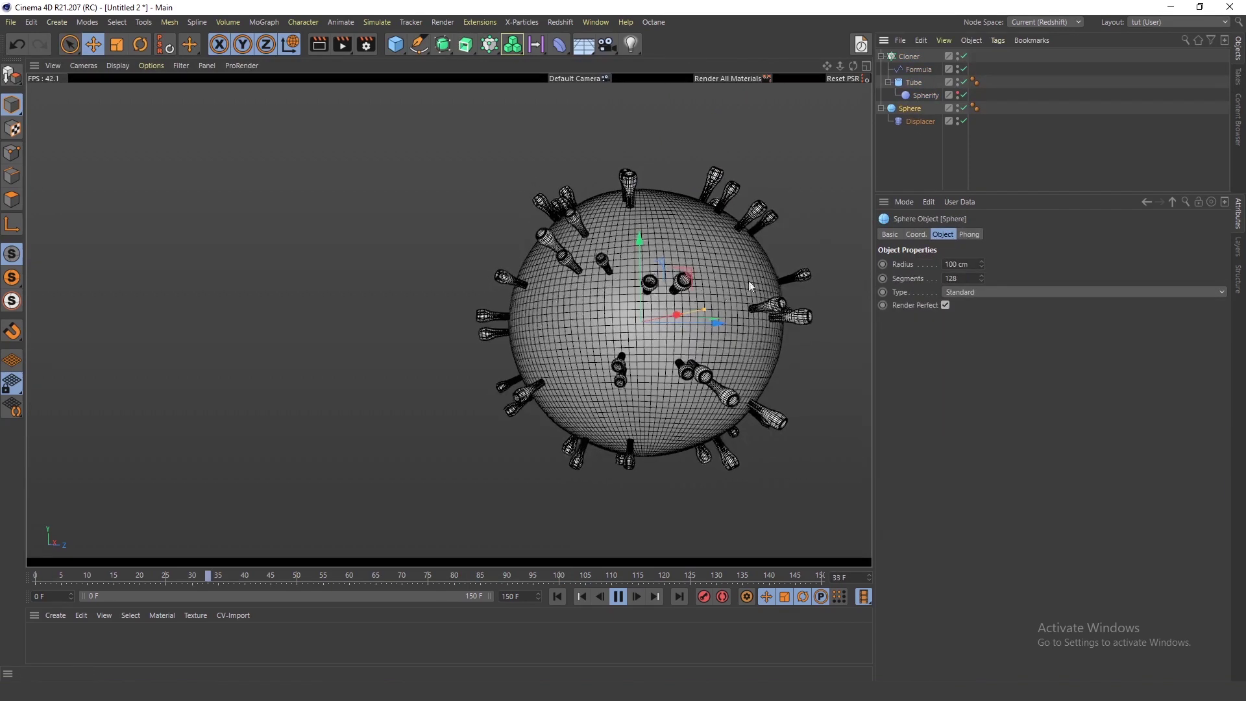
left_click(820, 216)
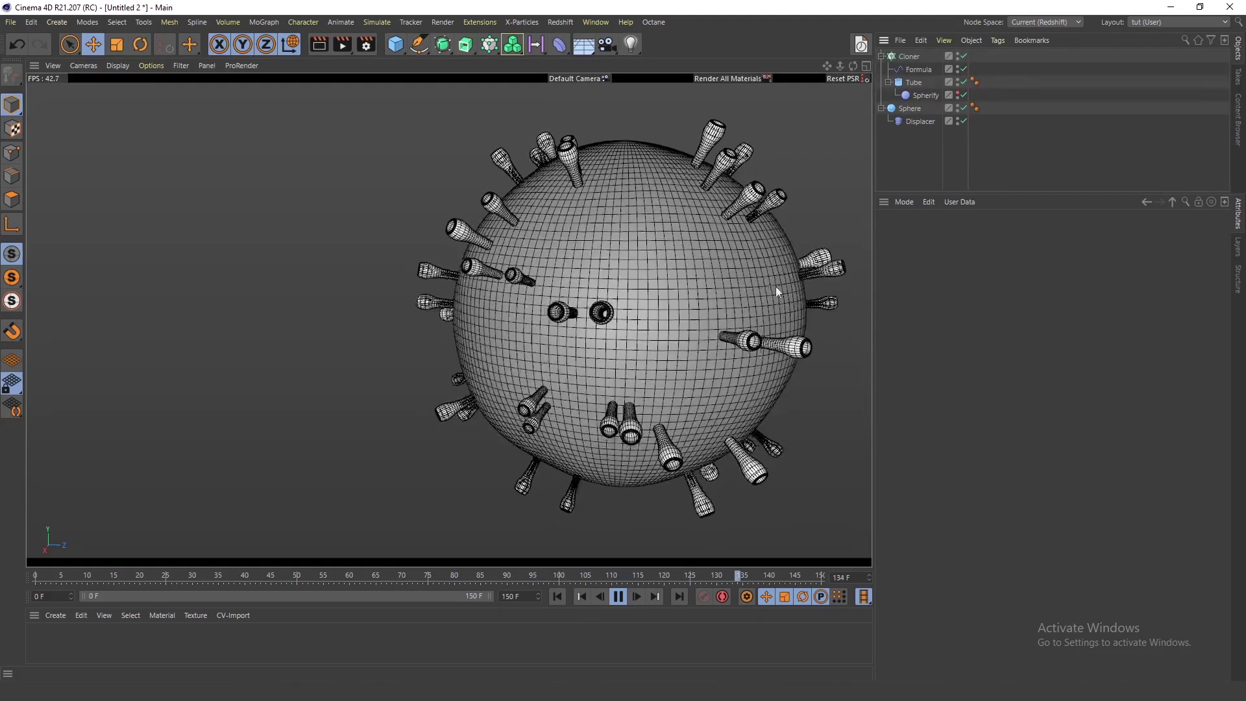
Create a Redshift node material and set its diffuse color to a bright green.
double_click(597, 645)
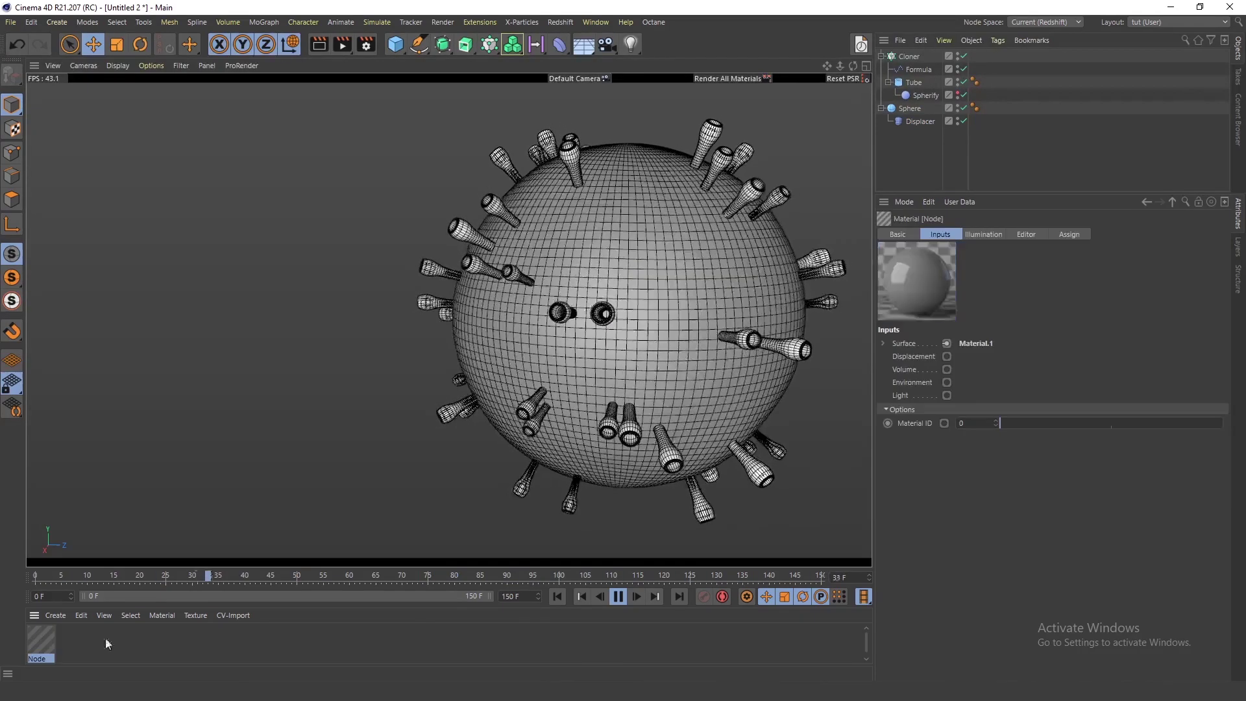
left_click(882, 344)
left_click(995, 411)
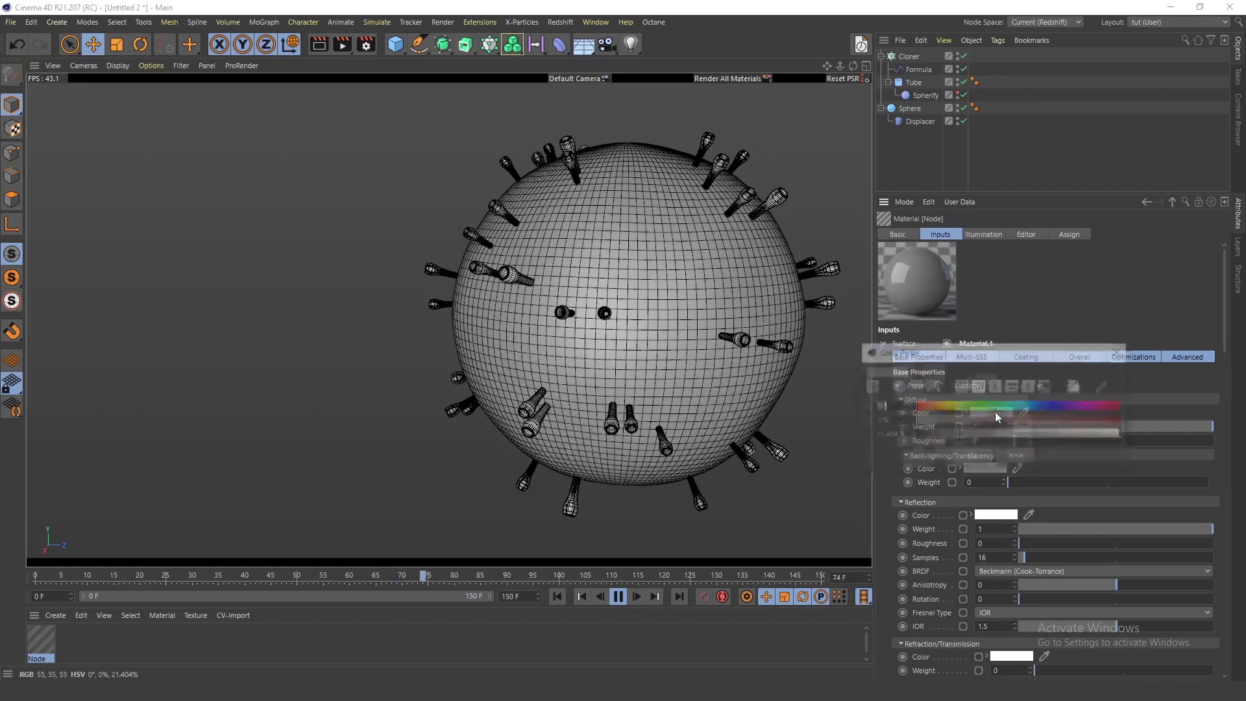
left_click(976, 406)
left_click(1107, 420)
left_click(1078, 438)
left_click(972, 456)
Apply the green material to both the Sphere and the Cloner.
left_click_drag(40, 639, 636, 286)
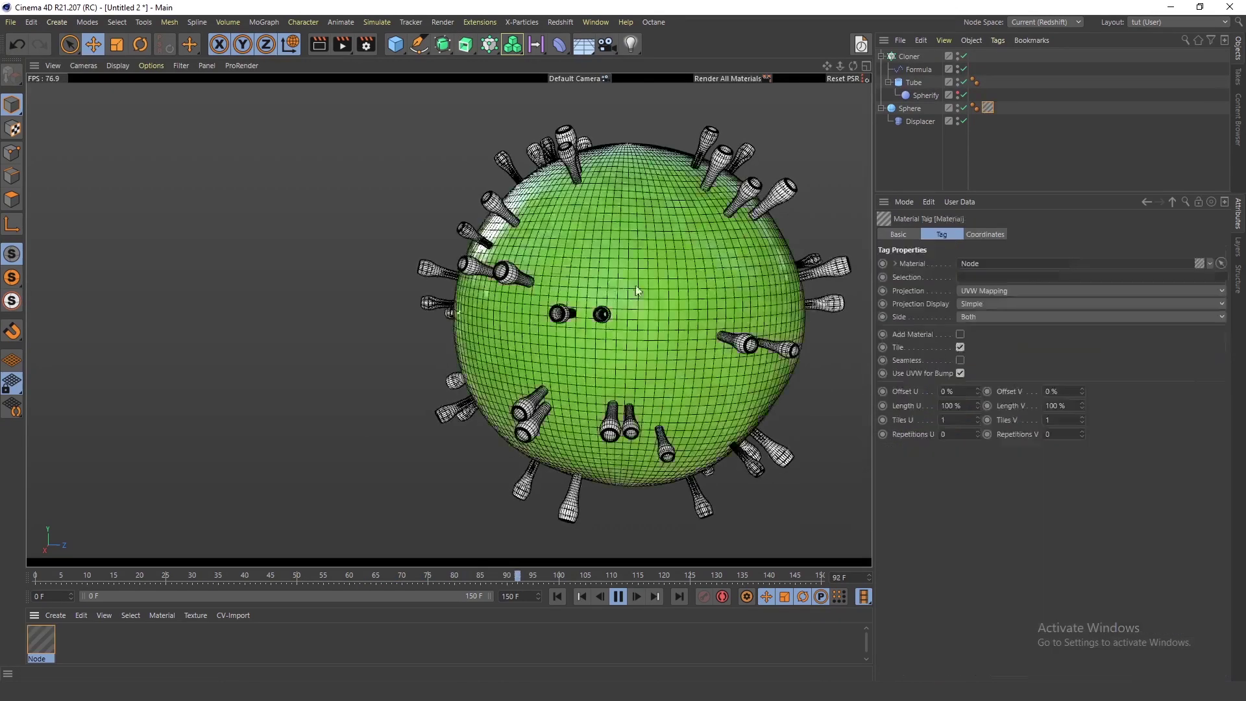
left_click(938, 173)
left_click_drag(40, 639, 250, 519)
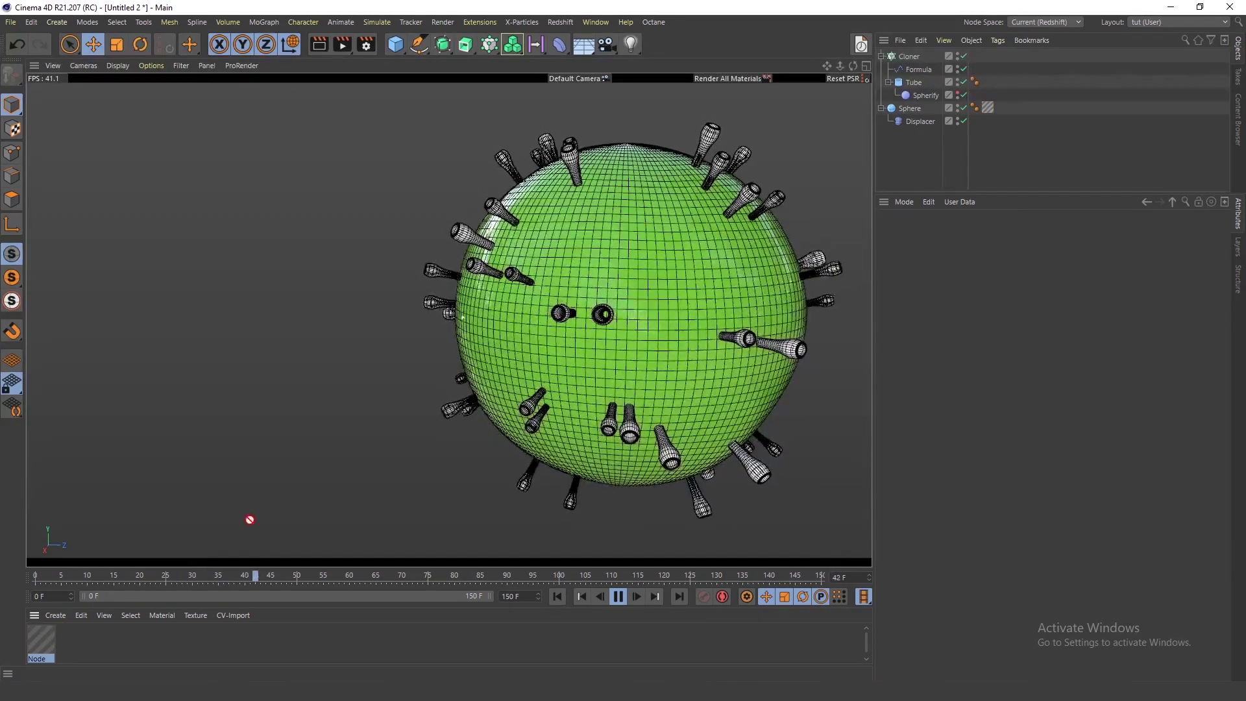
left_click_drag(900, 79, 909, 56)
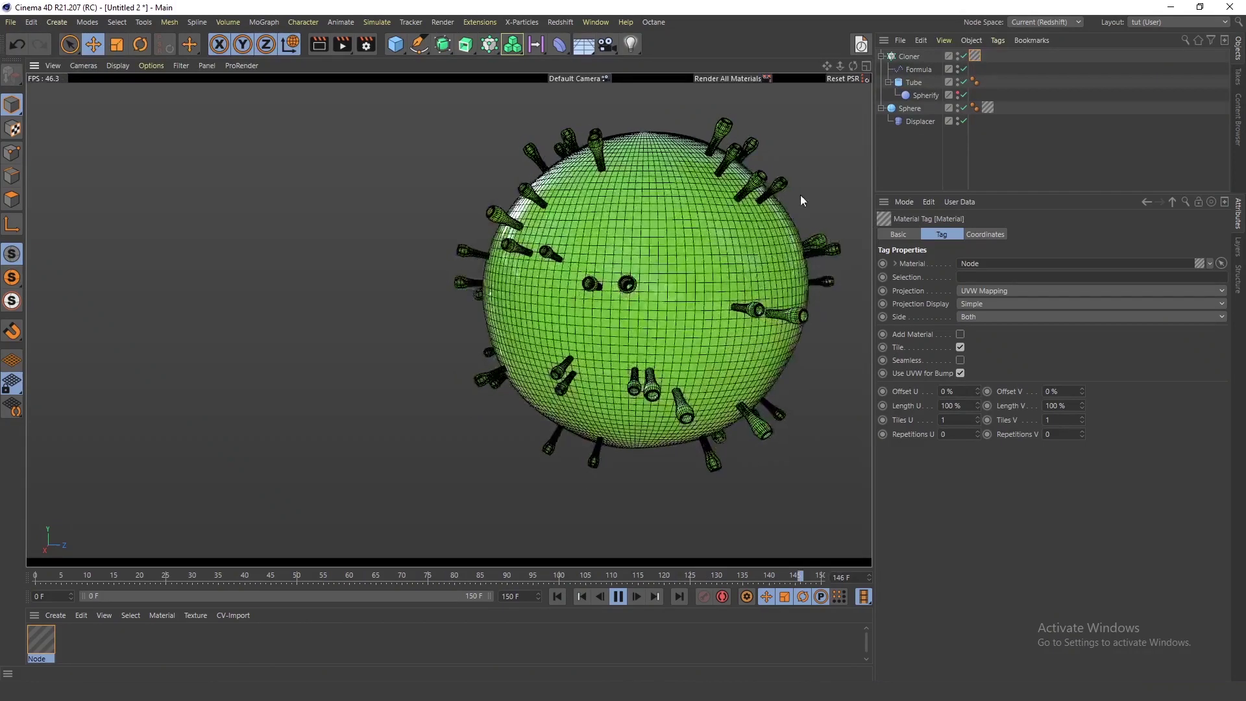
Switch the viewport display to Gouraud Shading without lines, comparing it with other shading modes.
key("n")
key("a")
key("n")
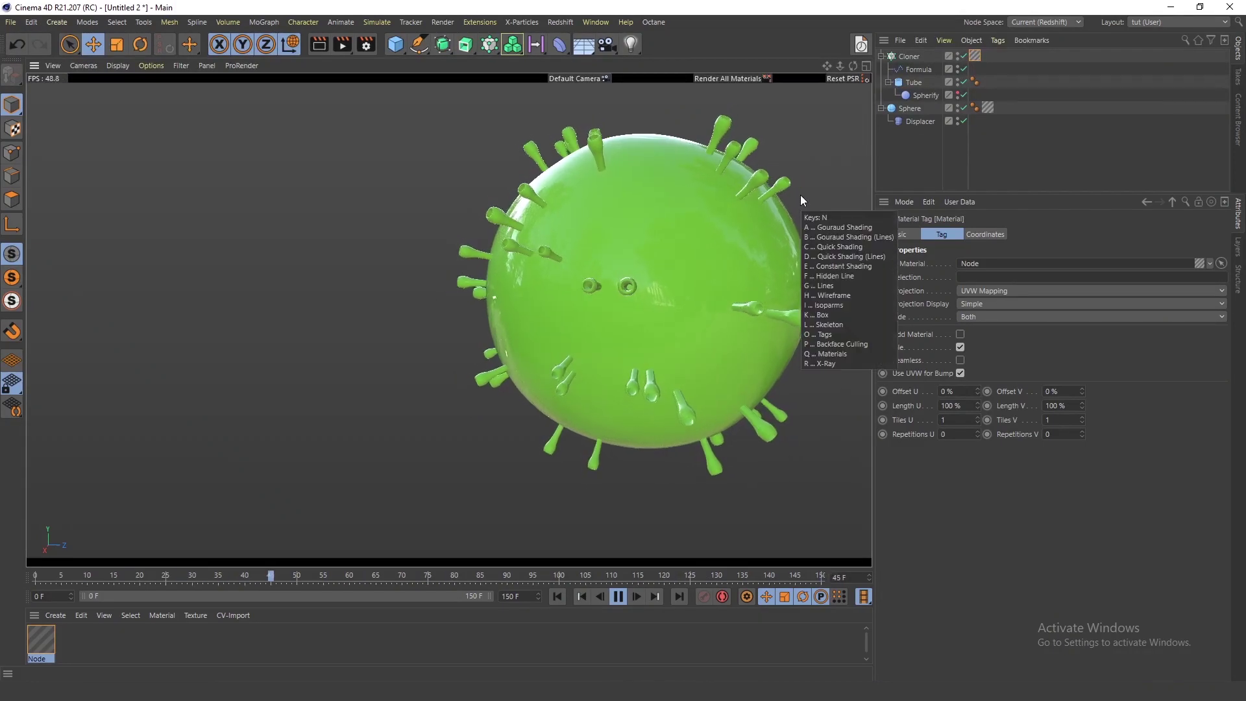
key("n")
key("b")
key("a")
key("n")
key("f")
key("n")
key("e")
key("n")
key("a")
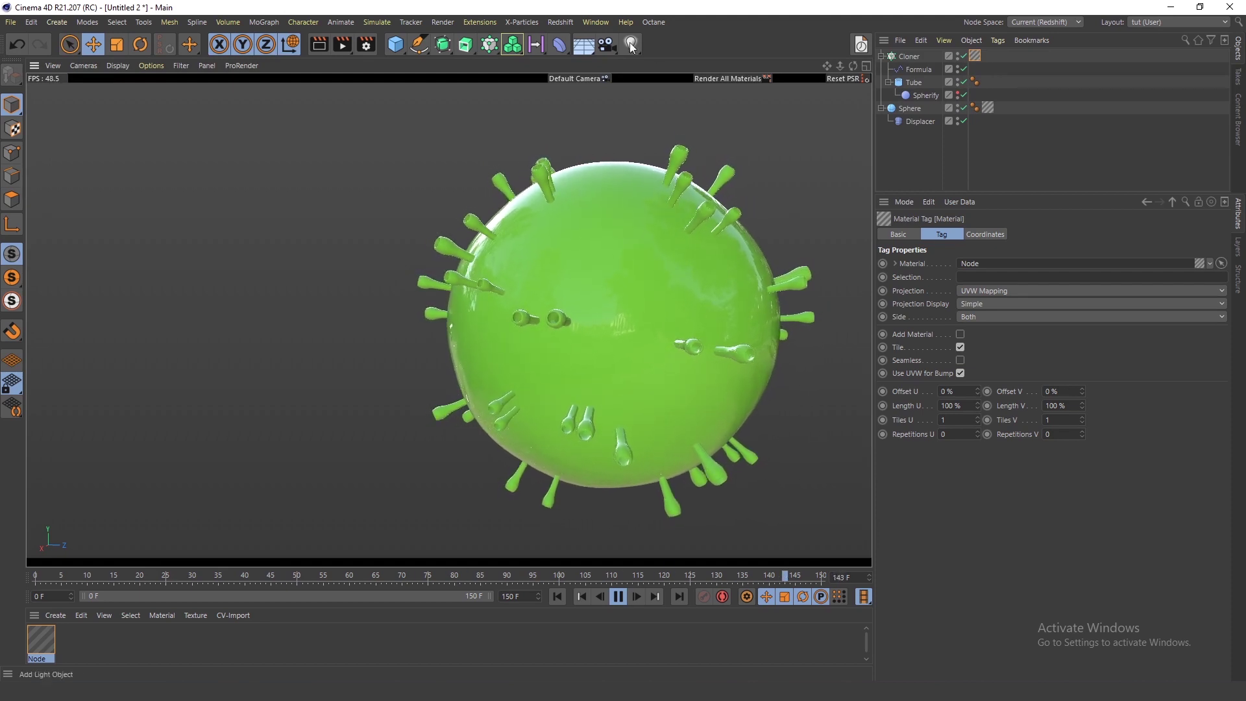
Open the Redshift RenderView and move its window clear of the model.
left_click(567, 23)
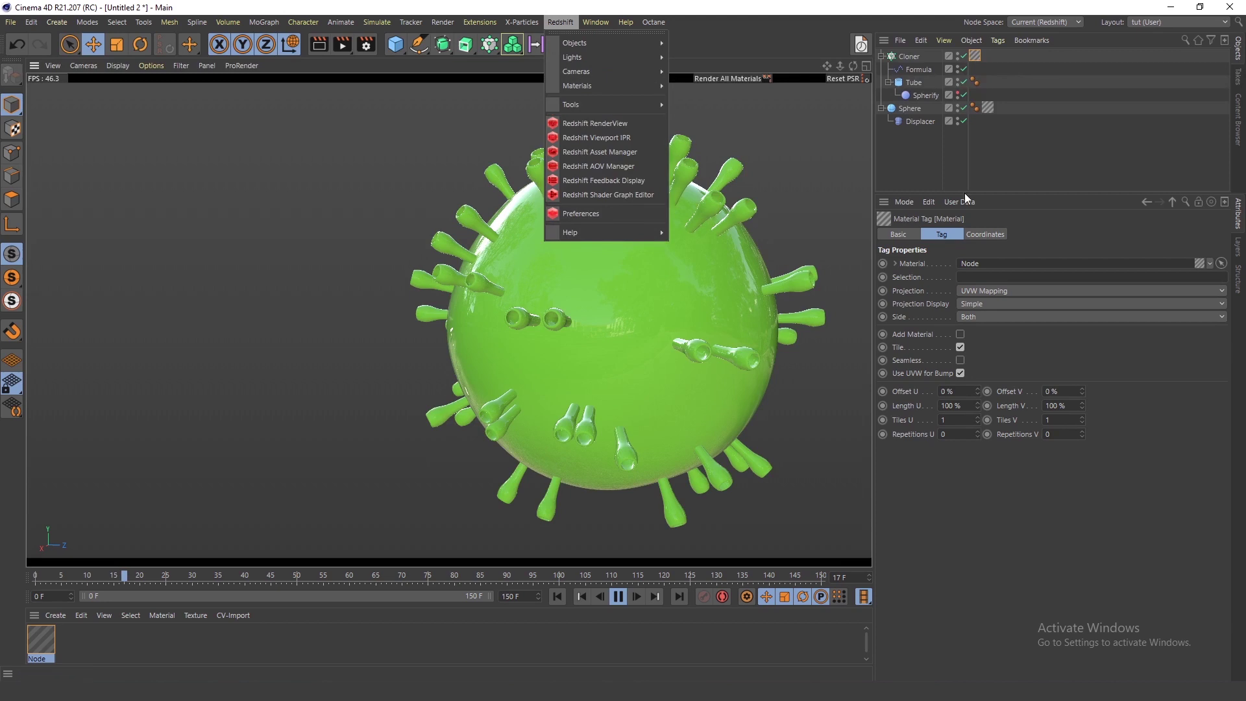
left_click(645, 125)
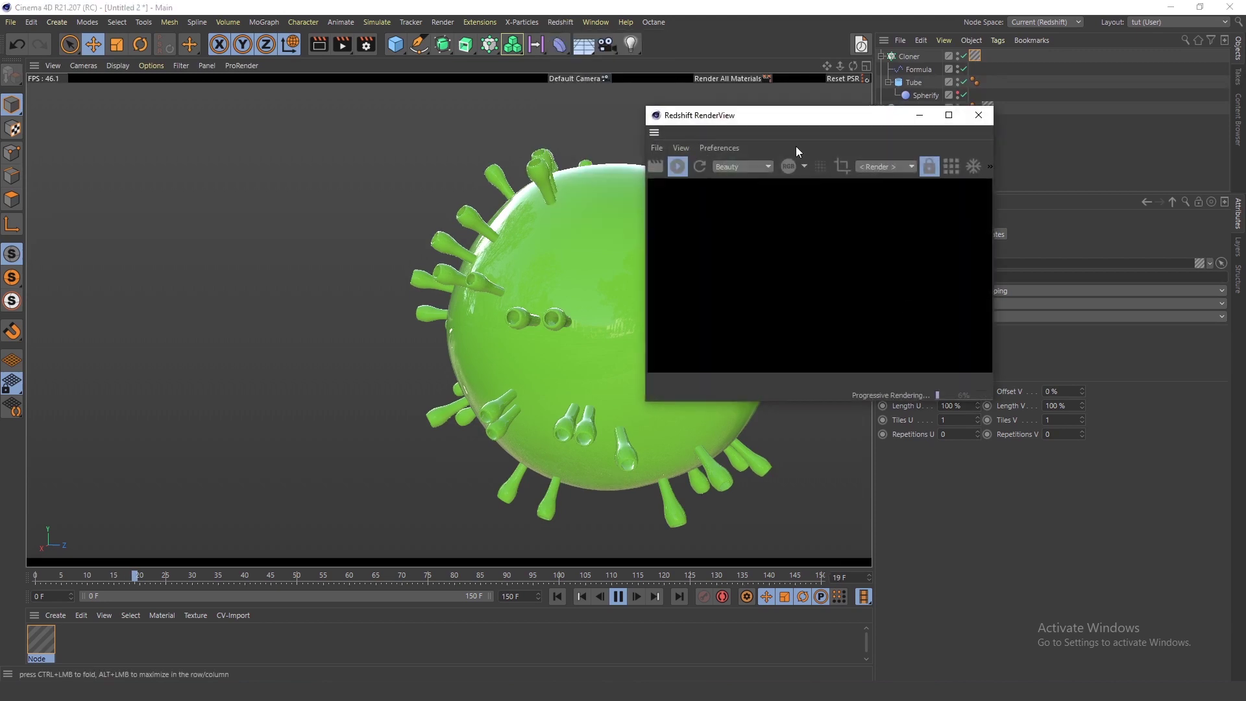
left_click_drag(815, 123, 203, 410)
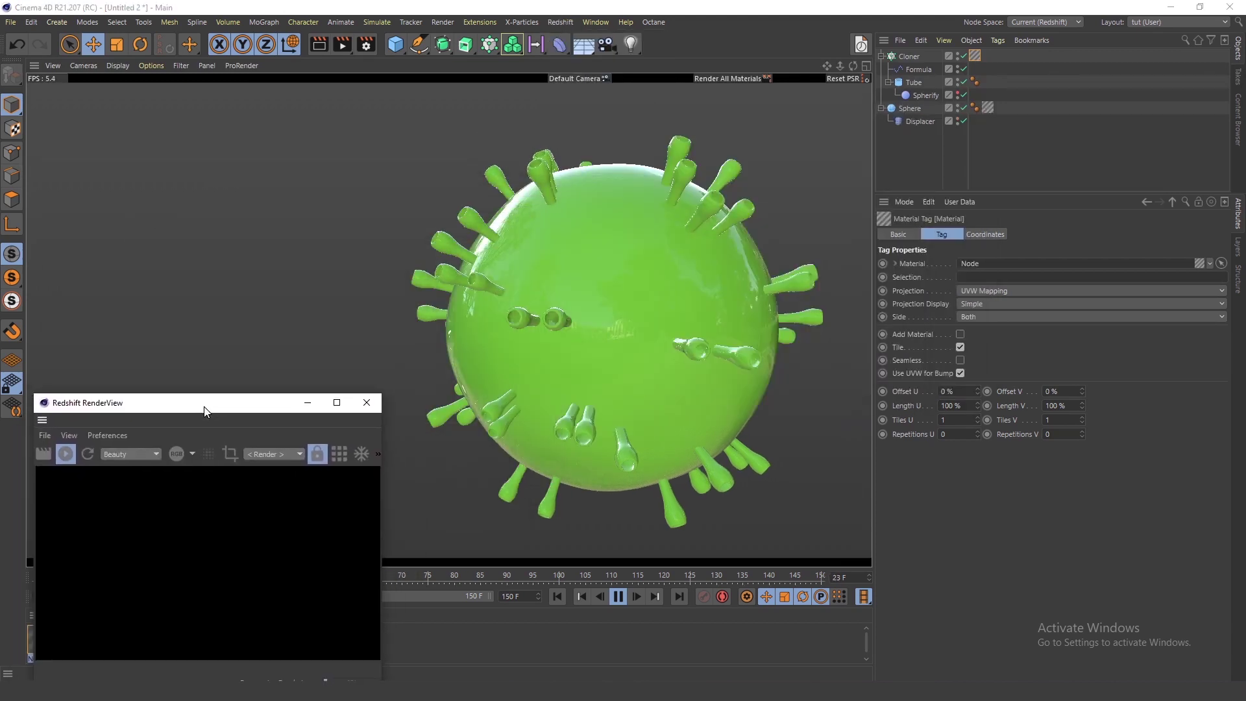
left_click(339, 232)
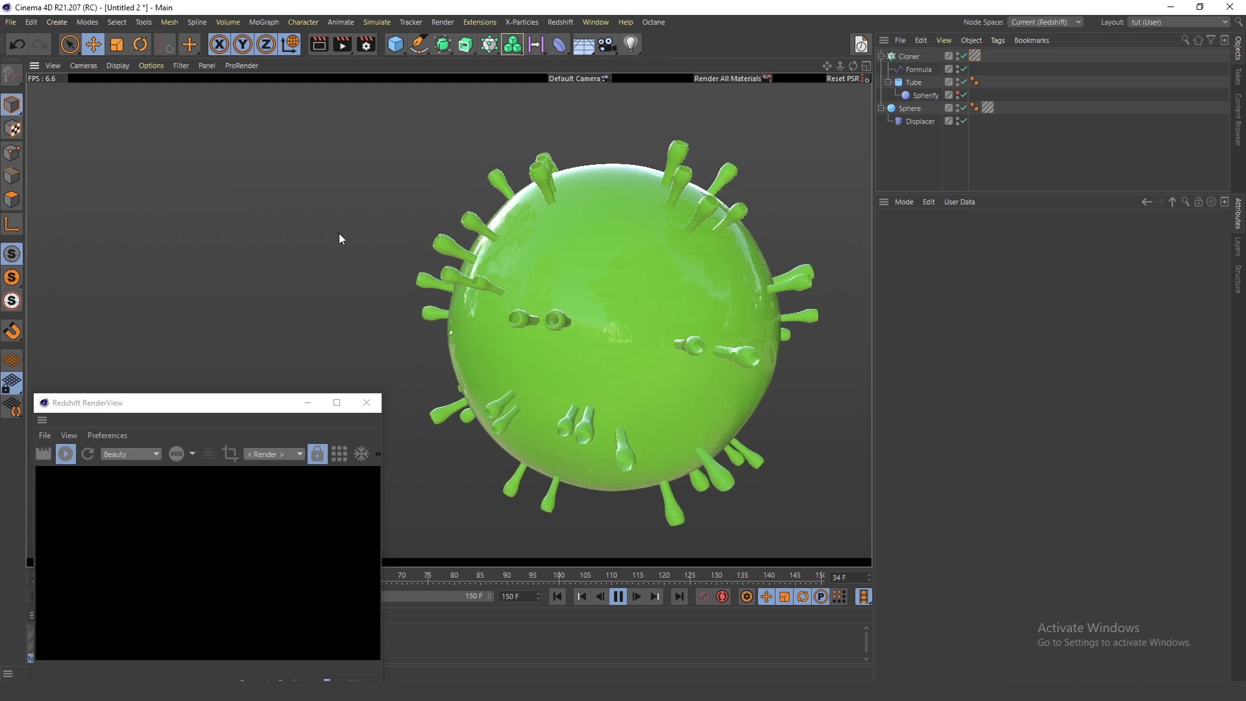
left_click_drag(144, 406, 163, 382)
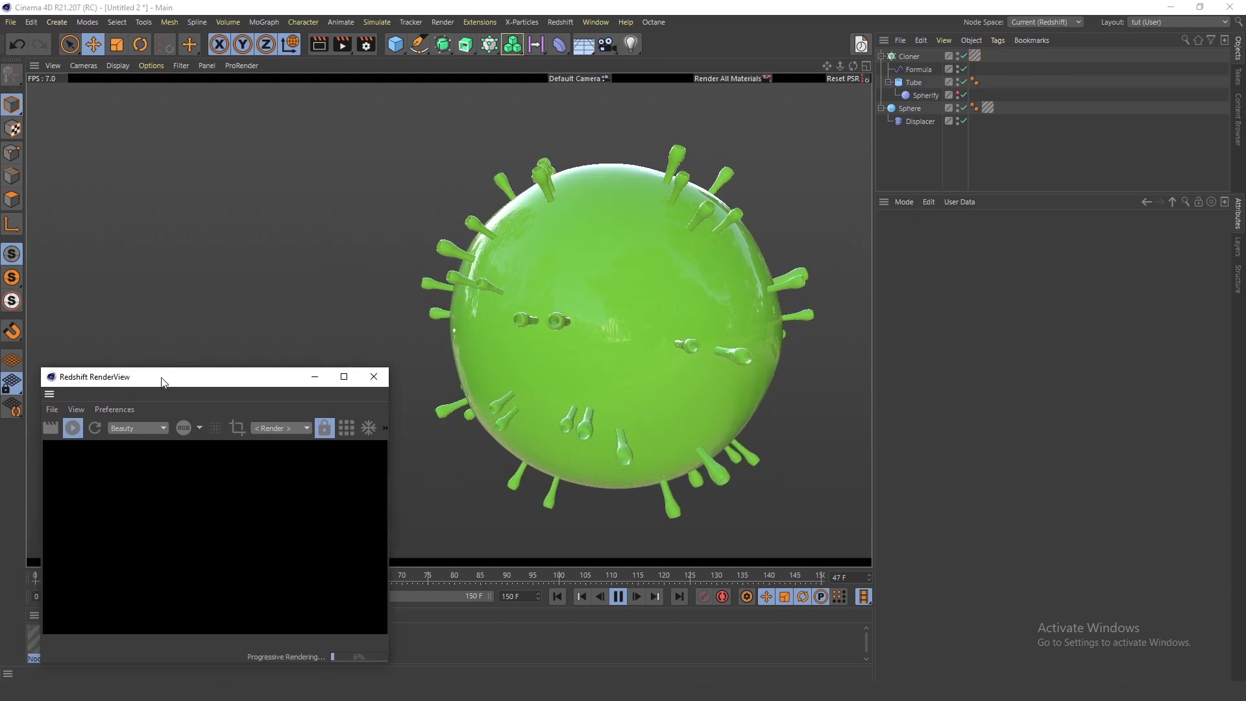
Search the commands for an area light and add a Redshift Area Light to the scene.
key("shift+c")
type("are")
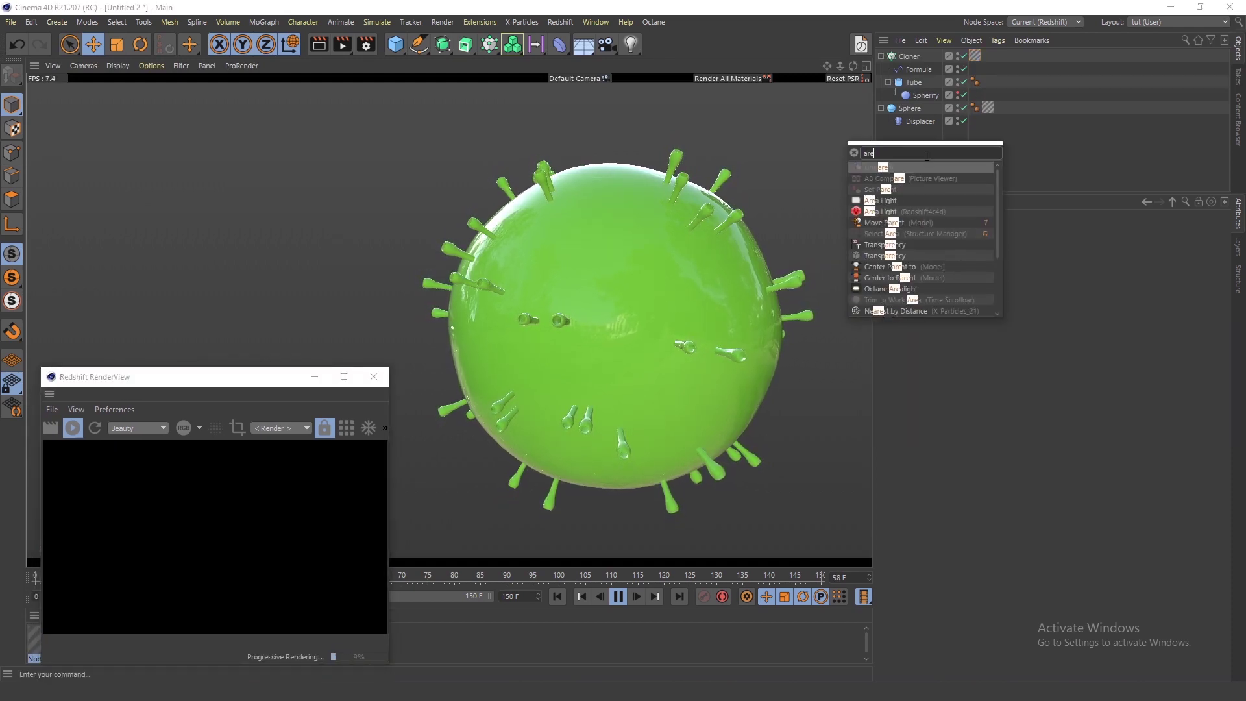
type("a")
left_click(908, 178)
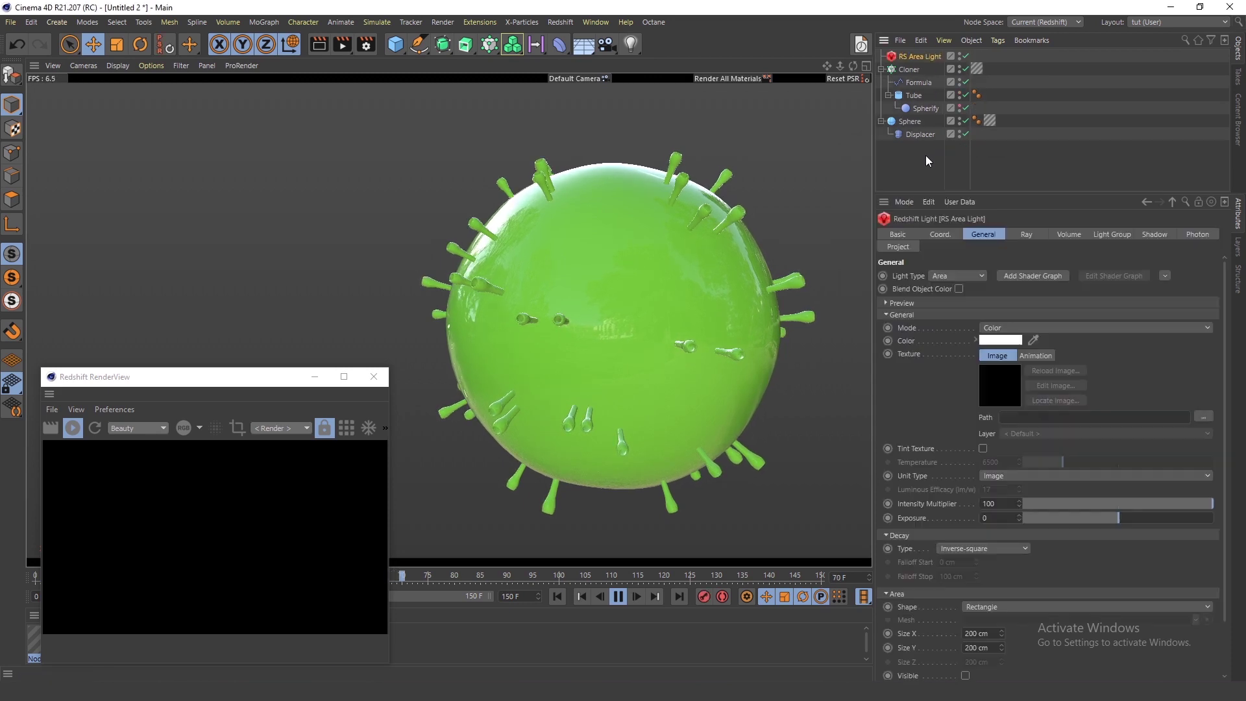
Move the area light well out to one side of the sphere, stop the playback, and adjust the light's angle and distance.
left_click_drag(688, 341, 174, 316)
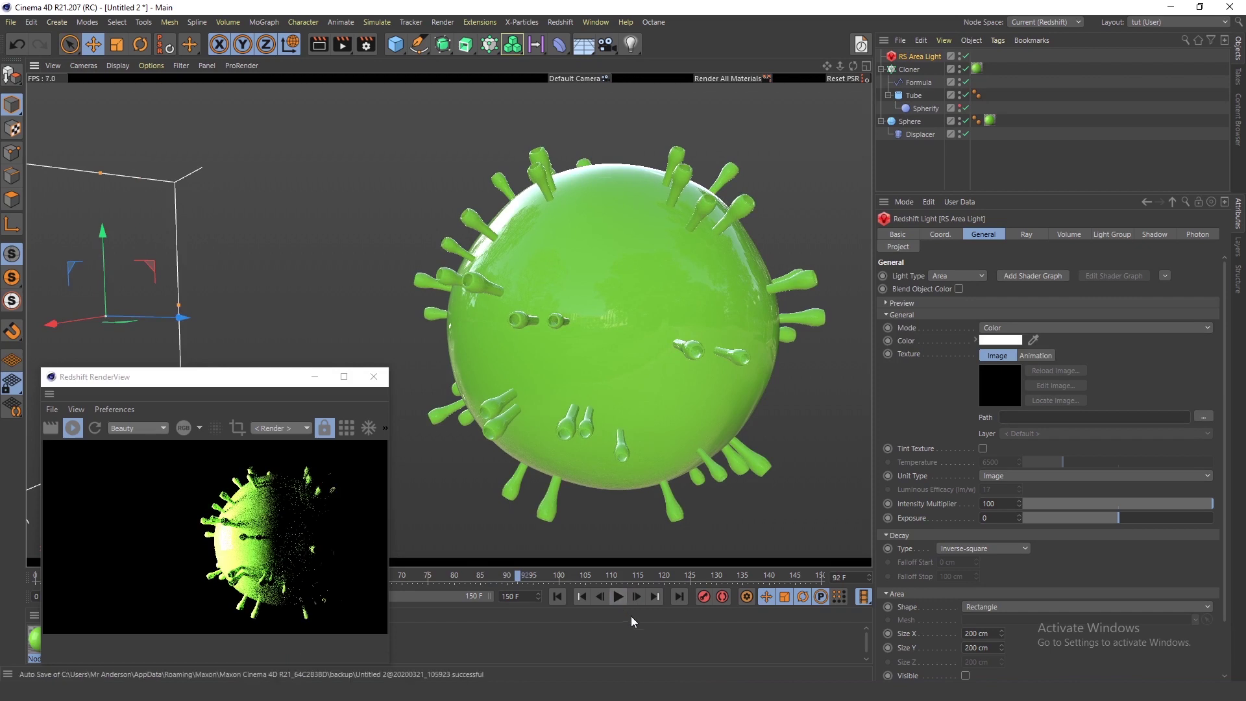
left_click(618, 595)
left_click_drag(183, 317, 128, 303)
key("r")
key("e")
left_click_drag(94, 250, 107, 237)
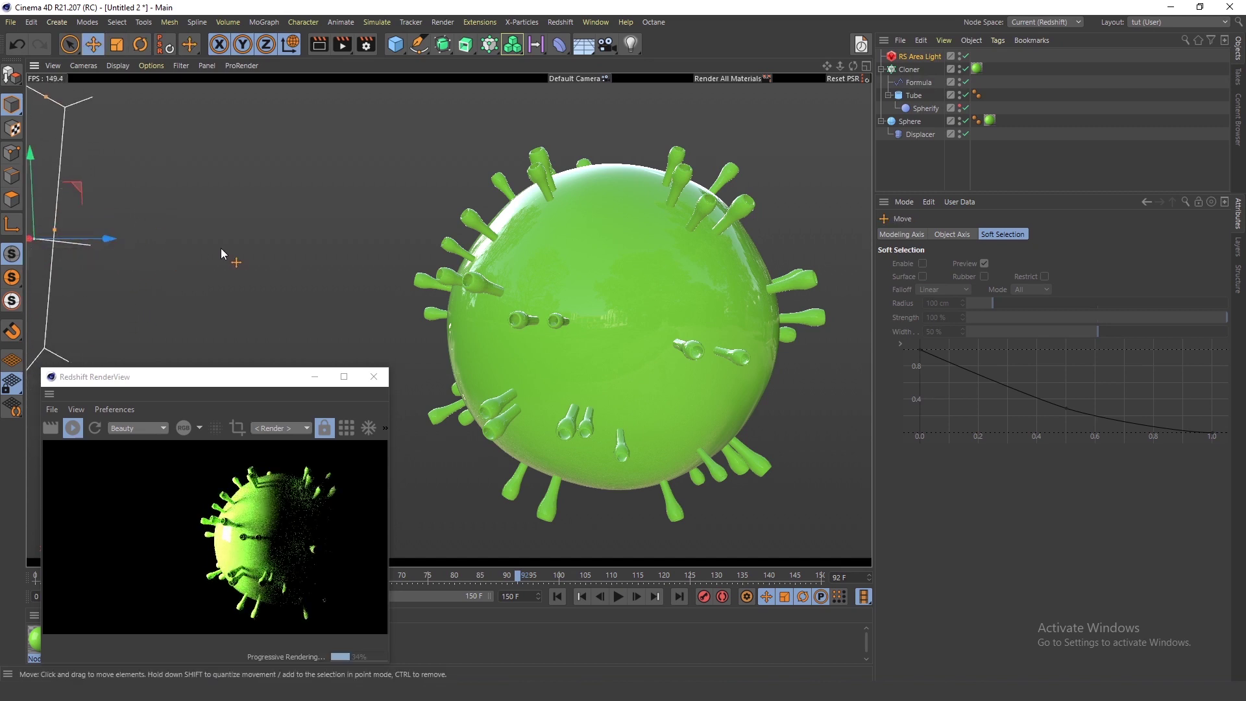
Add a Redshift Environment object to the scene and nudge the render window into place.
key("shift+c")
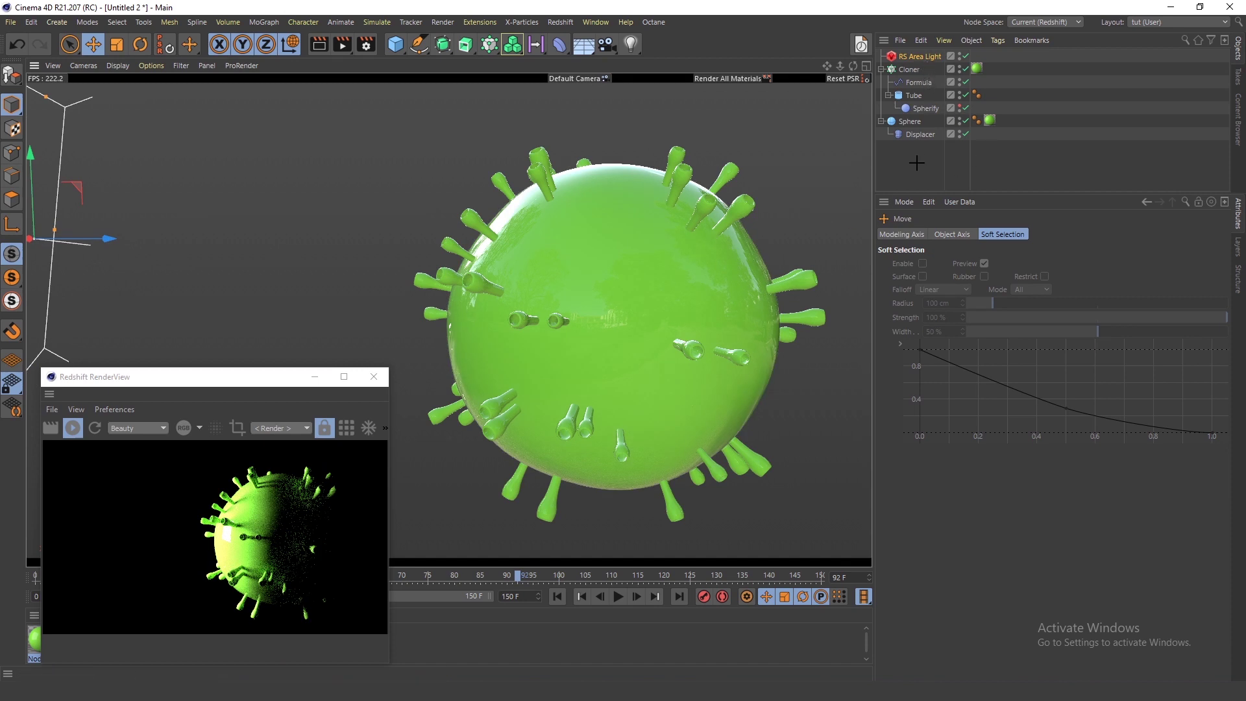
type("red evn")
key("BackSpace")
key("BackSpace")
type("nv")
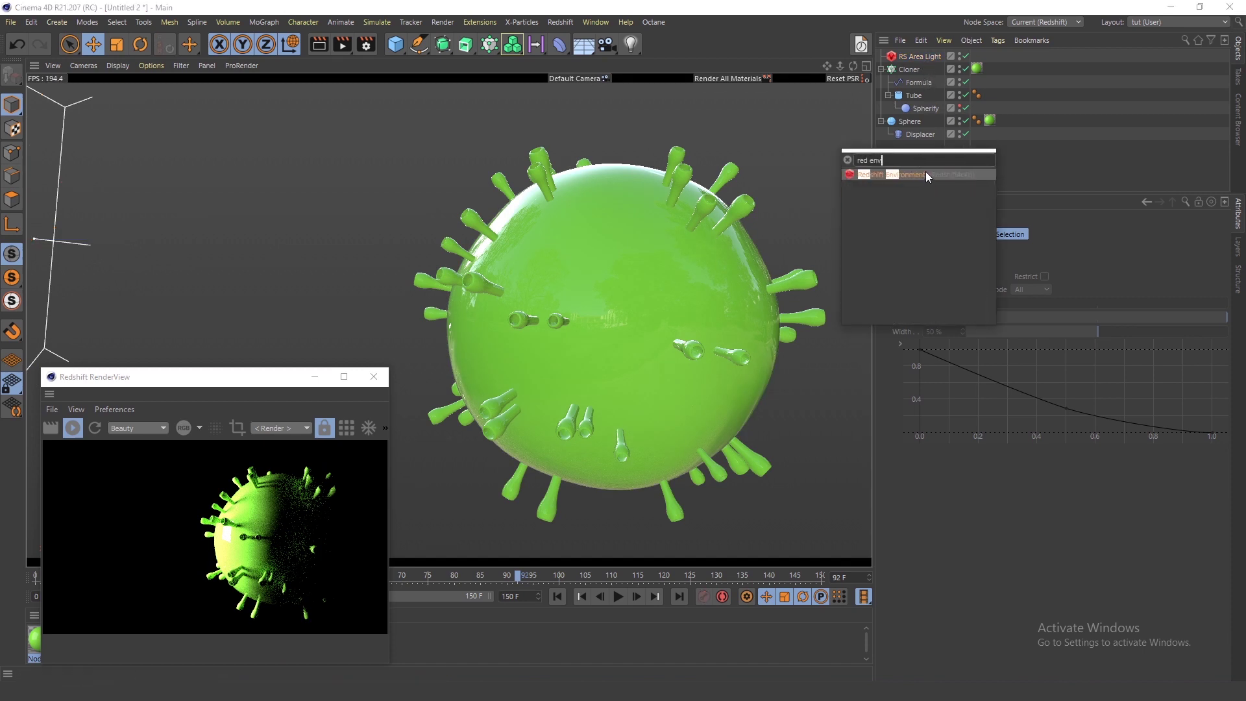
left_click(924, 175)
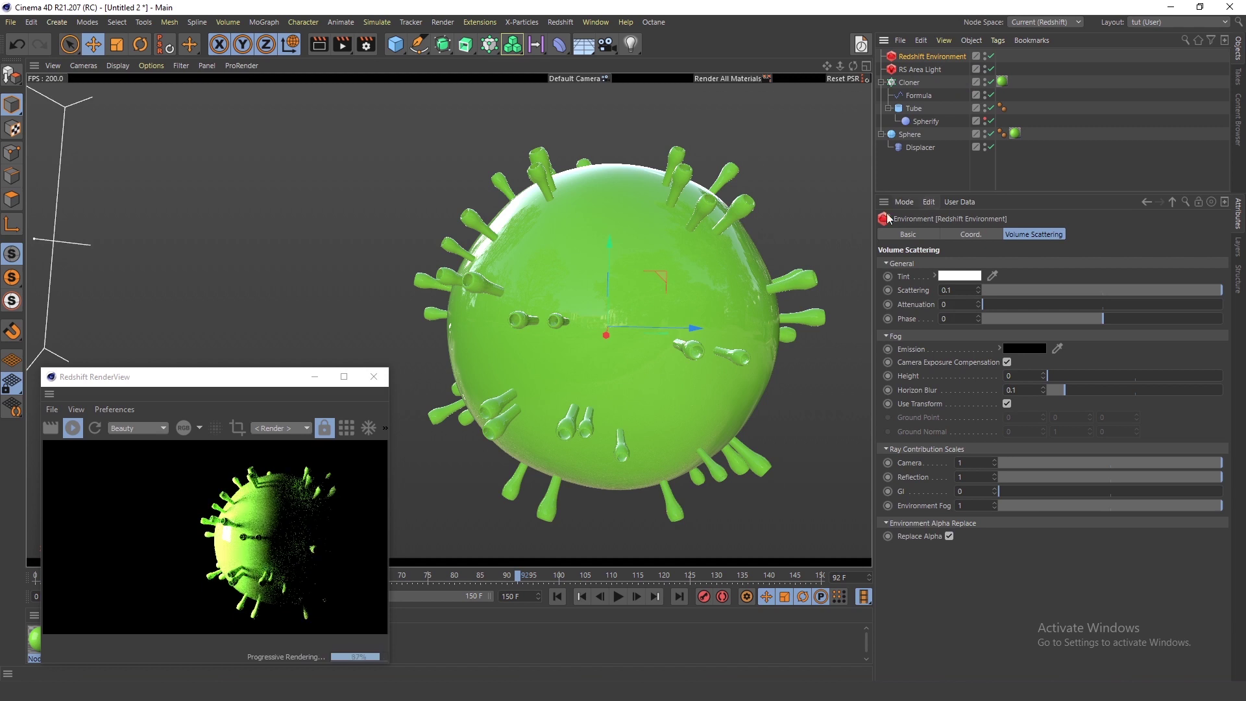
left_click_drag(241, 376, 239, 386)
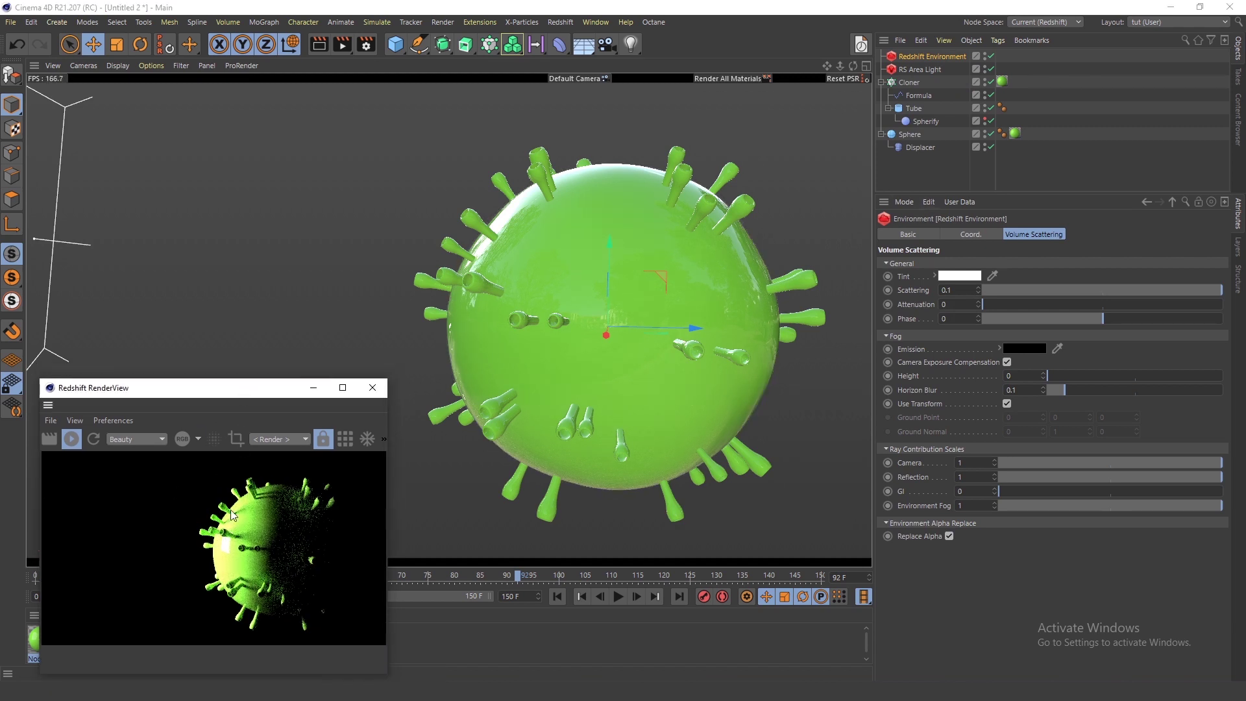
Set the RS Area Light's volume contribution scale to 0.001.
left_click(929, 70)
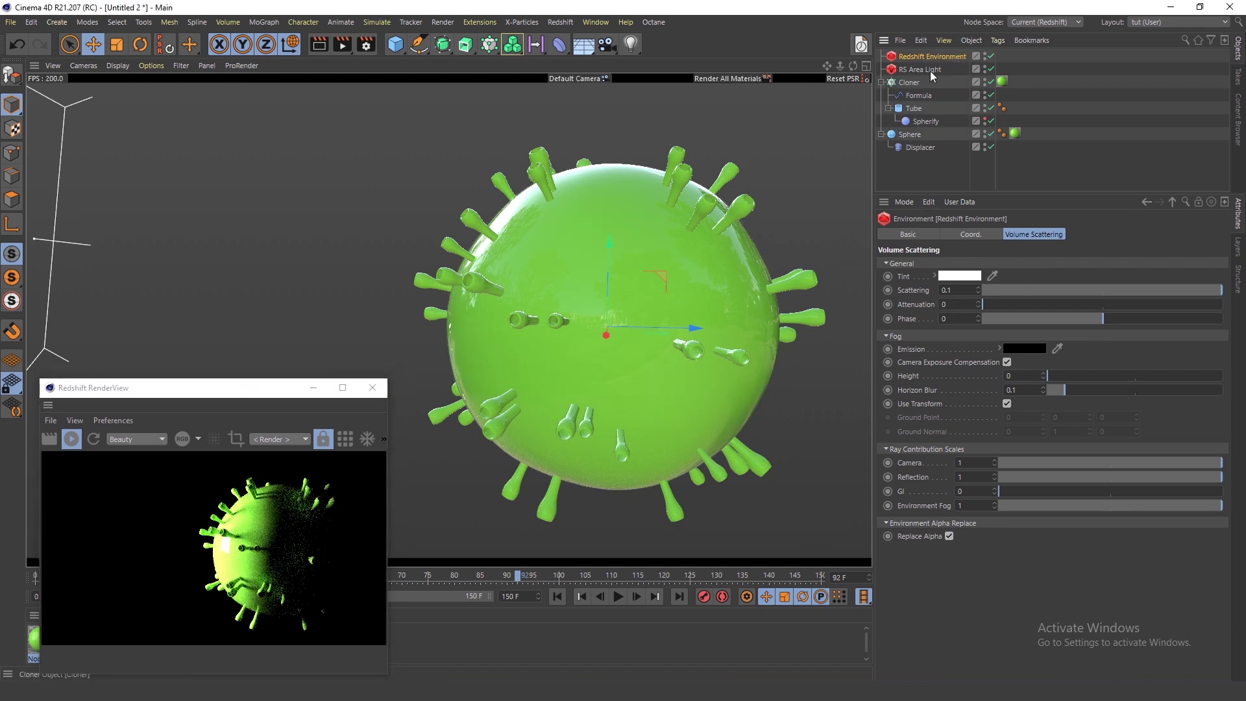
left_click(1054, 235)
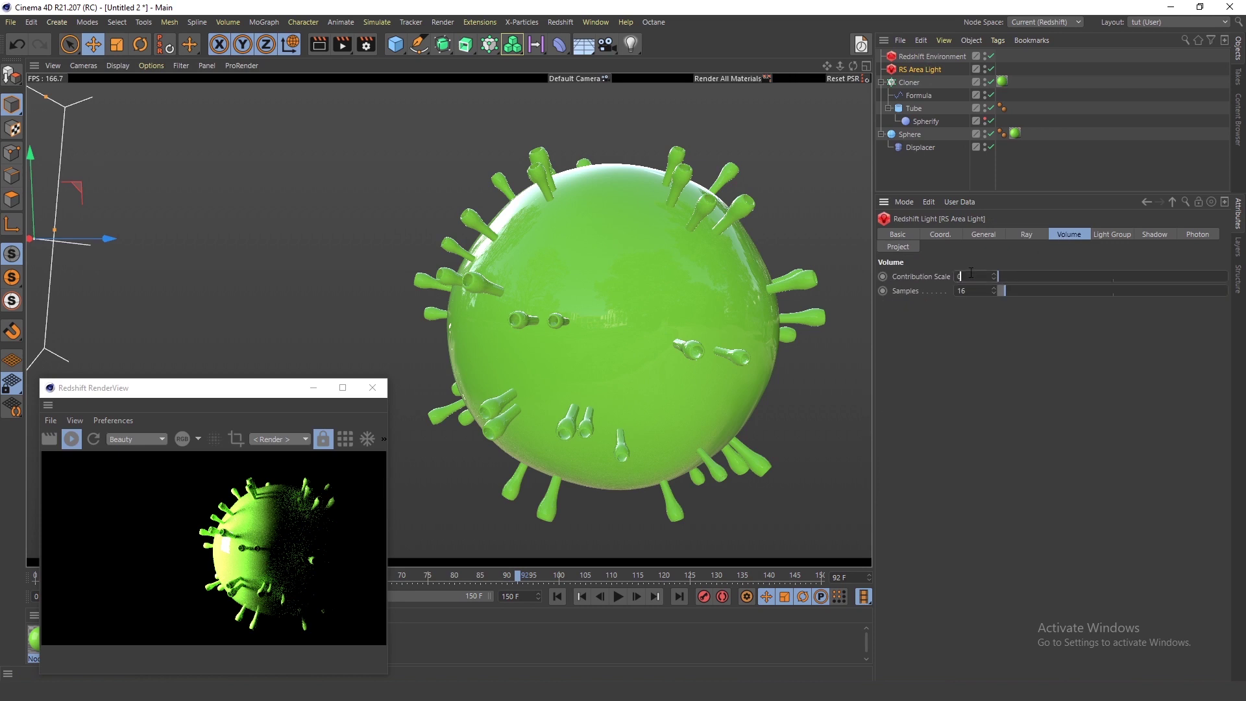
type(".001")
key("Return")
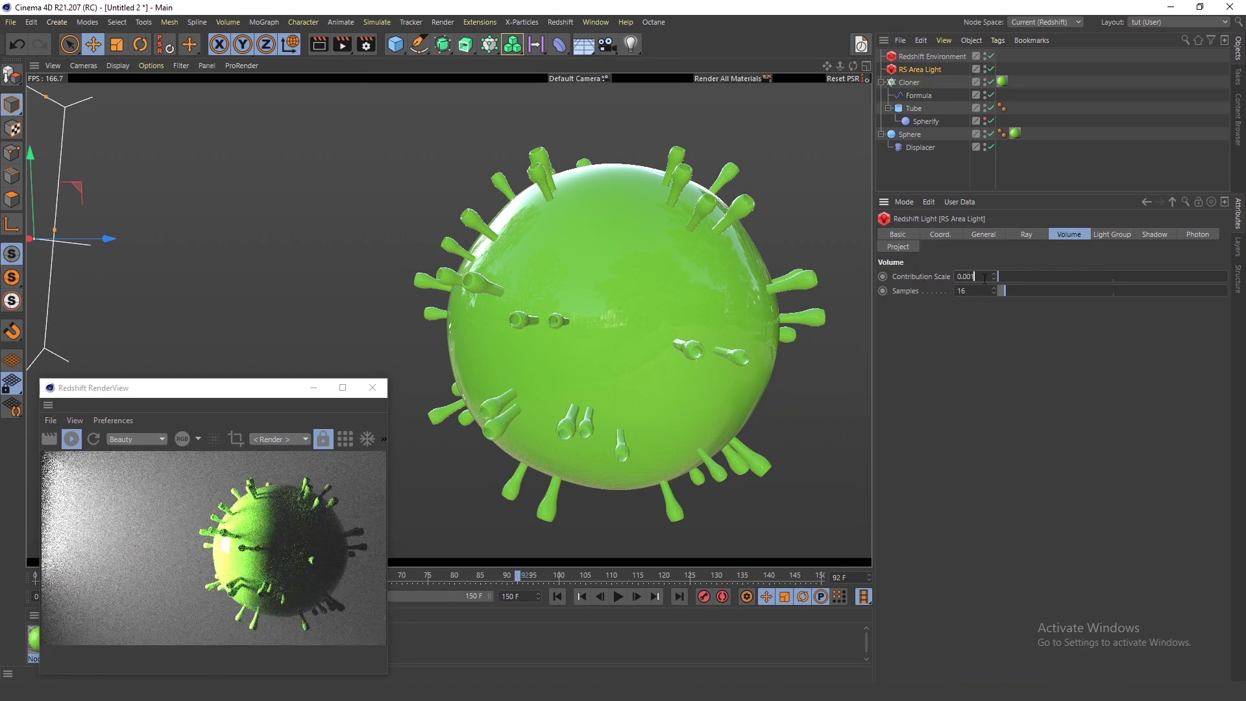
Confirm the 0.001 volume contribution and compare the render with the area light and the Redshift Environment each switched off and on.
key("Return")
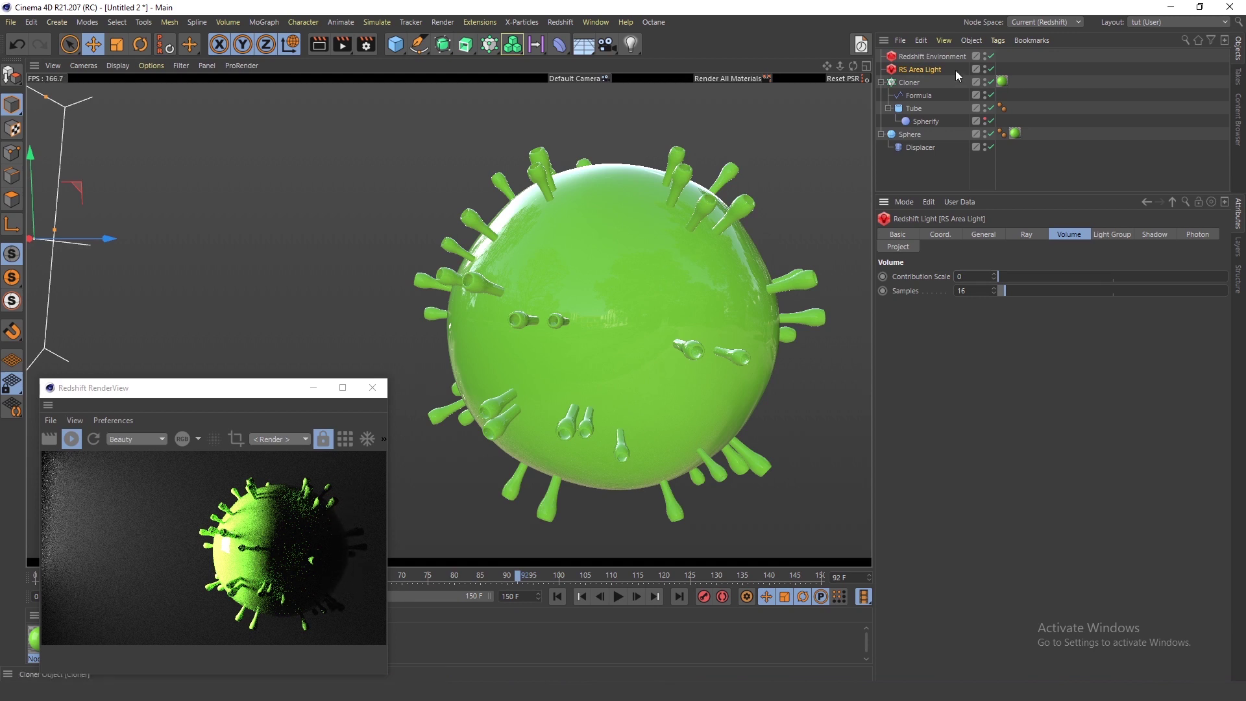
left_click(990, 69)
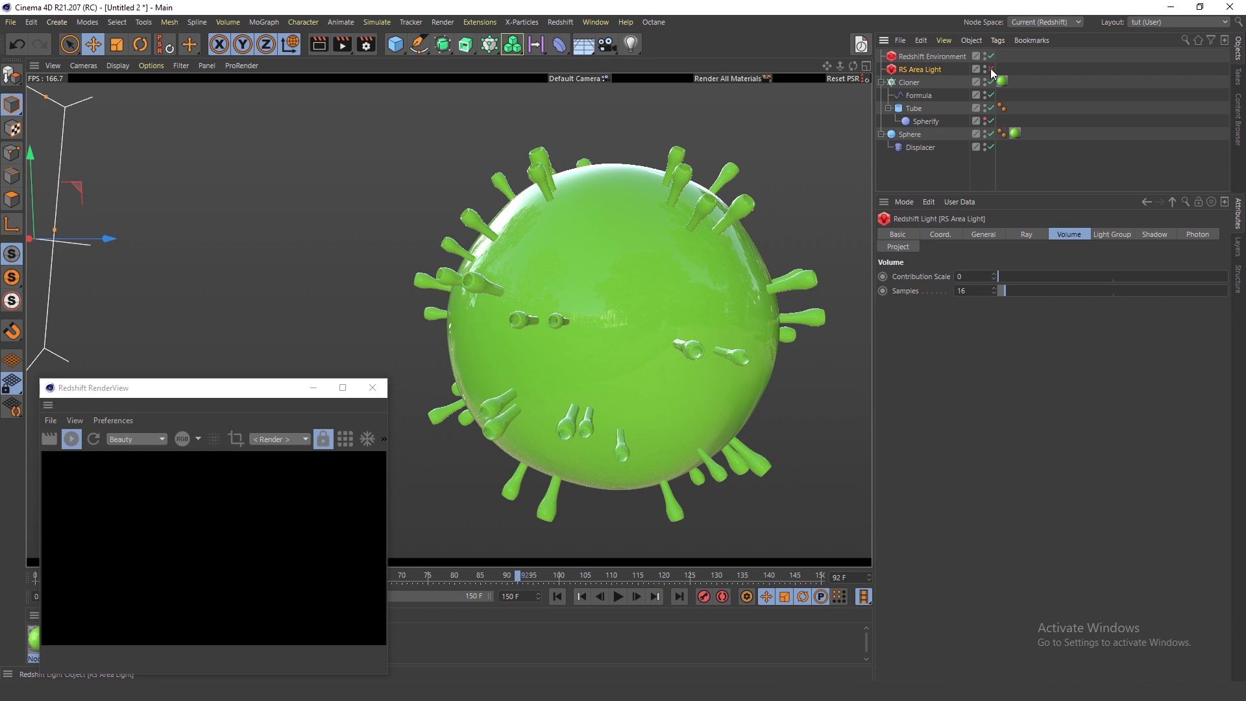
left_click(991, 56)
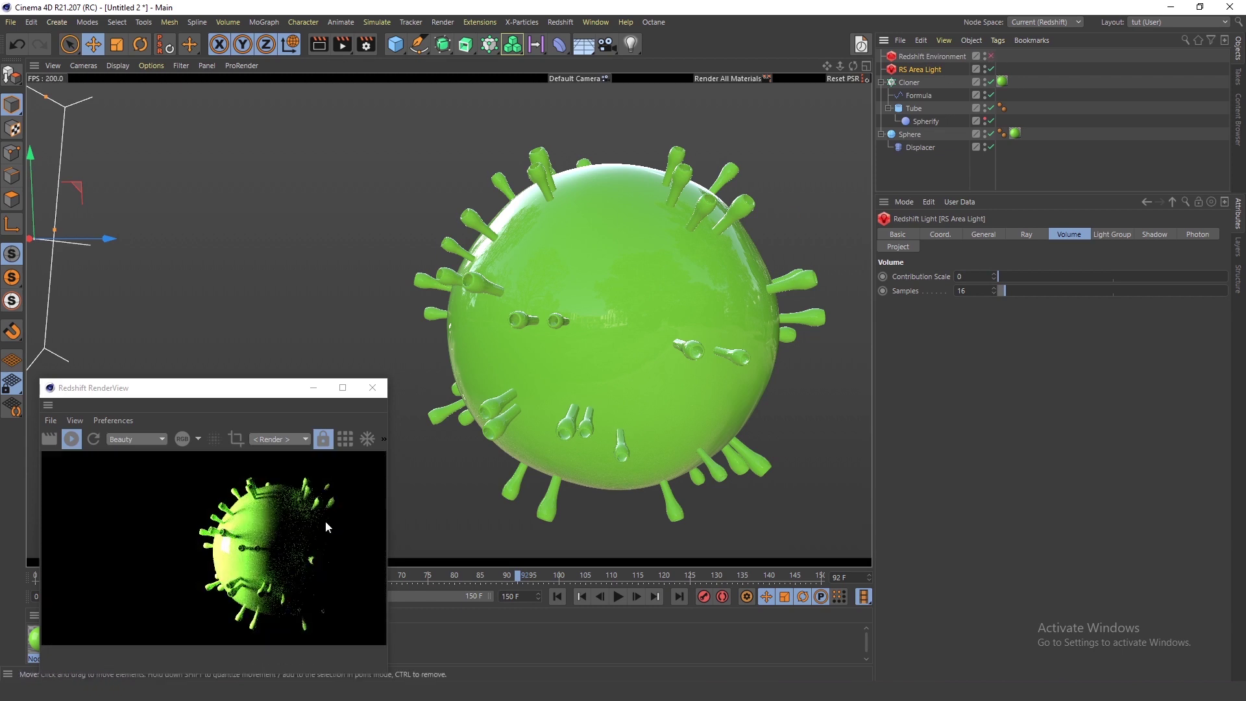
left_click(990, 56)
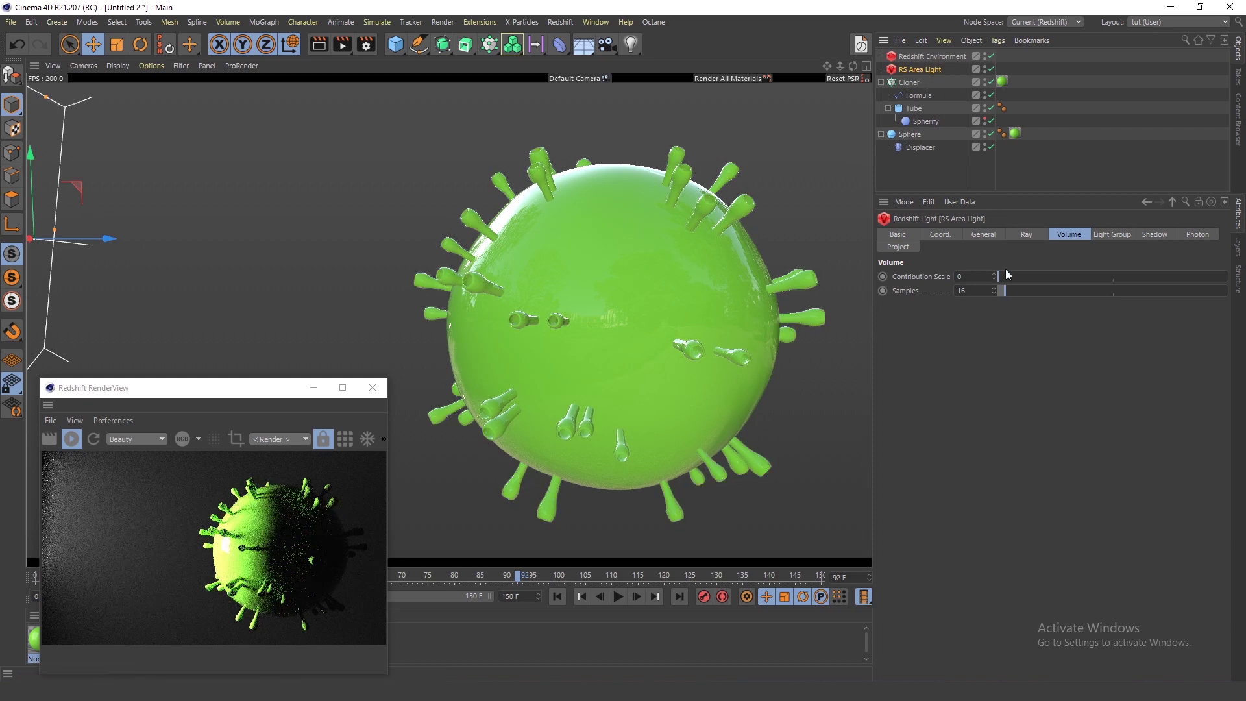
Set the area light's color to a light green with hue 107°, saturation 57% and value 100%.
left_click(983, 233)
left_click(1000, 339)
left_click_drag(993, 335, 1045, 371)
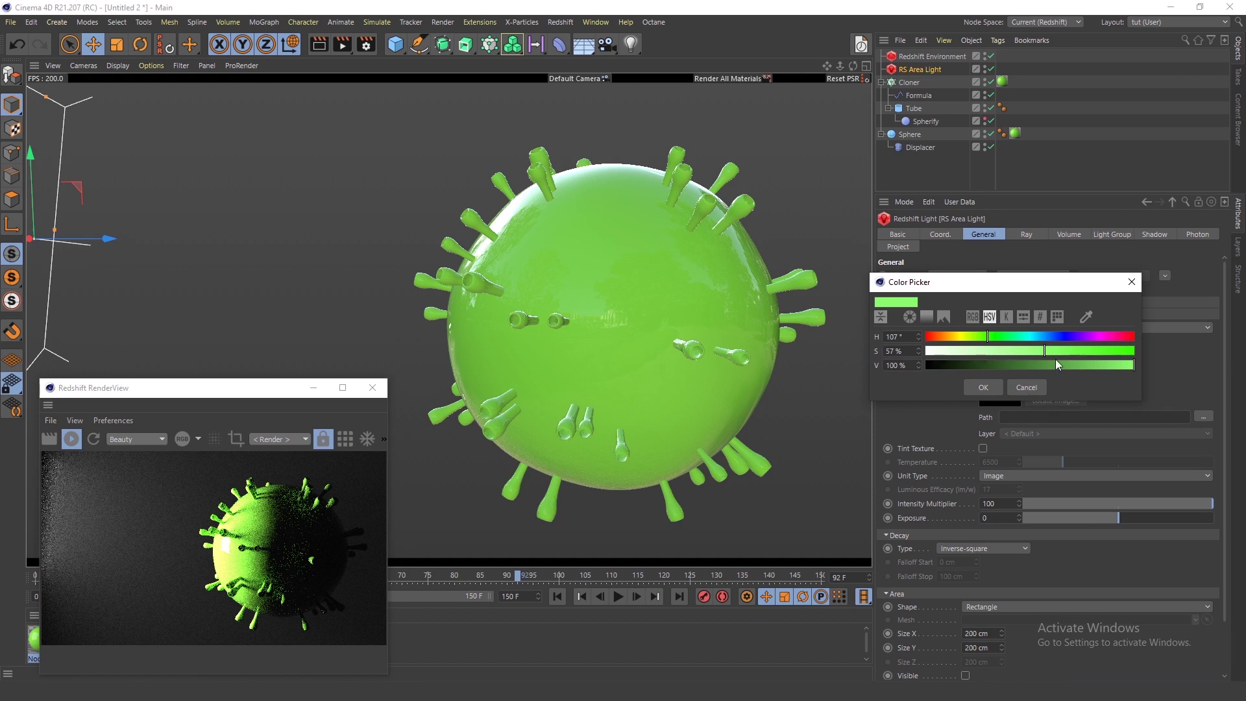
left_click(989, 386)
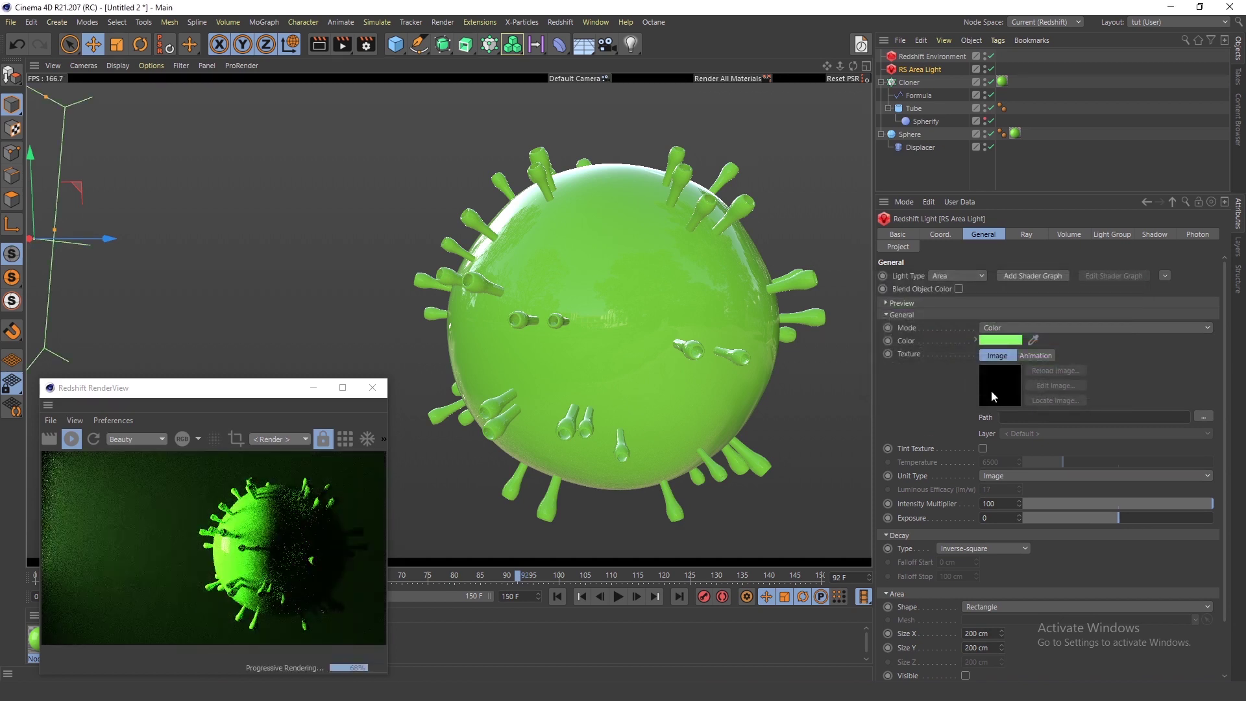
Try a much darker green for the area light's color.
left_click(1010, 339)
left_click(1004, 365)
left_click(1000, 388)
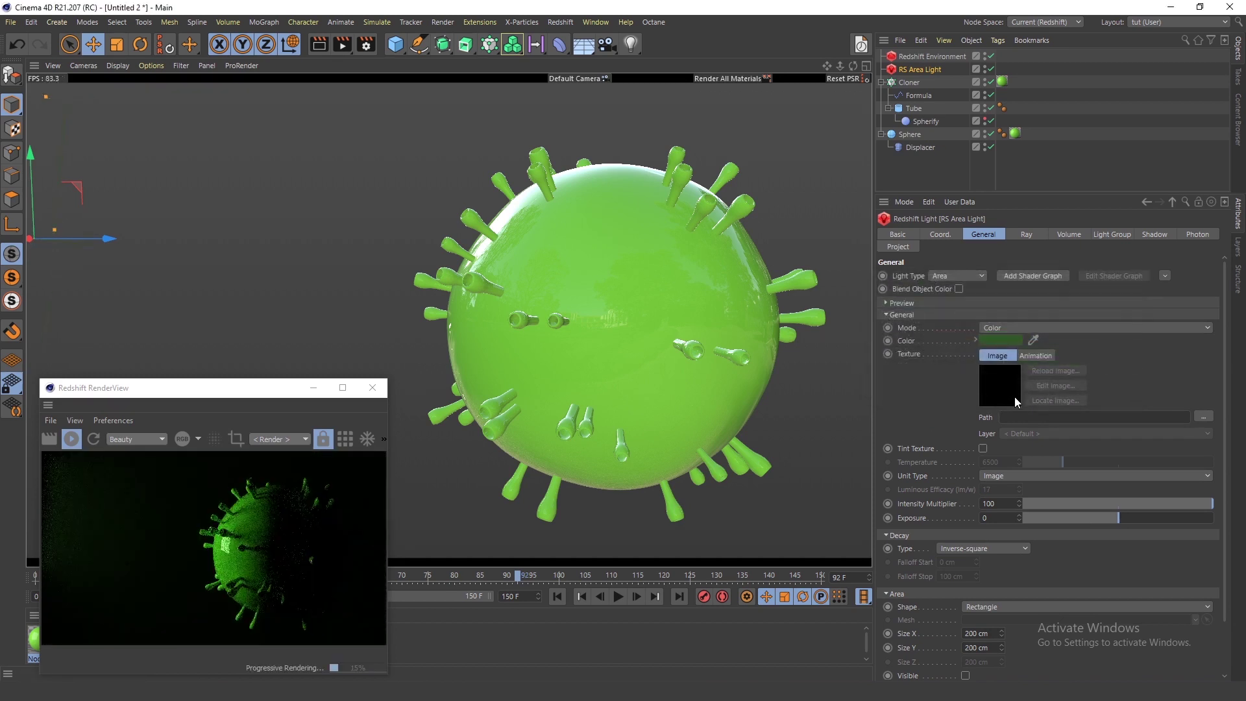
Raise the area light color's value to 99% and settle on a slightly paler green.
left_click(1015, 339)
left_click_drag(1100, 367, 1149, 367)
left_click(994, 367)
left_click(1143, 366)
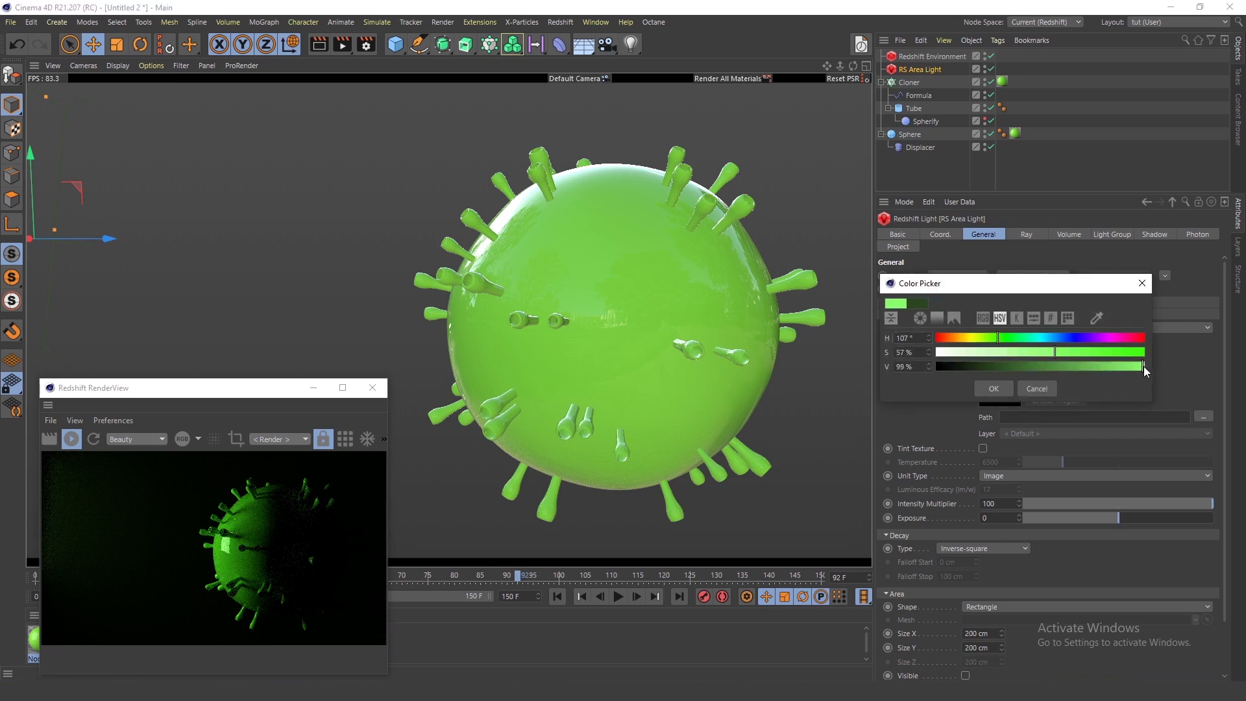
left_click(1004, 390)
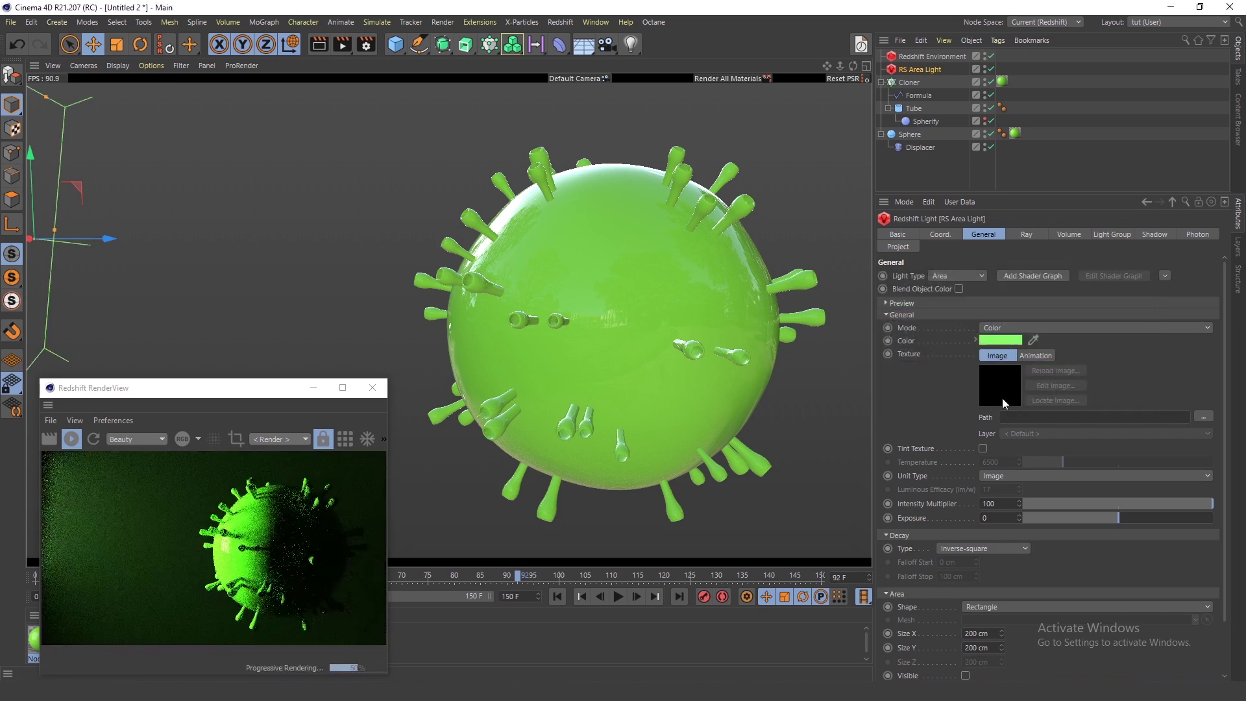
left_click(1001, 340)
left_click(985, 387)
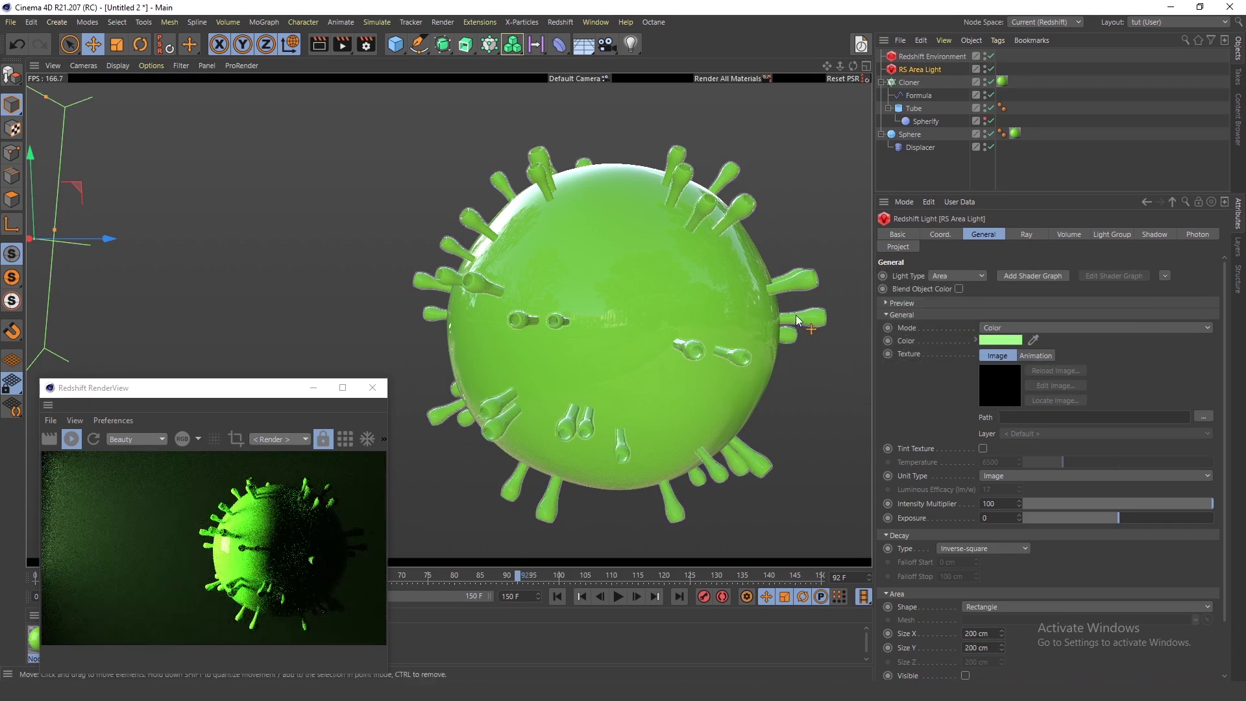
Minimize the render view and duplicate the green node material while the animation plays.
left_click(928, 180)
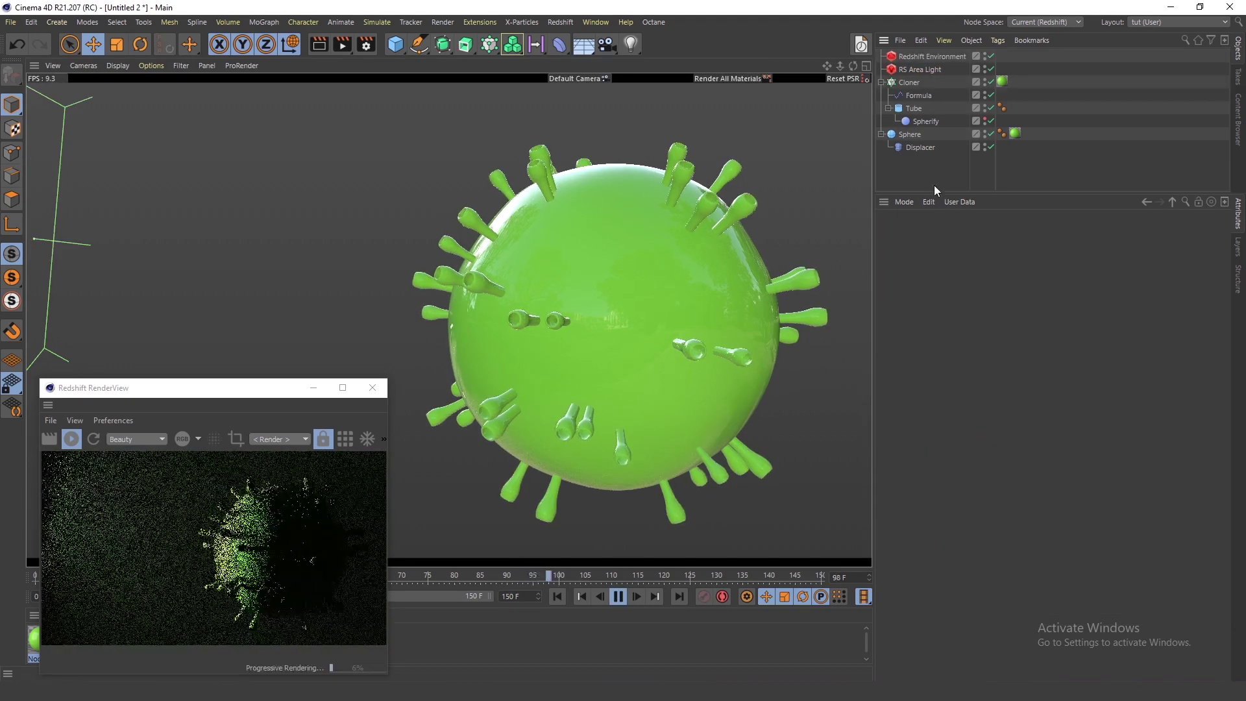
left_click(314, 387)
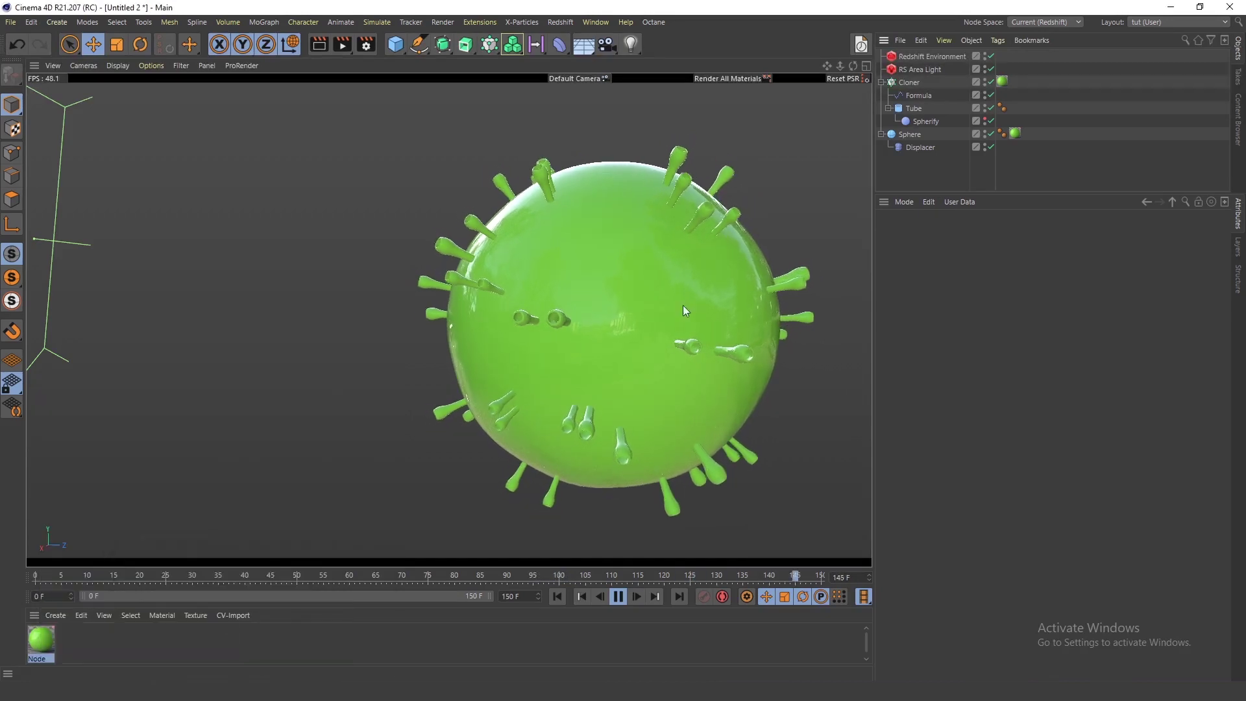
double_click(92, 641)
key("Delete")
left_click_drag(45, 641, 97, 645, "ctrl")
left_click(98, 644)
left_click(74, 641)
Darken the green diffuse color of the duplicated material.
left_click(975, 412)
left_click(824, 249)
left_click(1102, 353)
left_click(822, 249)
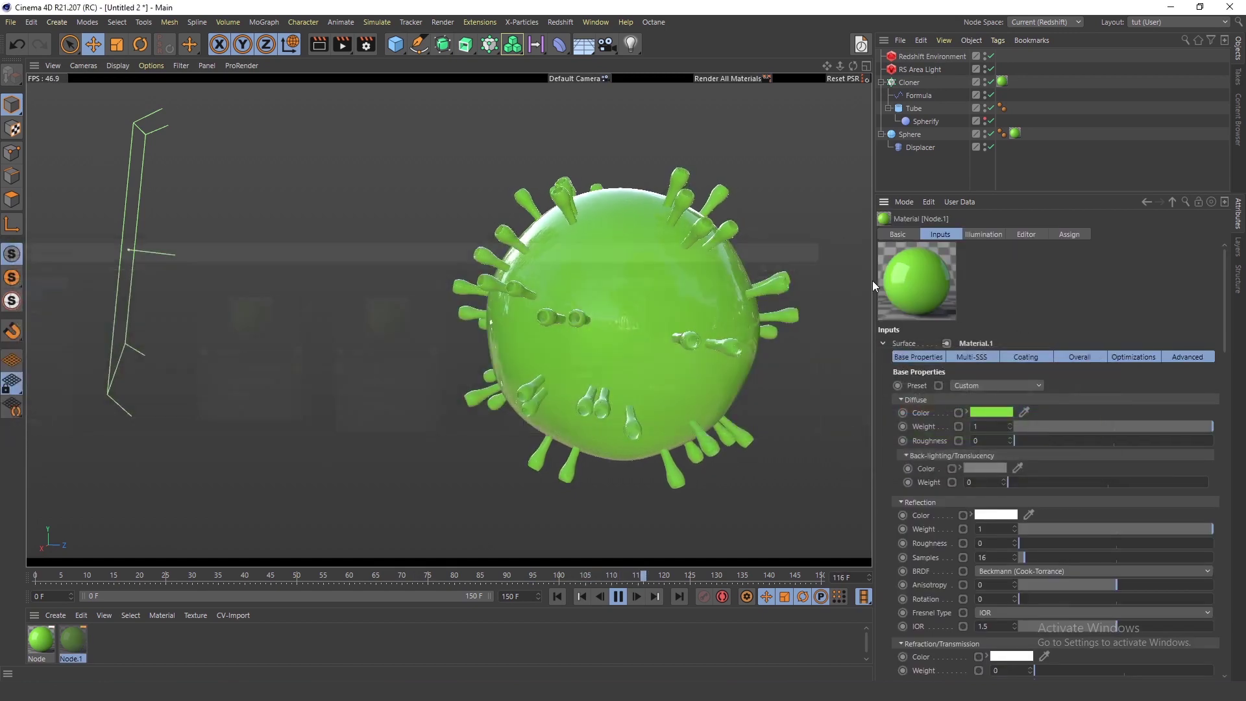
left_click(995, 412)
left_click_drag(1072, 434, 1031, 433)
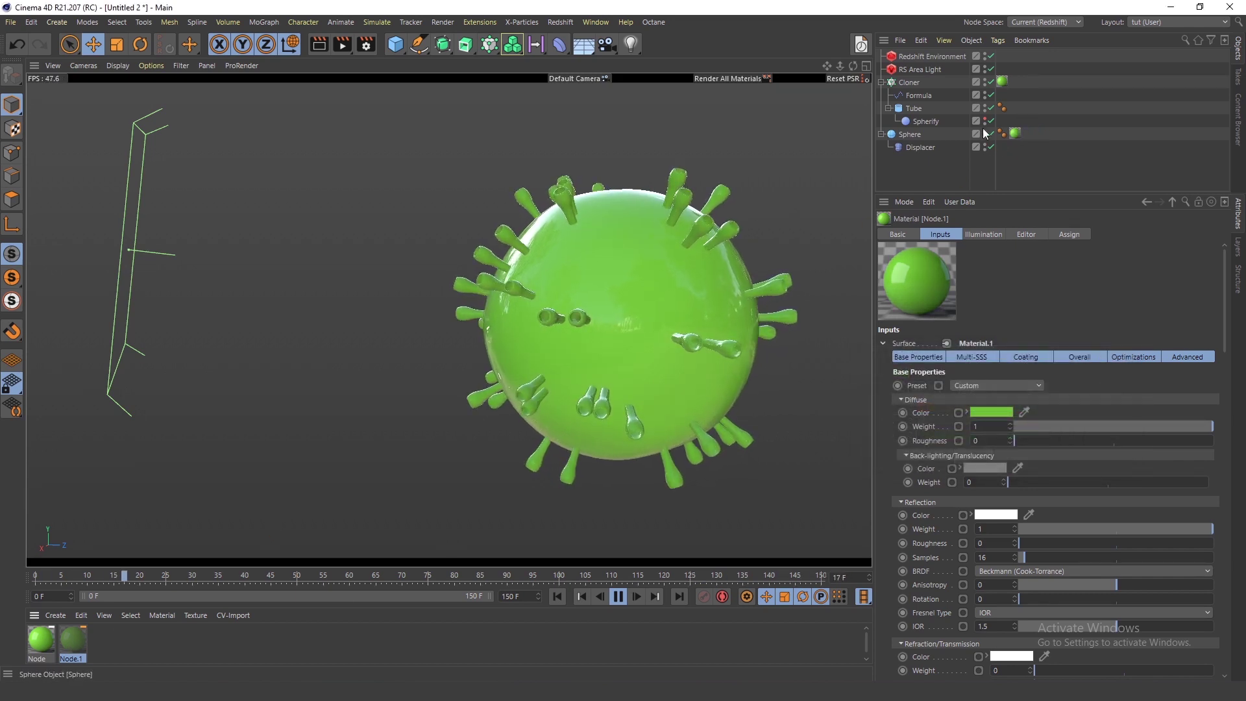
left_click(990, 413)
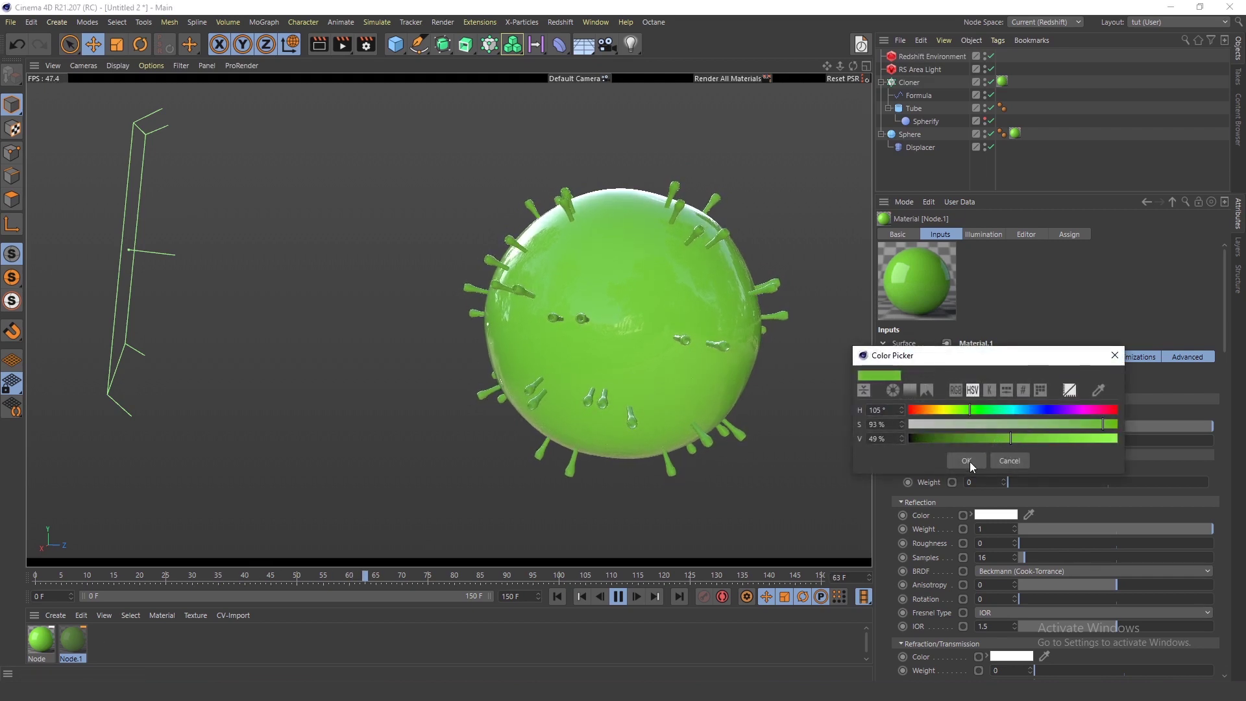
left_click(969, 460)
Darken the duplicate's diffuse green a little further, assign the material to the Cloner and stop the playback.
left_click(990, 413)
left_click_drag(998, 436, 987, 439)
left_click(986, 461)
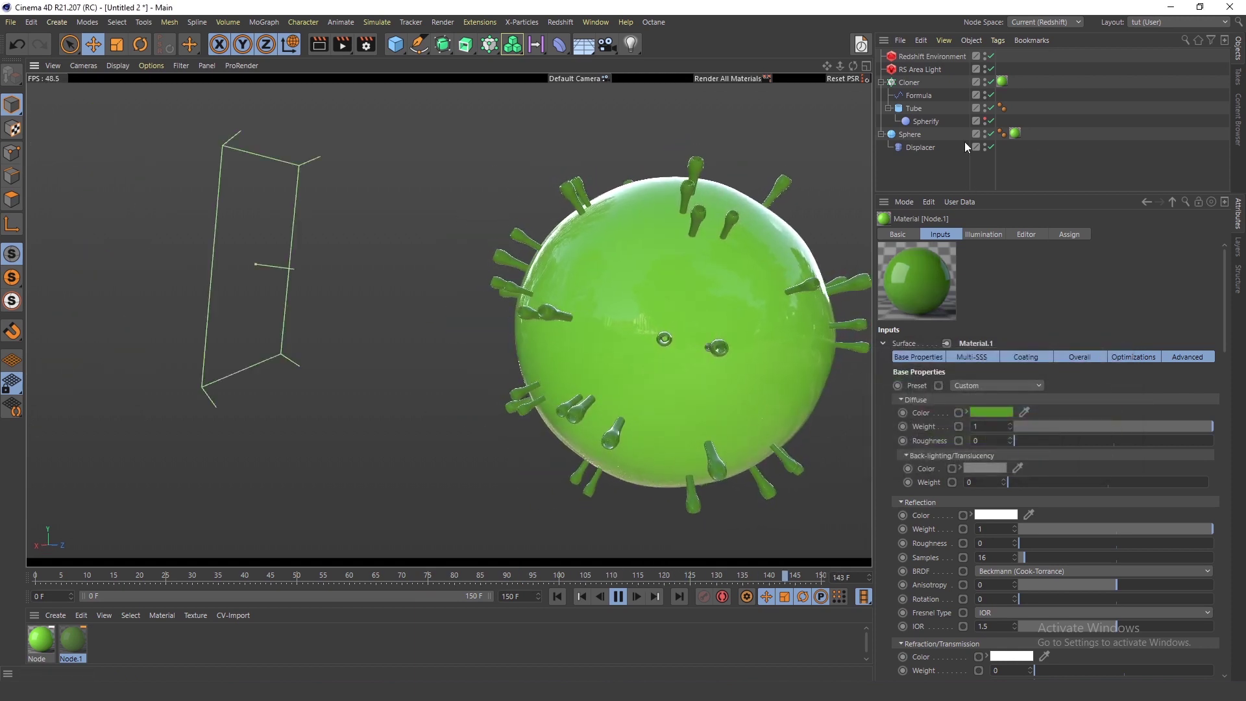
key("F8")
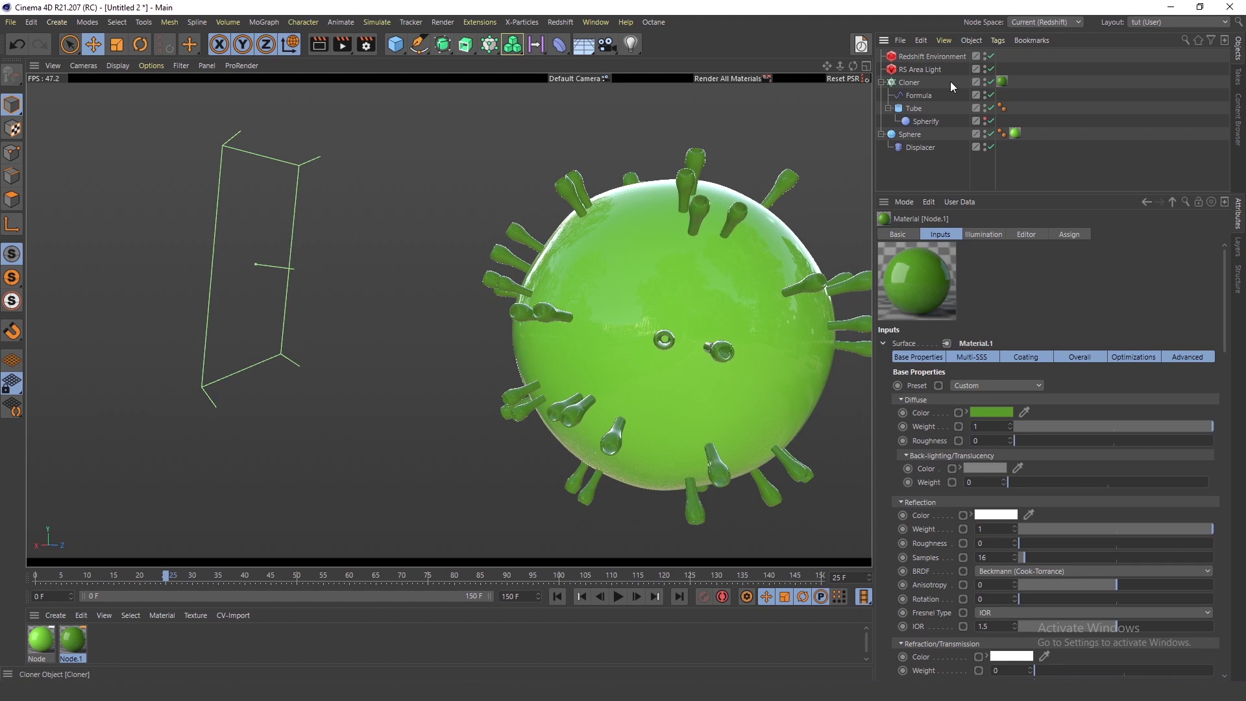
Try to place the Cloner and the Sphere together under a Volume Builder and undo the attempt.
left_click(881, 83)
left_click(881, 96)
left_click_drag(921, 109, 908, 84)
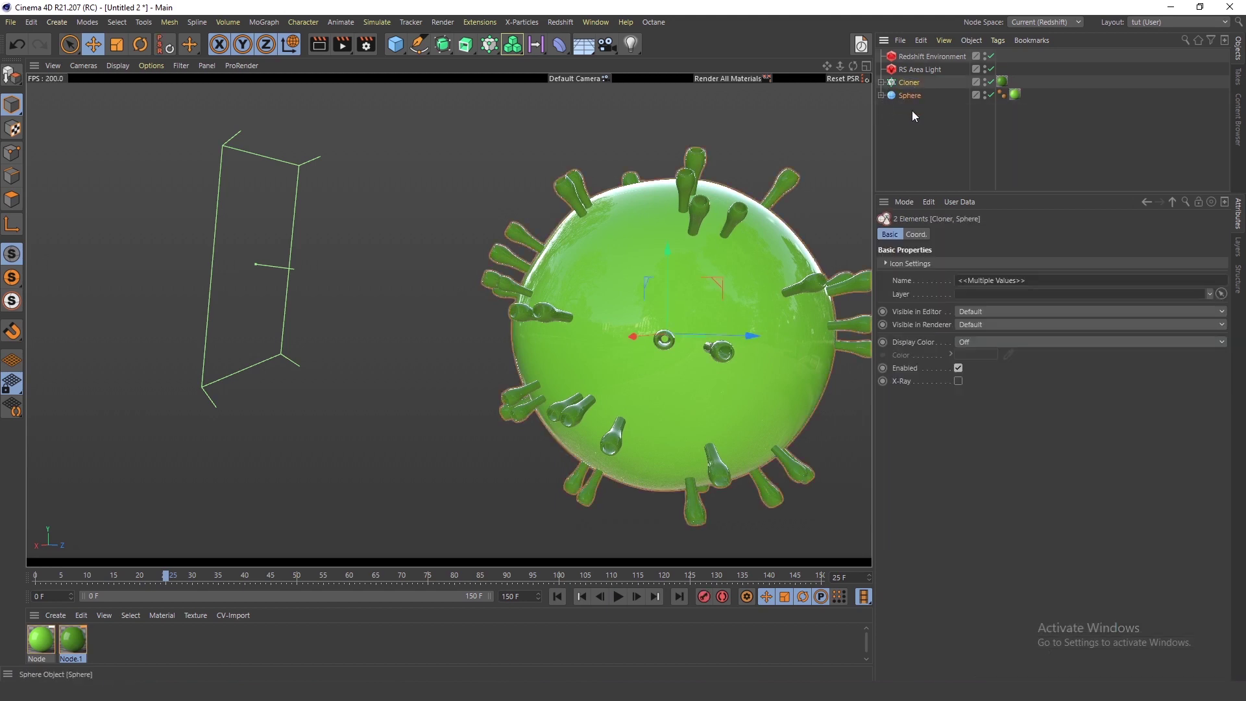
left_click(512, 45, "alt")
left_click(950, 157)
key("ctrl+z")
key("ctrl+z")
Add a Volume Builder as parent of the Cloner and move the Sphere into it as well.
left_click(951, 157)
left_click(915, 82)
left_click(518, 52, "alt")
left_click(949, 143)
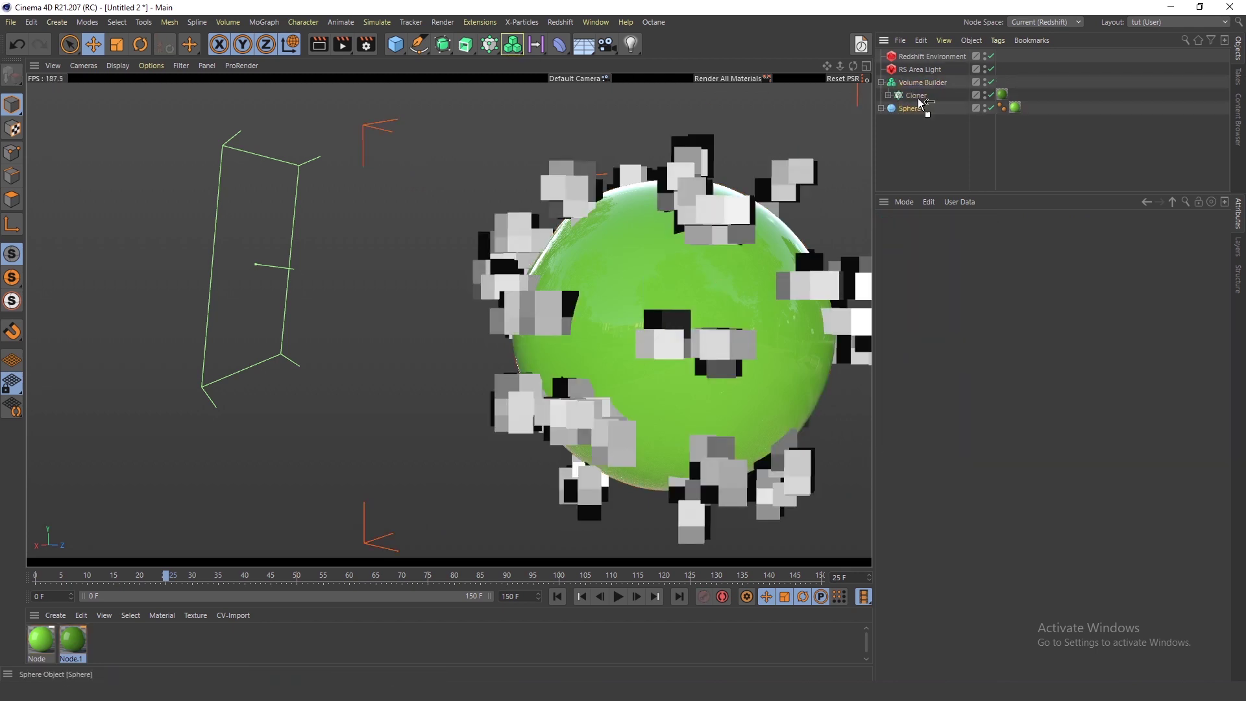
left_click_drag(917, 109, 921, 84)
Add a Volume Mesher as parent of the Volume Builder.
left_click(925, 81)
left_click_drag(511, 44, 575, 86)
left_click(944, 150)
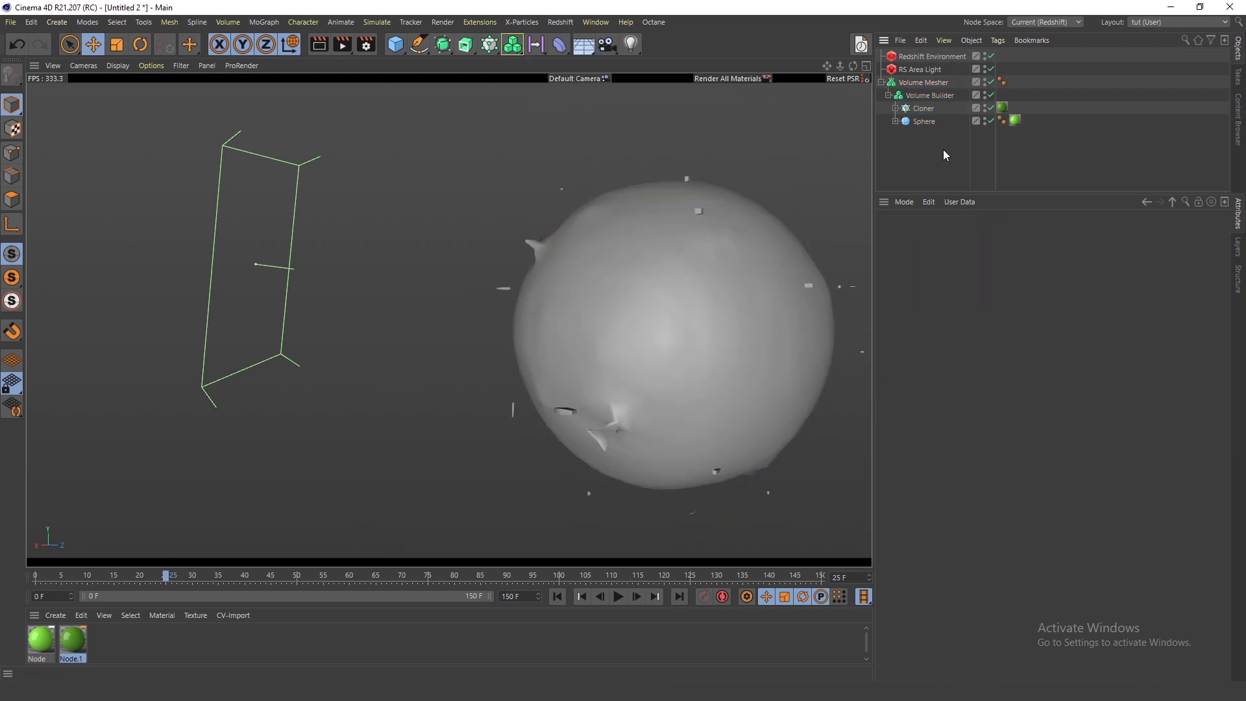
Set the Volume Builder's voxel size to 1 cm and examine where the stalks join the sphere.
left_click(941, 85)
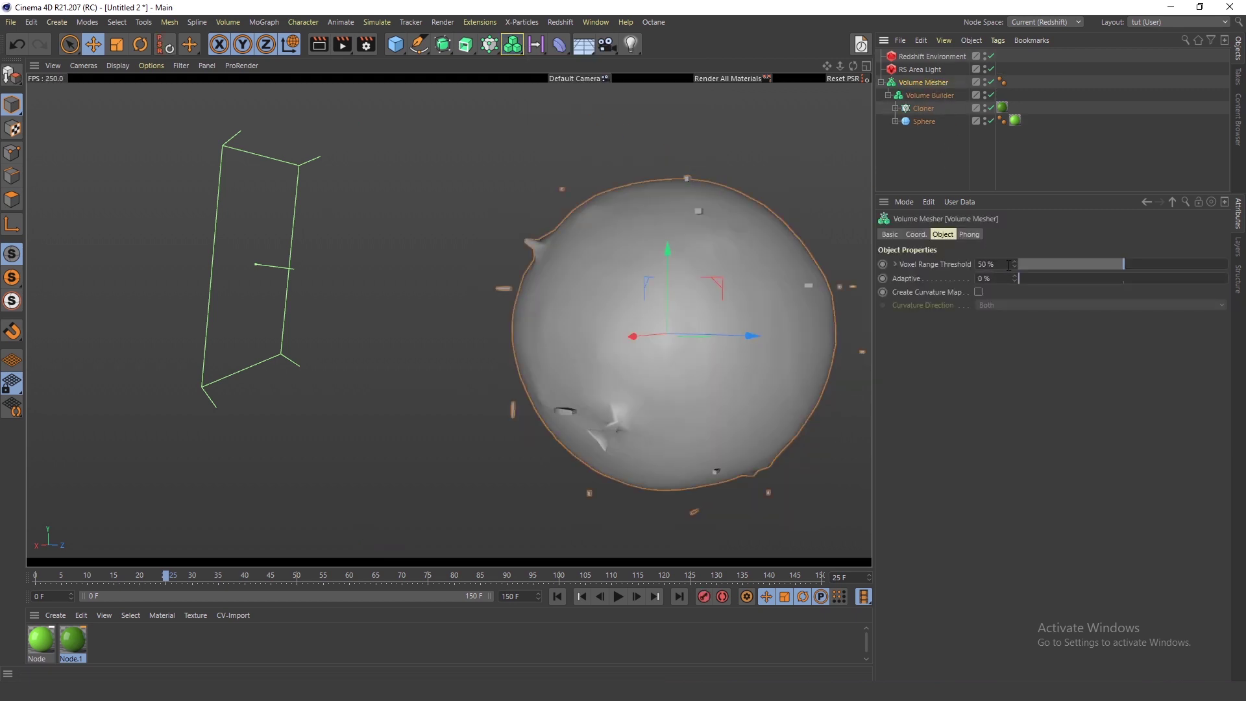
left_click(929, 94)
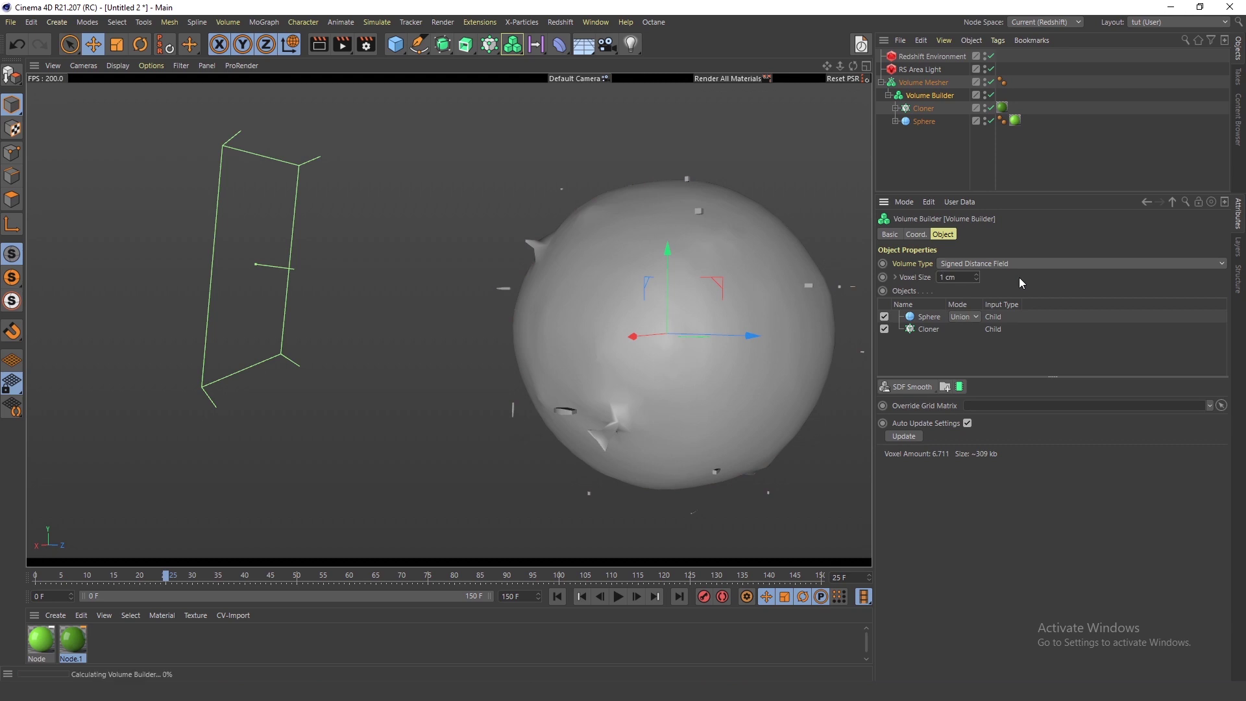
mouse_move(780, 304)
left_mouse_down("alt")
mouse_move(766, 301)
mouse_move(784, 297)
left_mouse_up("alt")
right_click_drag(783, 297, 813, 305, "alt")
middle_click_drag(813, 305, 711, 309, "alt")
left_click_drag(711, 309, 710, 302, "alt")
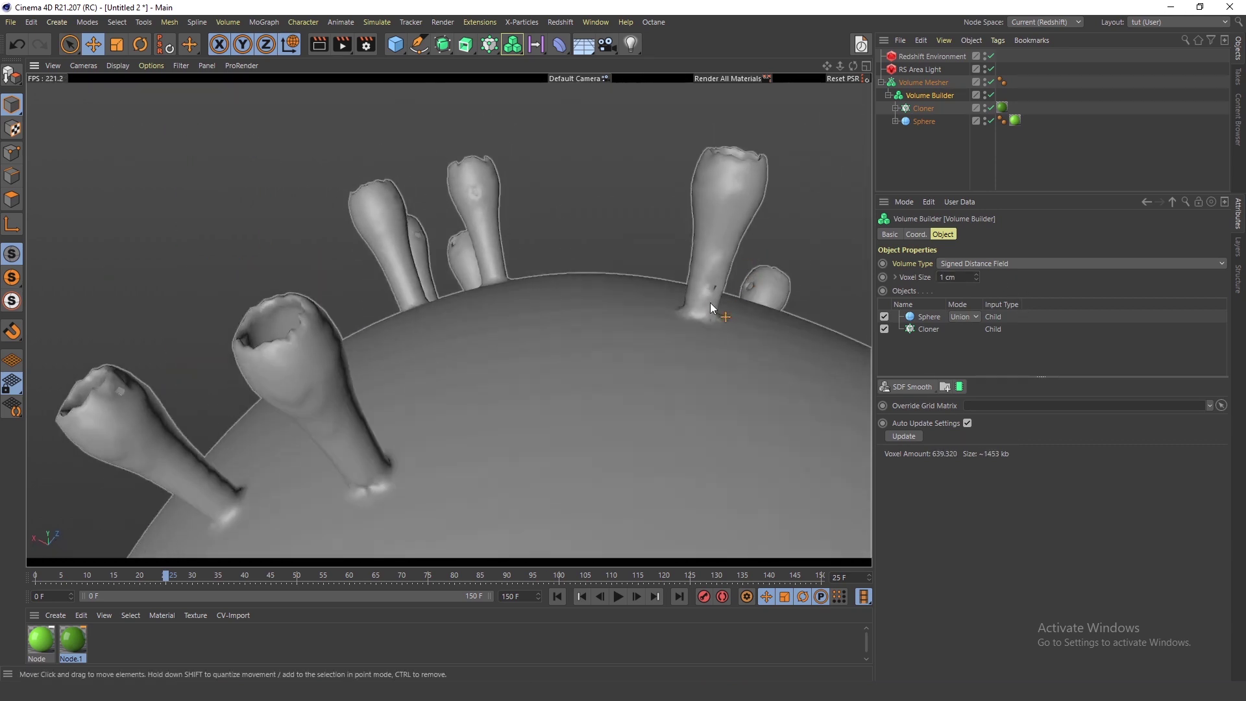
Refine the Volume Builder's voxel size to 0.5 cm and inspect the stalks and the sphere surface.
right_click_drag(709, 303, 750, 255, "alt")
left_click_drag(750, 256, 674, 315, "alt")
left_click_drag(955, 277, 922, 262)
type("0.5")
key("Return")
mouse_move(747, 266)
left_mouse_down("alt")
mouse_move(723, 372)
mouse_move(729, 278)
left_mouse_up("alt")
scroll(729, 278, "down", 5)
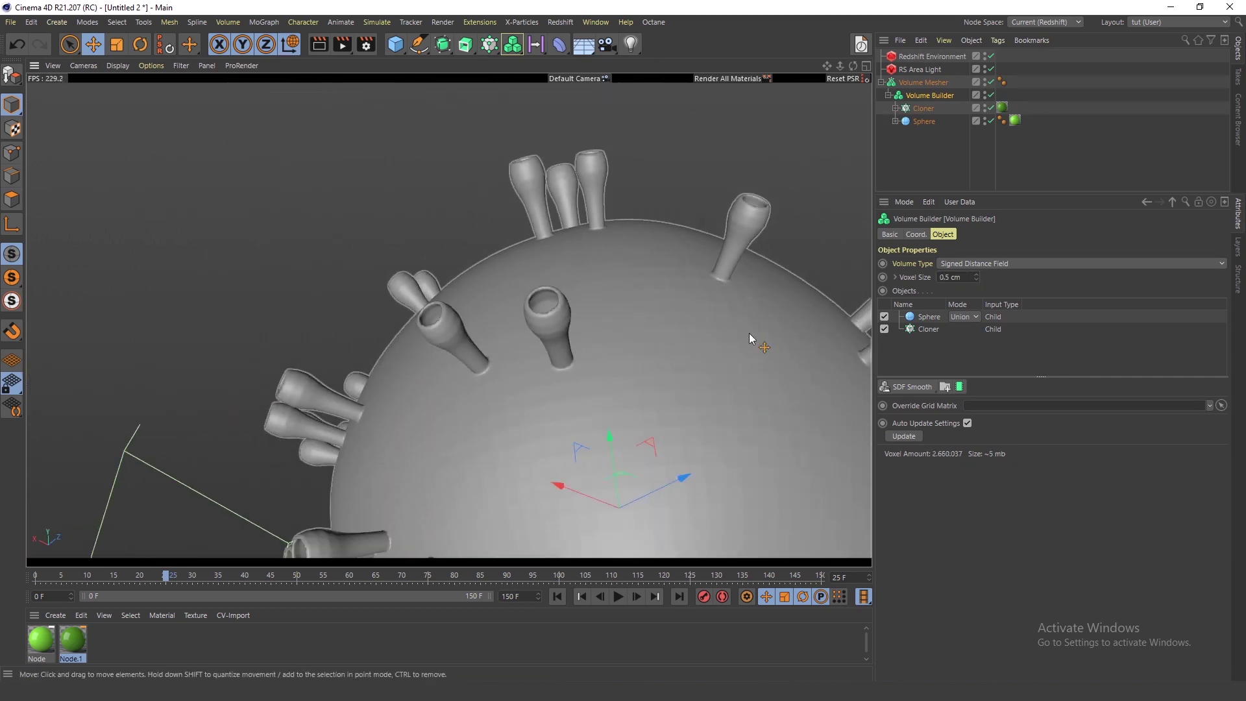
left_click_drag(749, 332, 745, 279, "alt")
Try voxel range thresholds of 17% and 45% on the Volume Mesher.
left_click(923, 82)
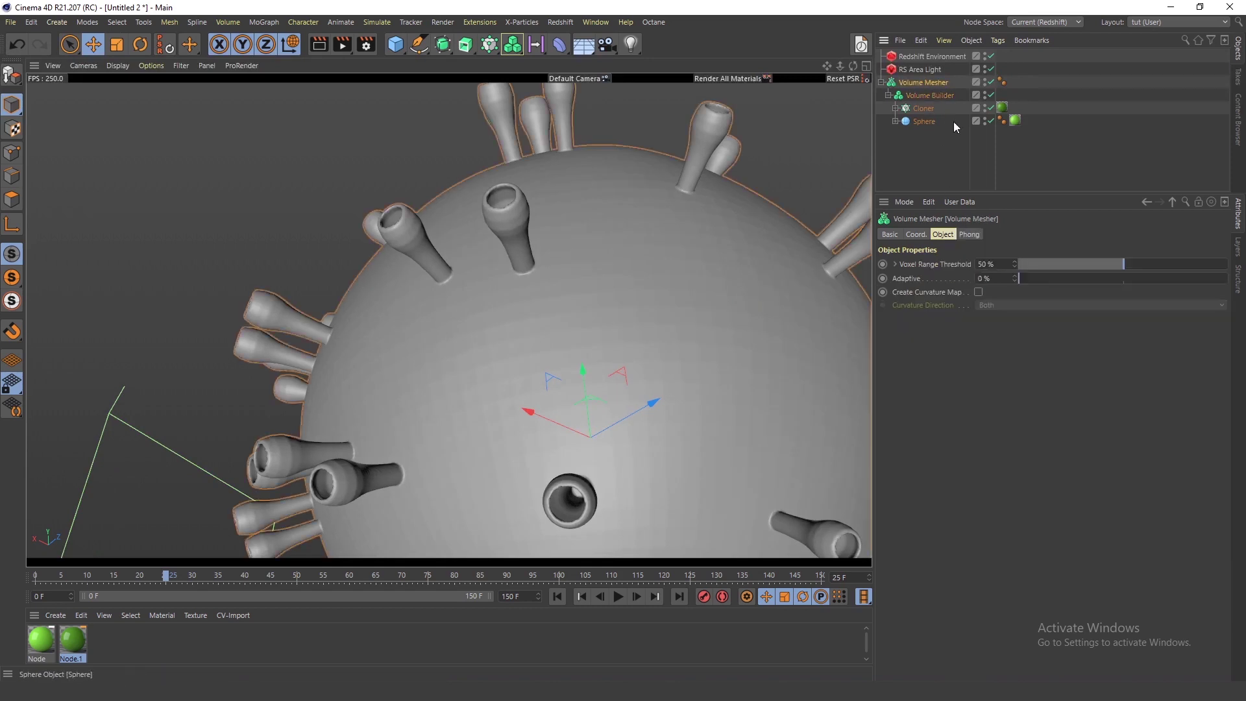
left_click_drag(1030, 264, 1054, 265)
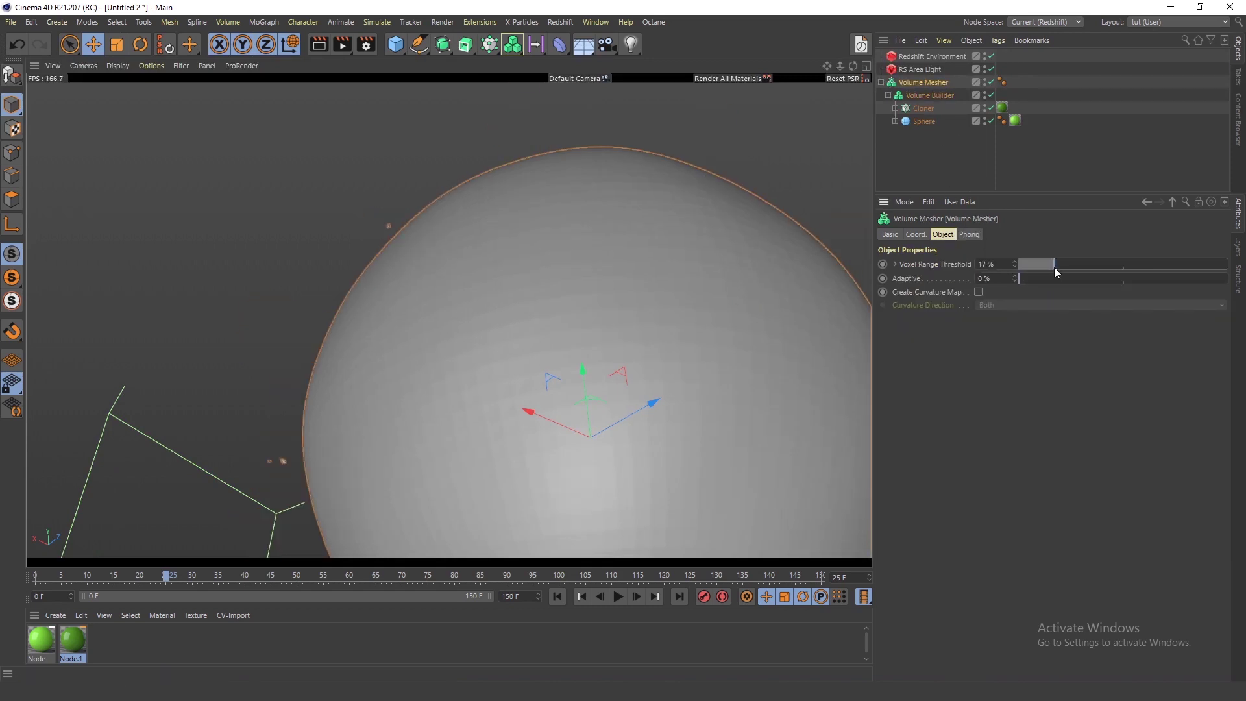
left_click(1112, 267)
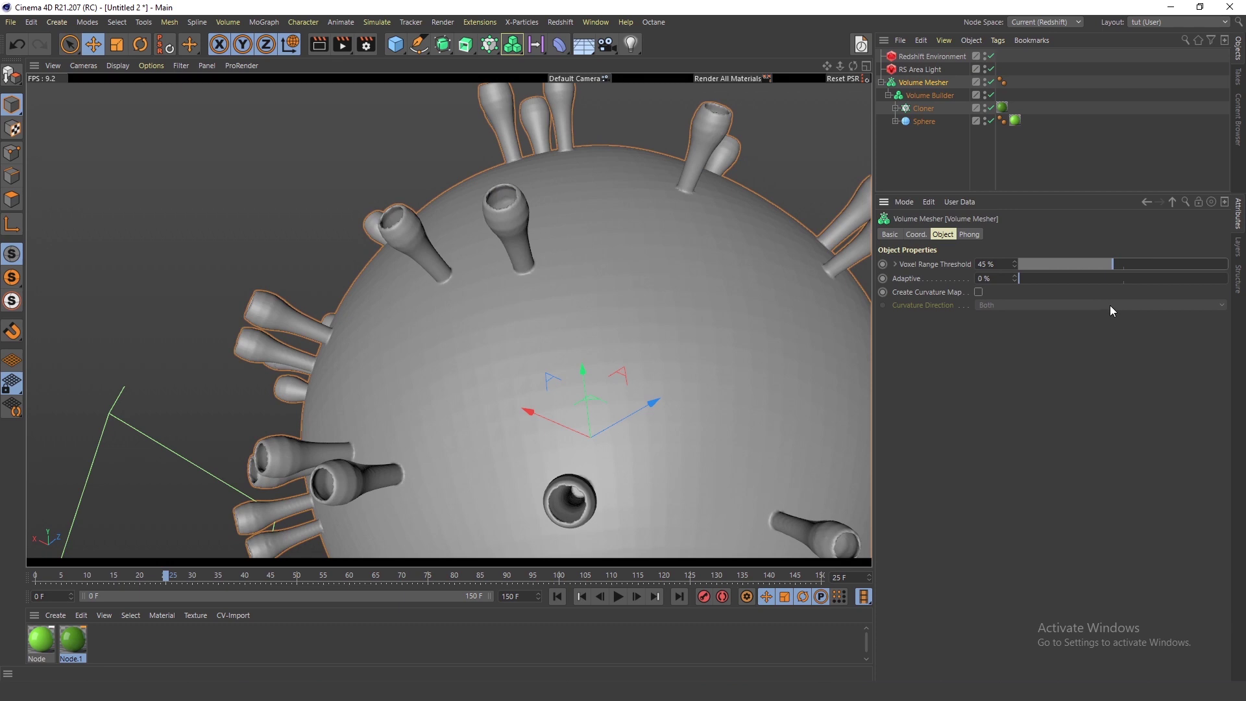
Examine the merged mesh from several angles and play a few frames of the animation.
left_click(943, 96)
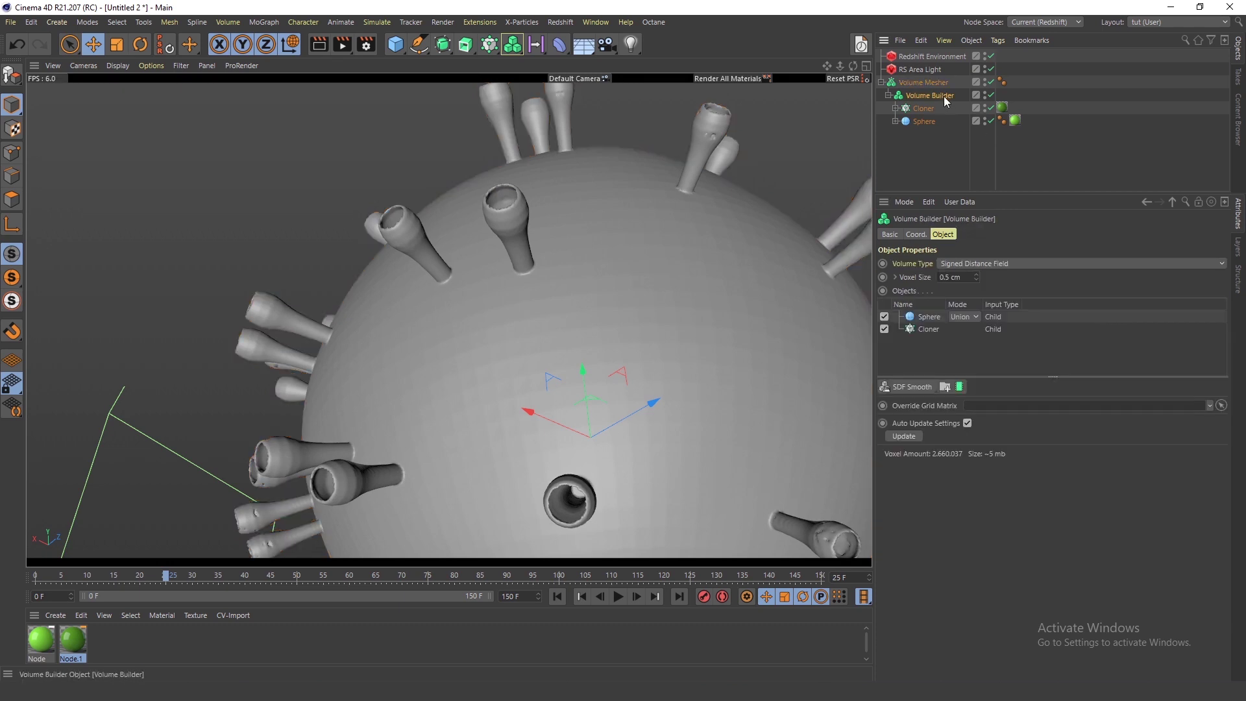
scroll(749, 252, "up", 3)
left_click_drag(770, 259, 738, 273, "alt")
scroll(781, 245, "down", 5)
middle_click_drag(796, 305, 714, 276, "alt")
key("F8")
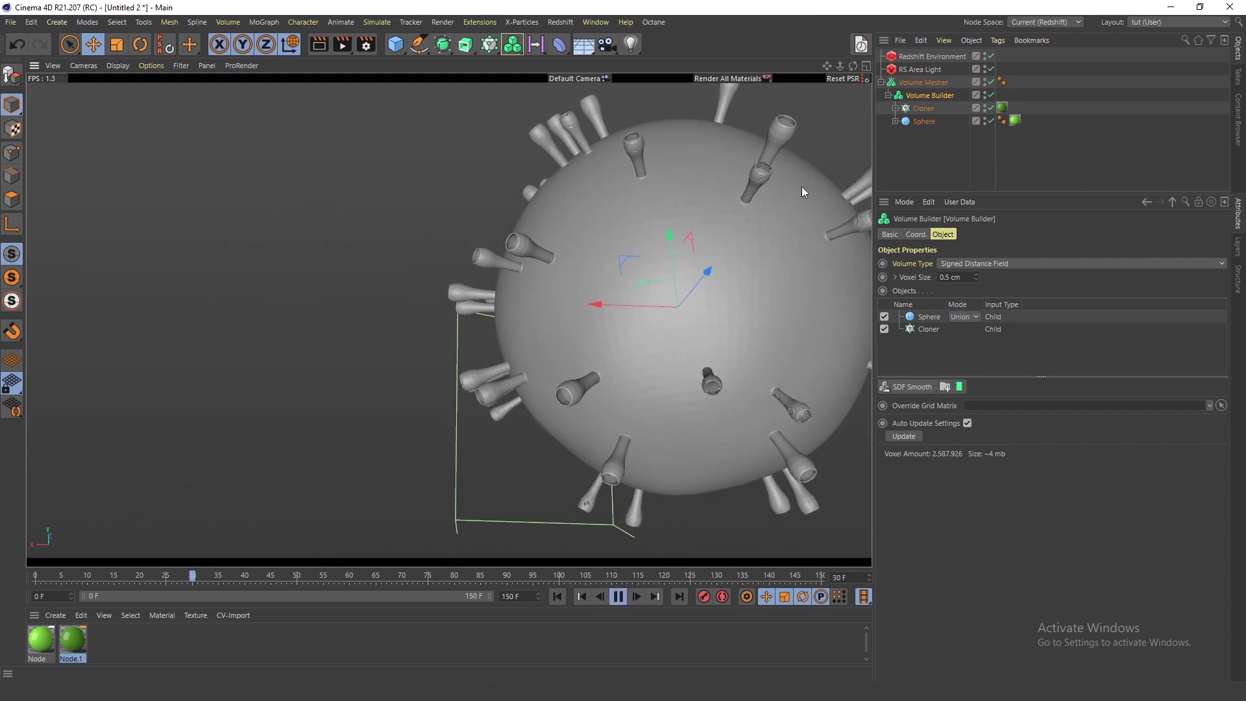
key("F8")
Compare the model with the Volume Builder and Volume Mesher switched off and on, and inspect one stalk's surface up close.
left_click(991, 95)
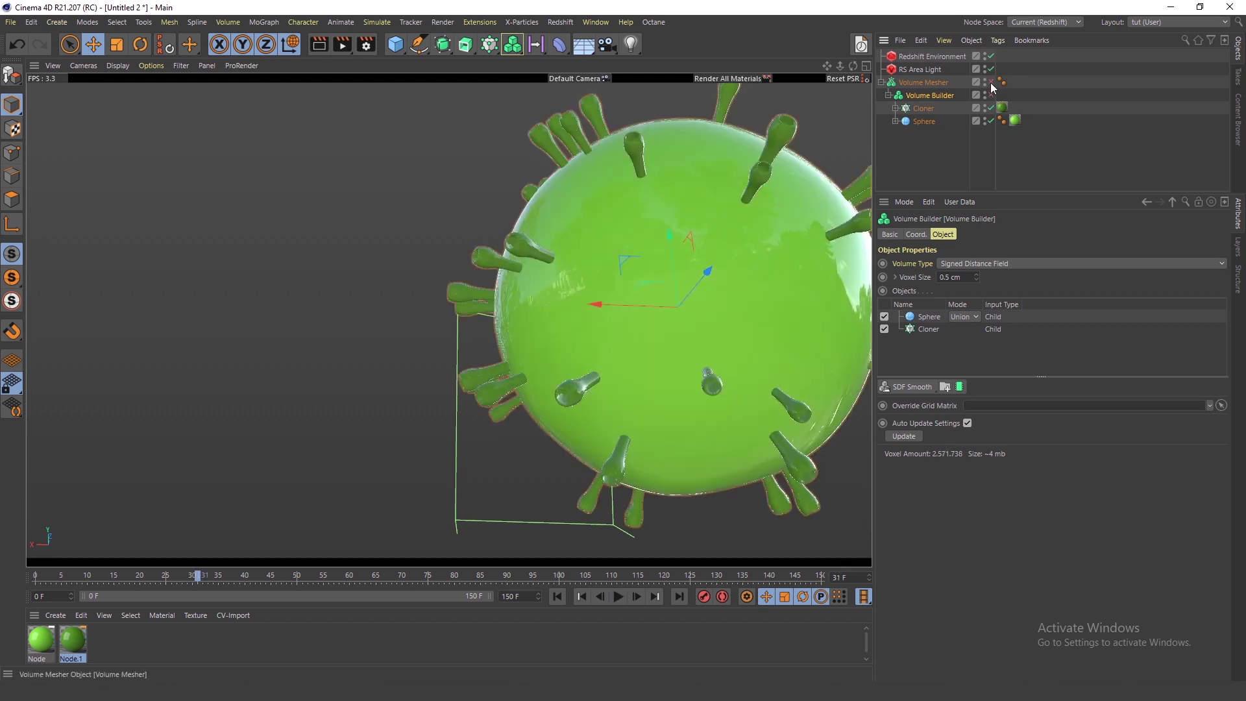
left_click(991, 95)
left_click(990, 83)
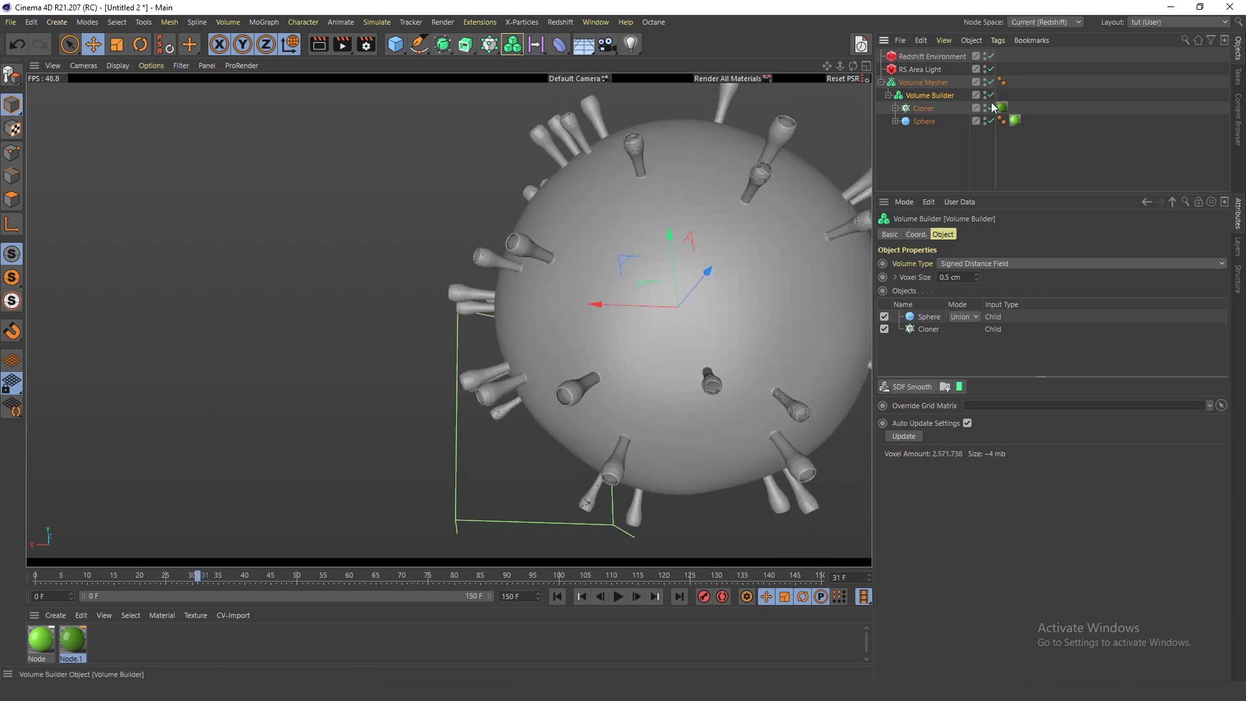
scroll(752, 195, "up", 10)
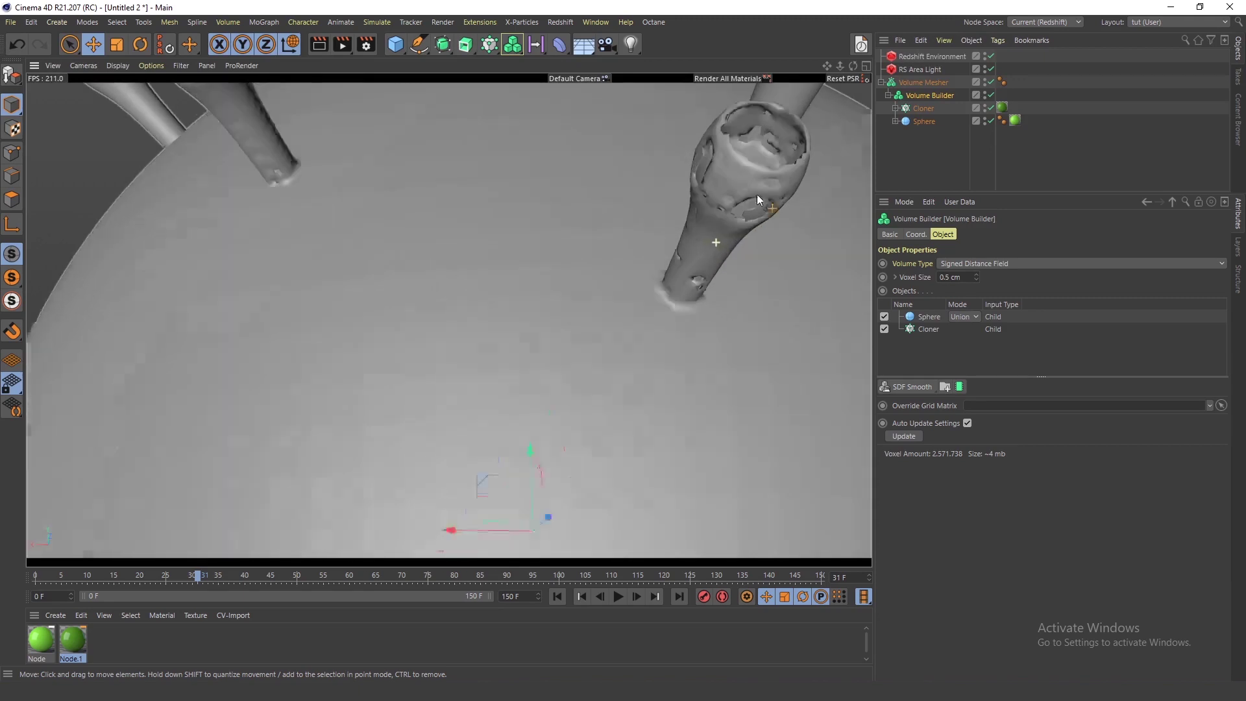
scroll(757, 193, "up", 2)
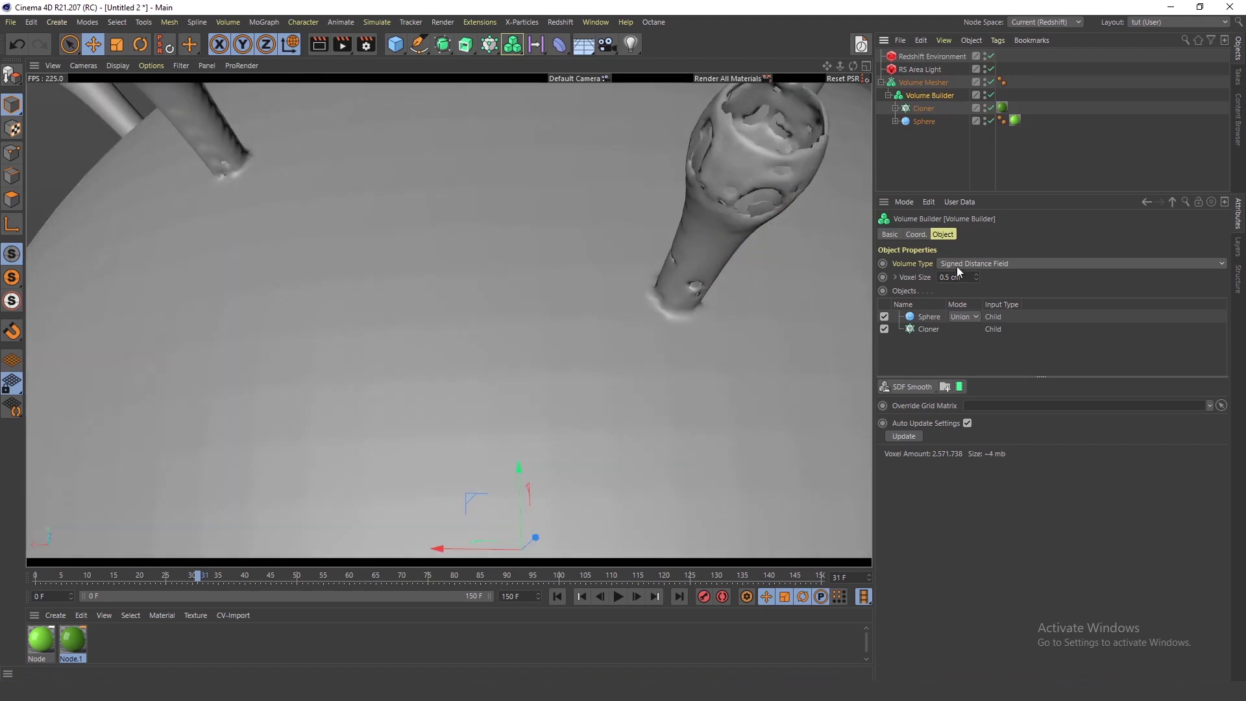
Reset the Volume Mesher's voxel range threshold to 50% and set its Adaptive value to 6.7%.
left_click(940, 81)
right_click(1014, 264)
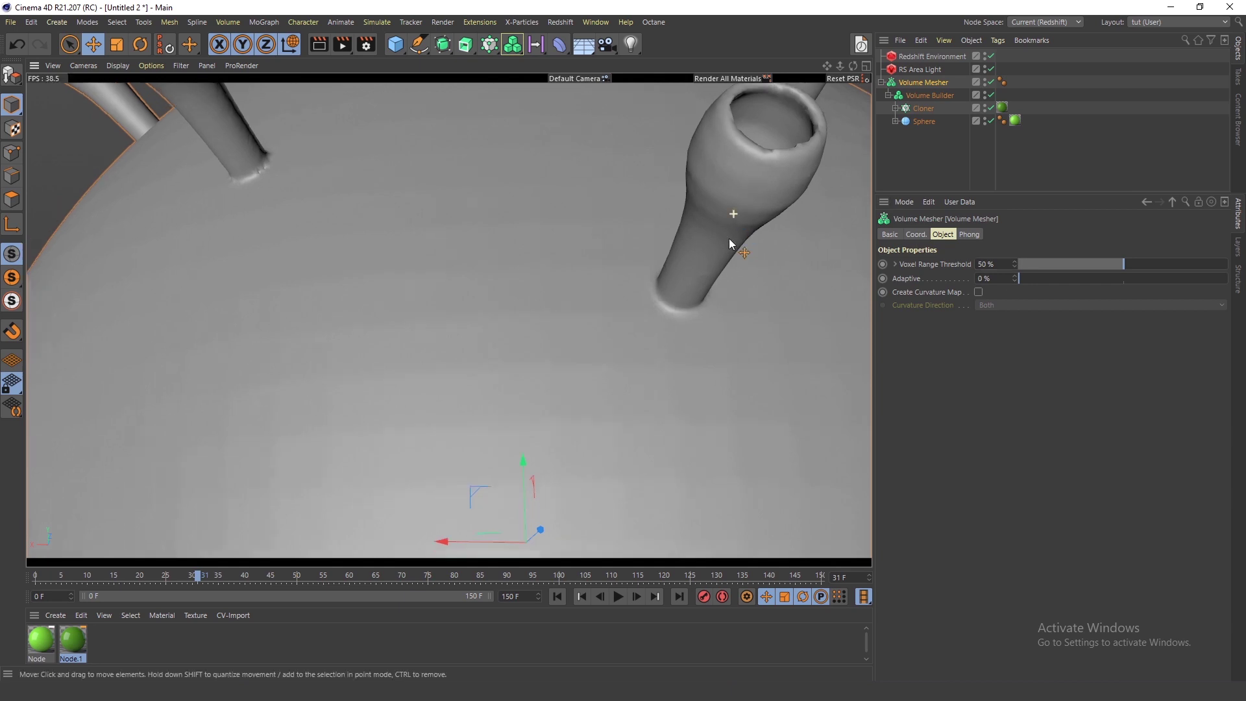
scroll(729, 225, "down", 4)
left_click(1032, 278)
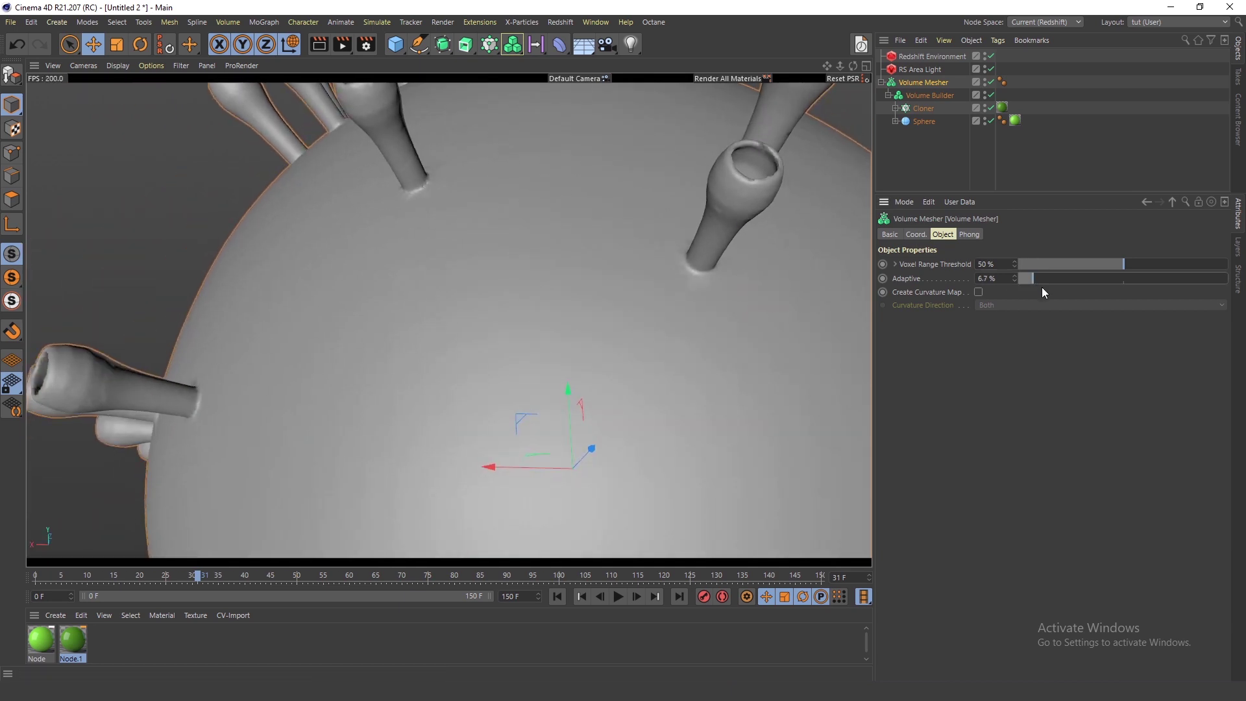
Try a voxel size of 0.7 cm on the Volume Builder.
scroll(749, 382, "down", 5)
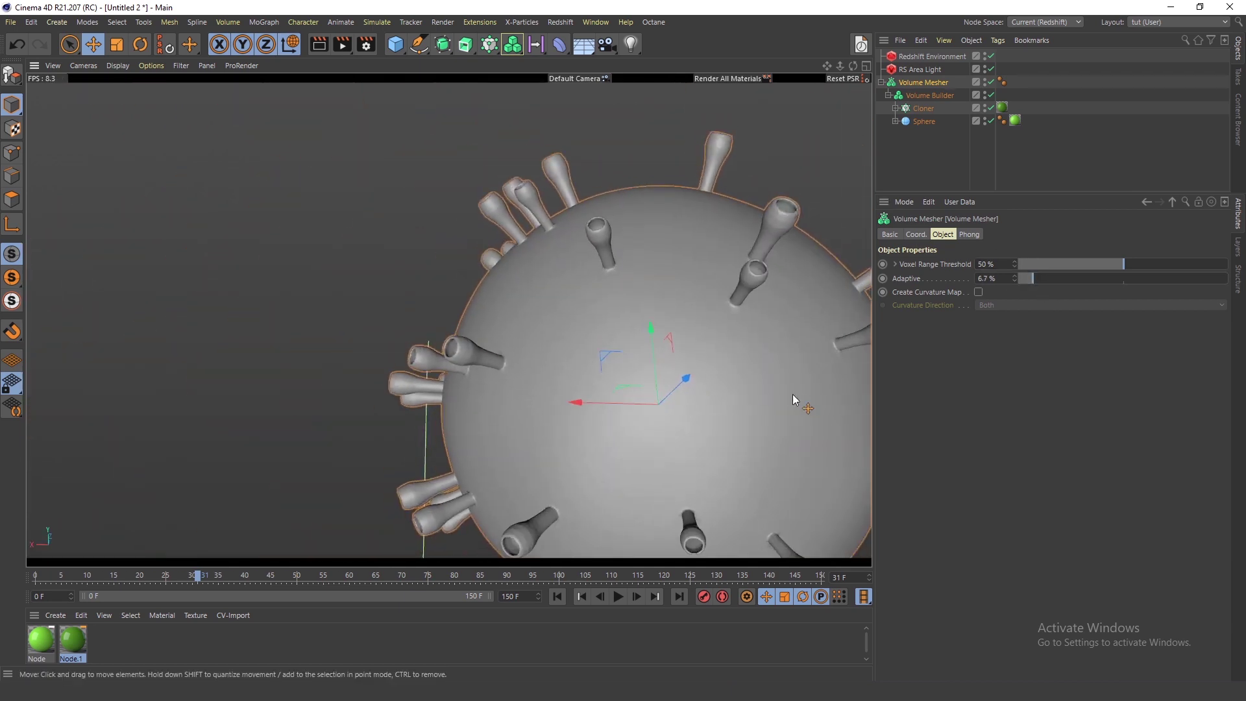
middle_click_drag(792, 394, 736, 292, "alt")
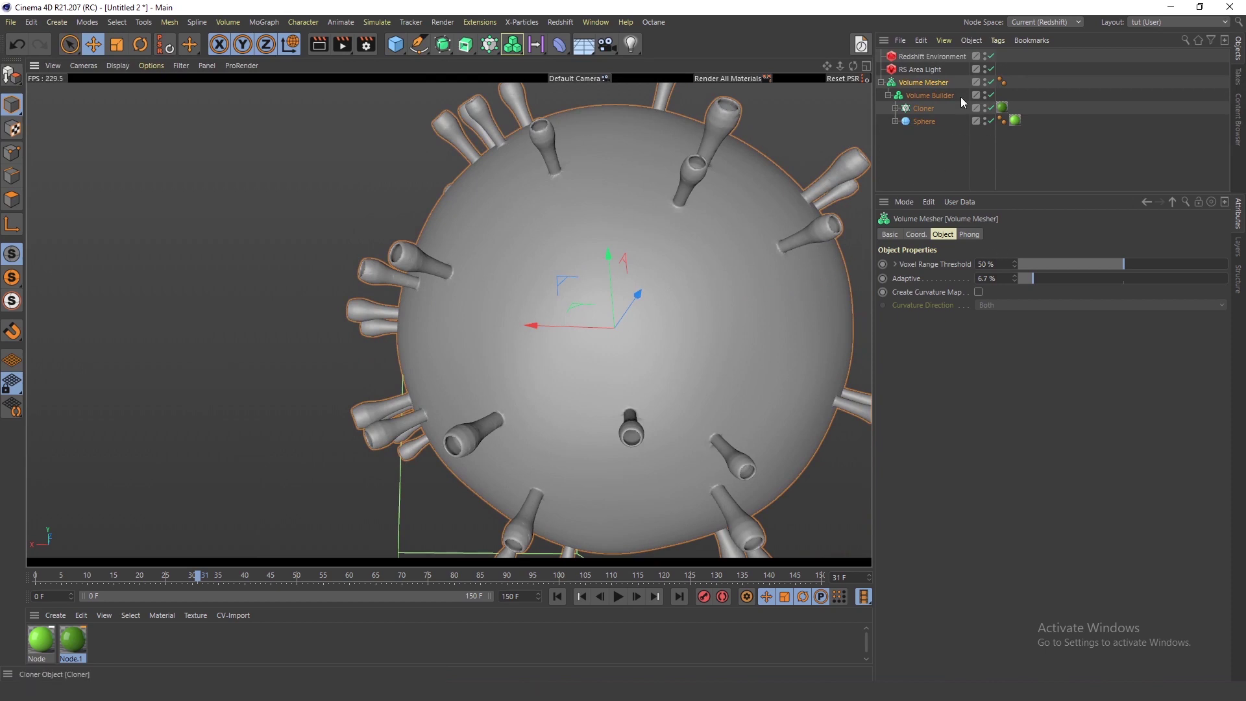
left_click(929, 95)
left_click(957, 278)
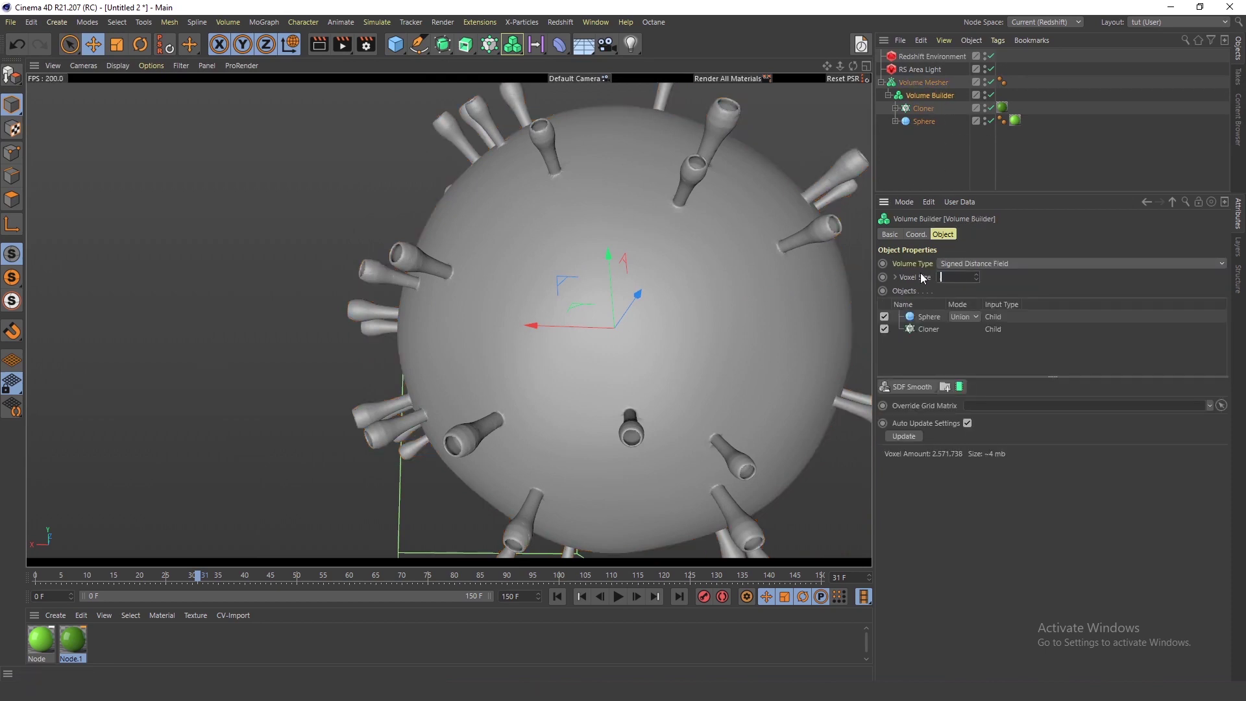
type("0.2")
key("Return")
left_click(720, 393)
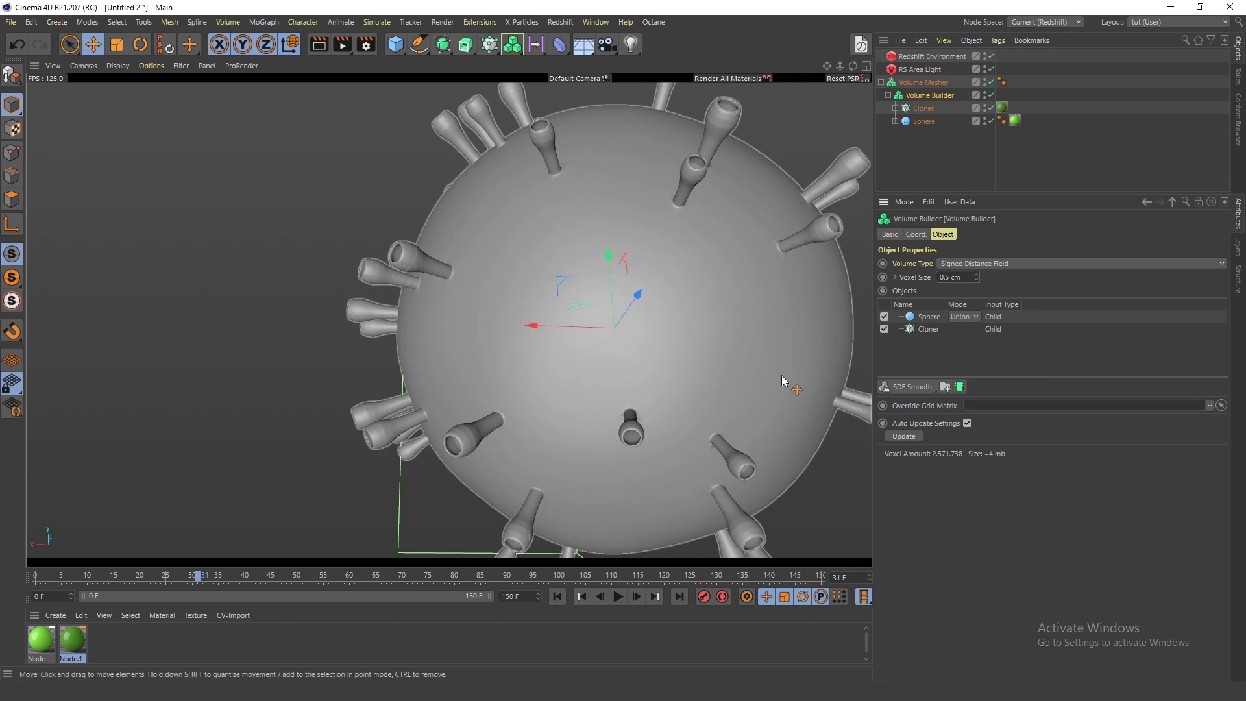
type("0.7")
key("Return")
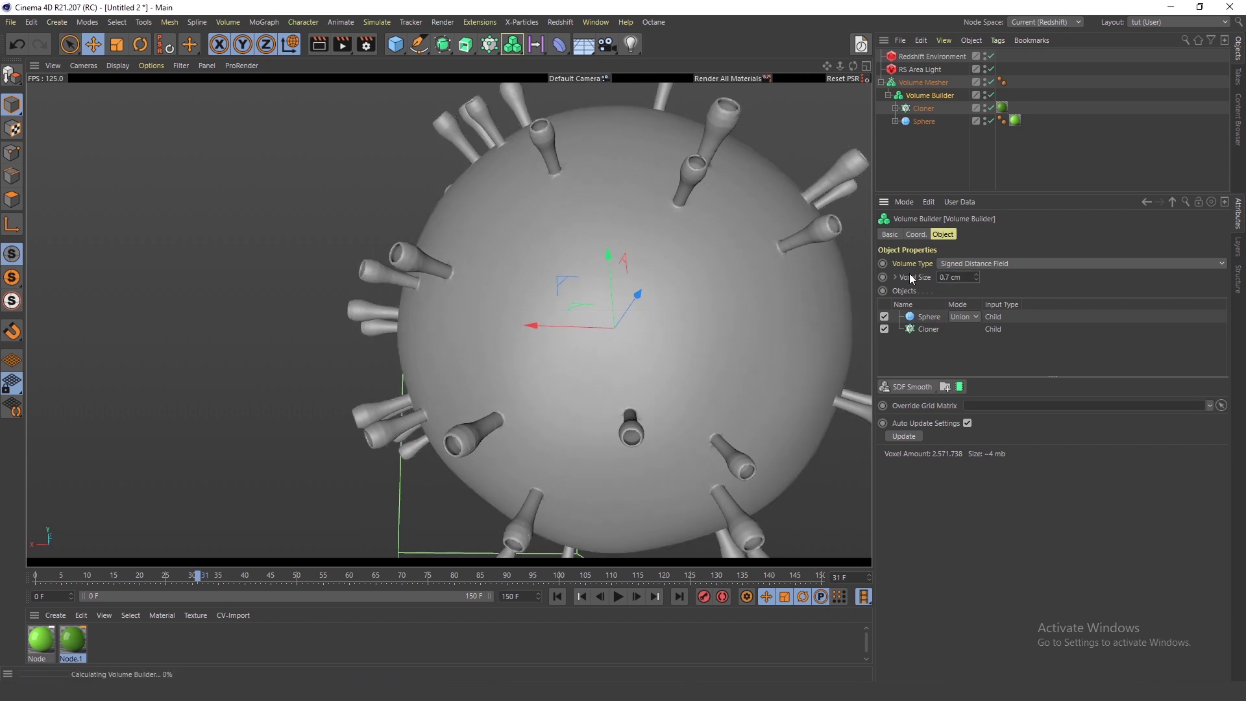
Reduce the Volume Builder's voxel size in 0.1 cm increments to 0.41 cm, checking one stalk's rim and base up close.
left_click(976, 275)
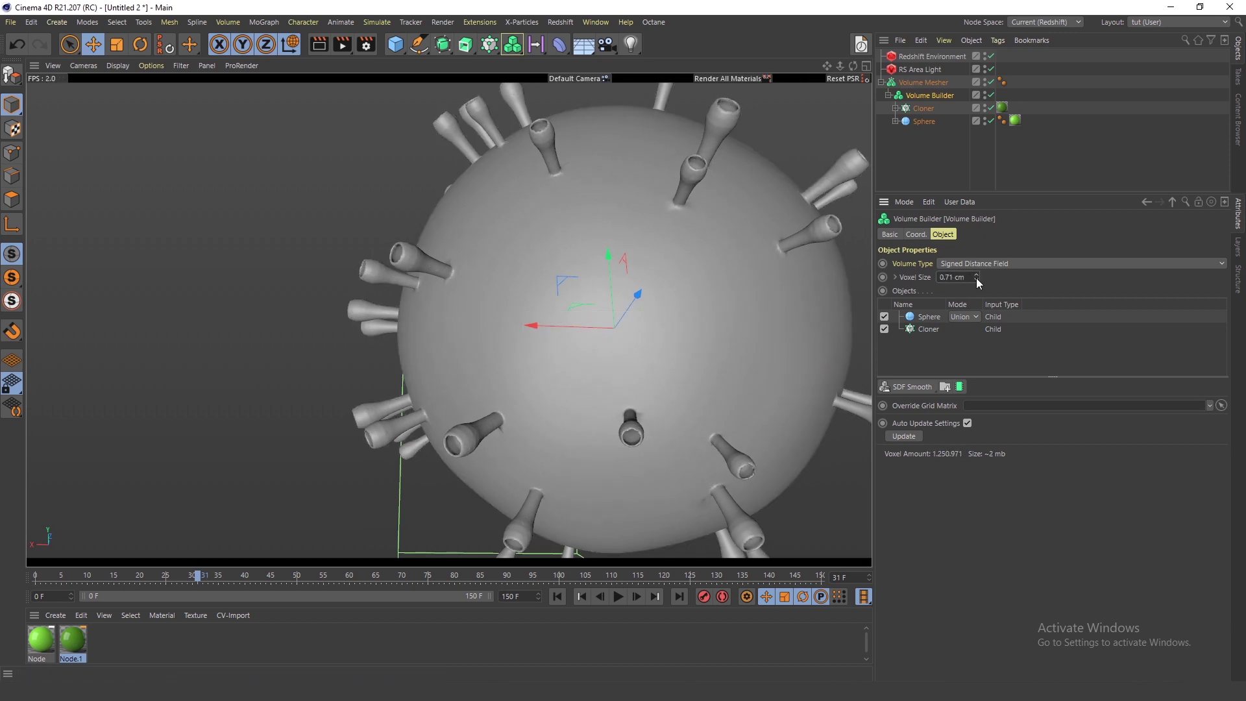
left_click(976, 274, "shift")
left_click(976, 279, "shift")
left_click(976, 280, "shift")
scroll(742, 118, "up", 5)
left_click_drag(714, 181, 626, 241, "alt")
scroll(742, 178, "up", 4)
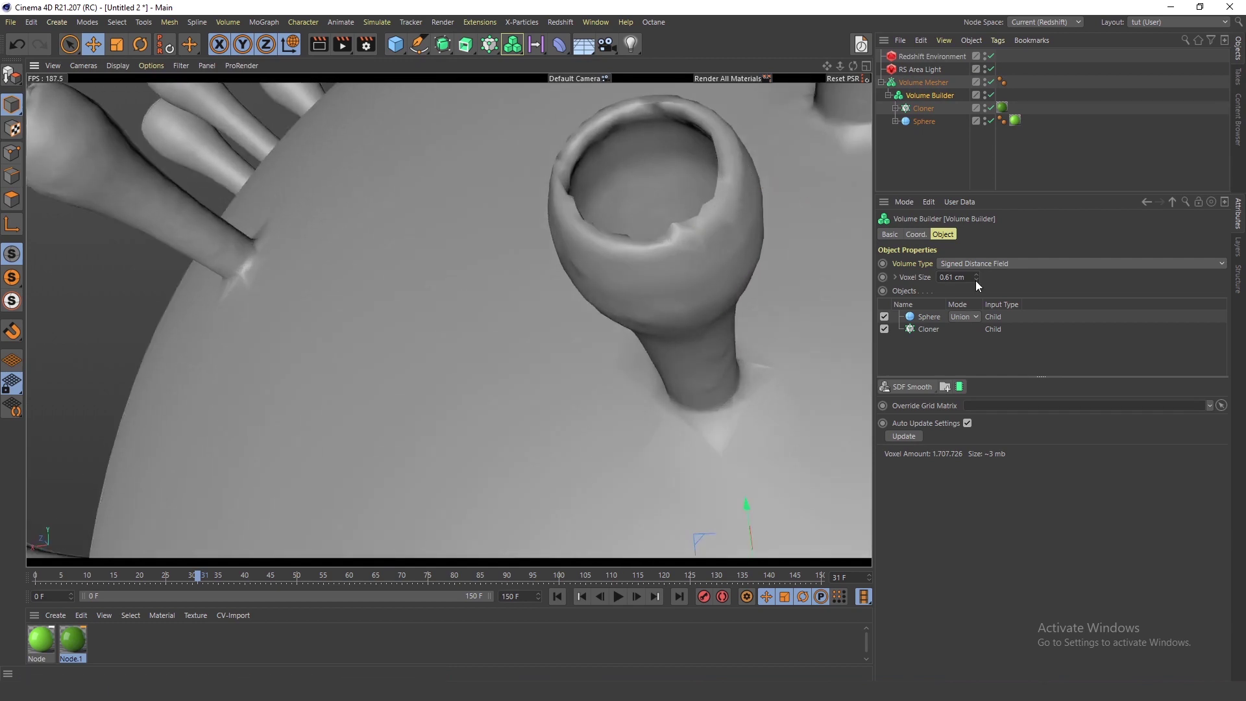
left_click(976, 279, "shift")
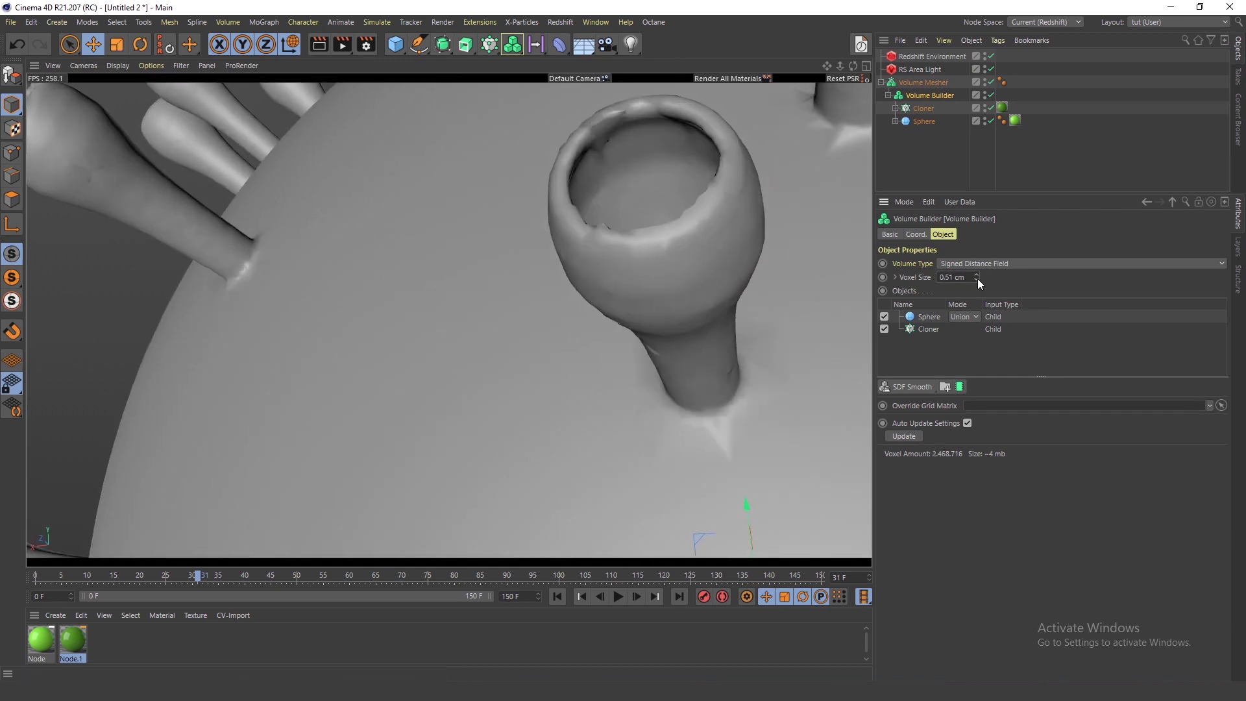
left_click(977, 281, "shift")
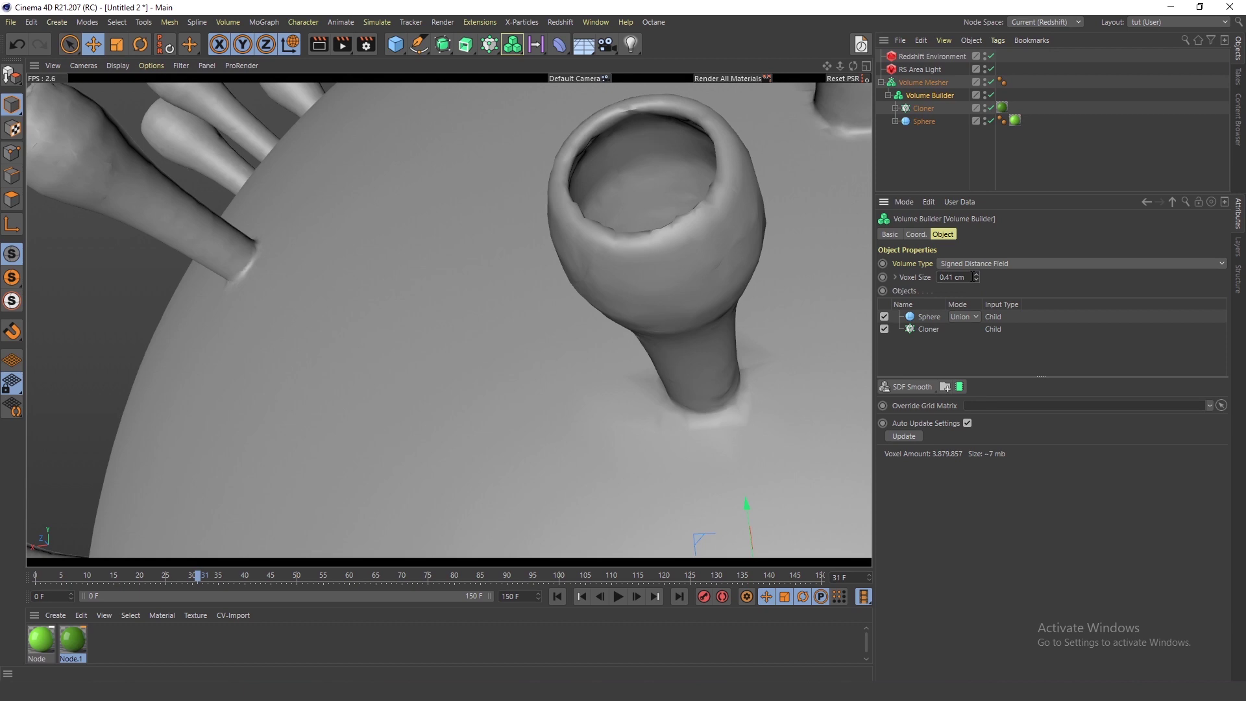
Examine the refined mesh from several angles and start playing the animation.
scroll(729, 242, "down", 5)
scroll(735, 278, "down", 3)
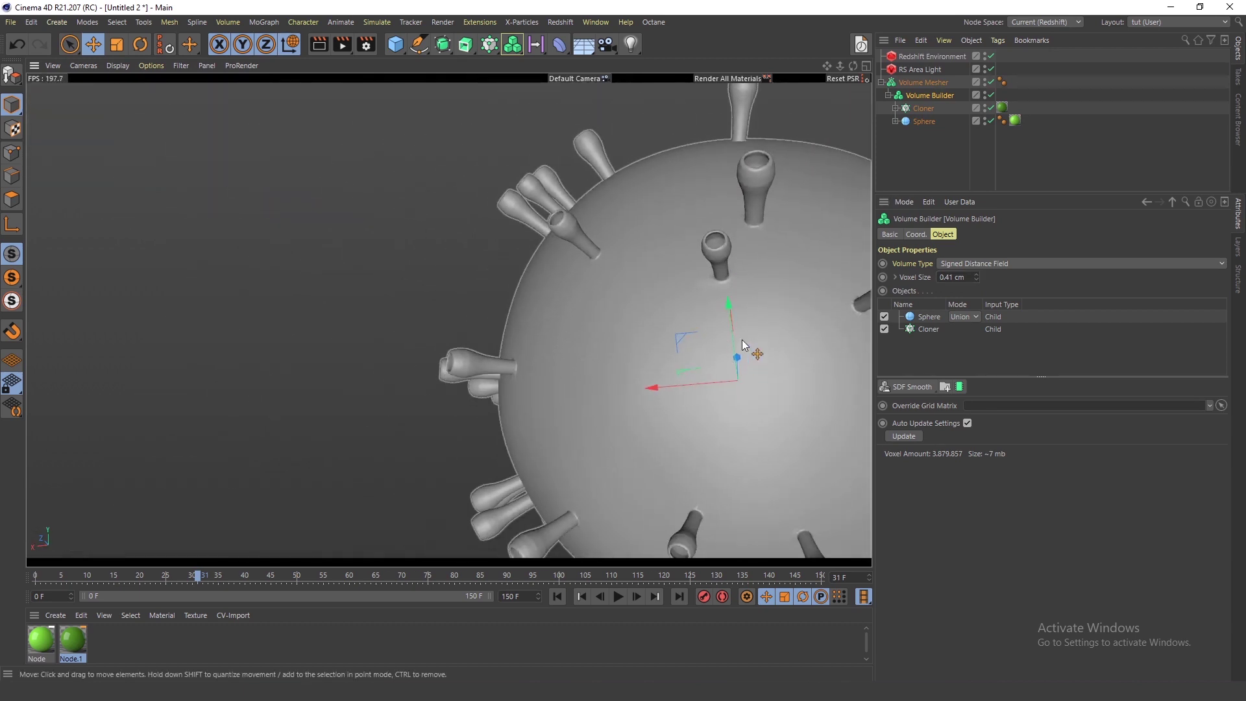
left_click_drag(690, 275, 788, 301, "alt")
middle_click_drag(789, 302, 608, 240, "alt")
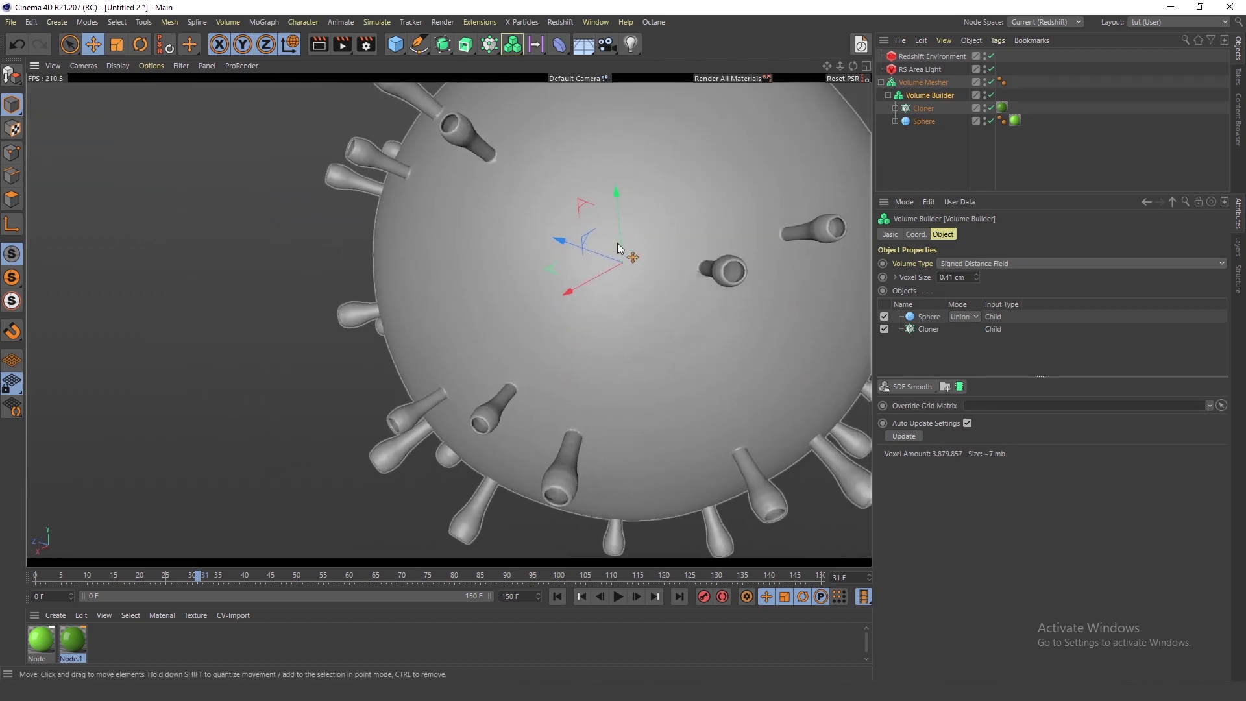
left_click_drag(607, 240, 664, 248, "alt")
key("F8")
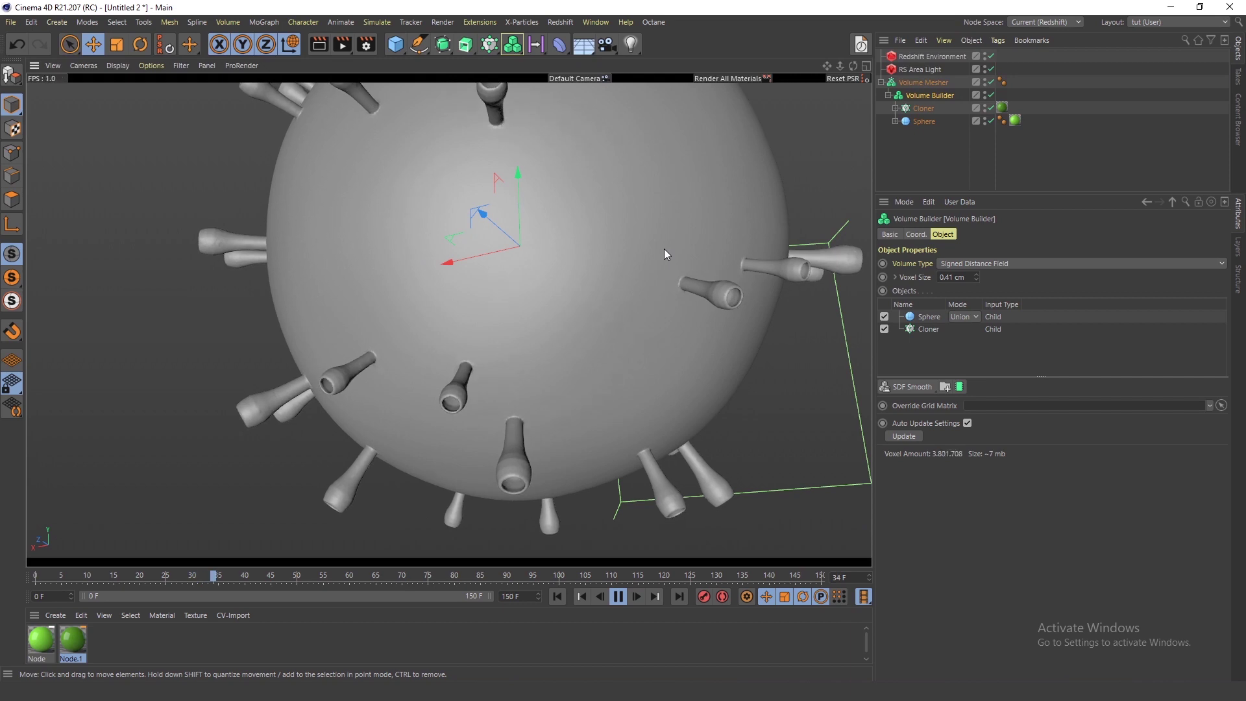
Inspect the playing animation with the Volume Builder and Volume Mesher switched off, and switch both back on with playback stopped.
left_click(990, 95)
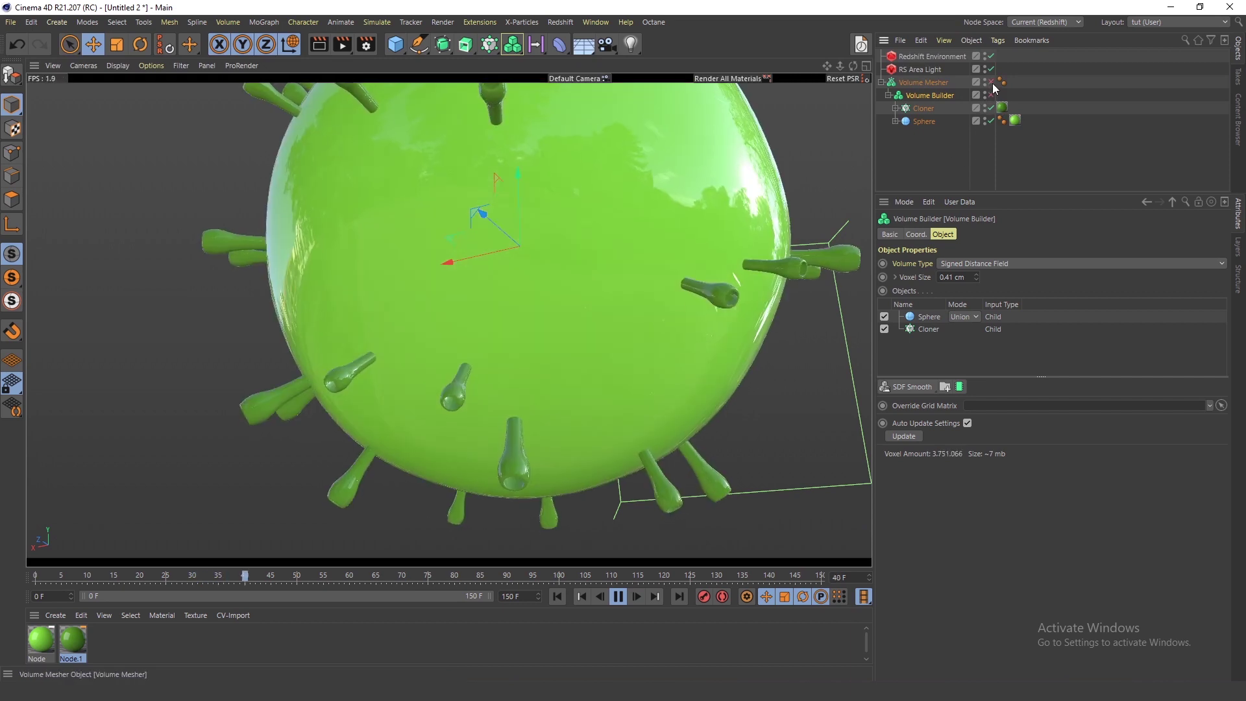
scroll(737, 257, "down", 5)
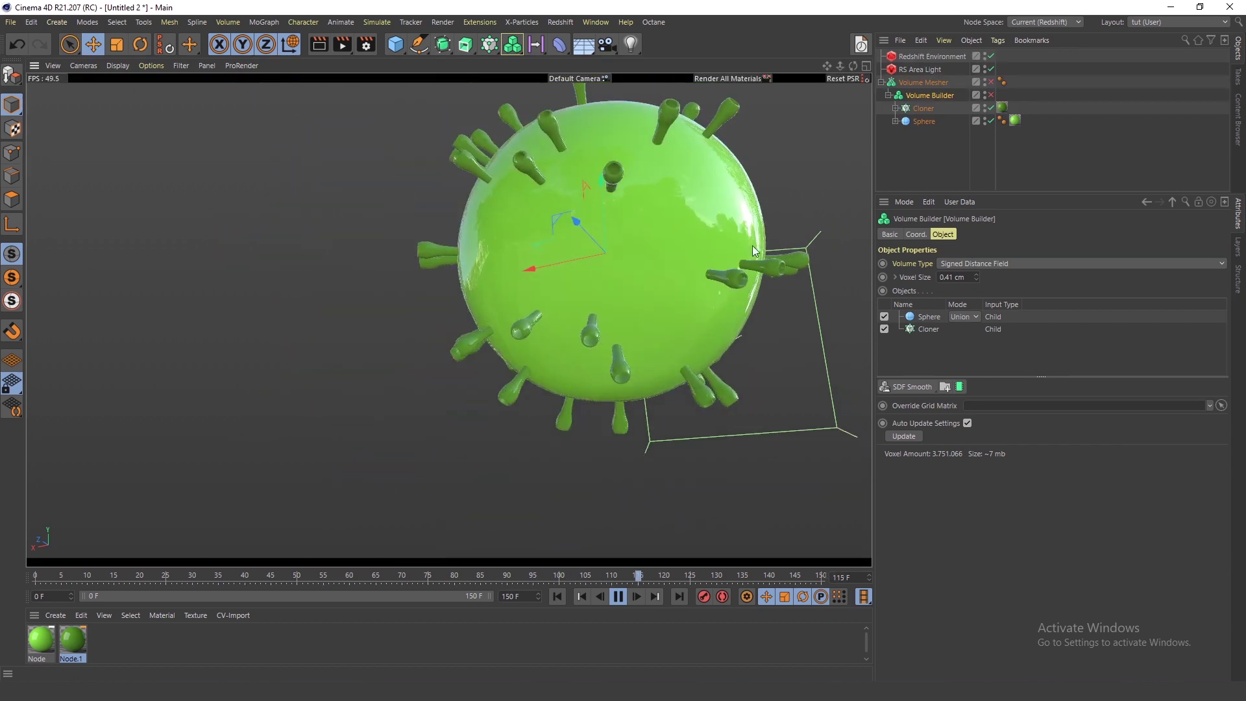
scroll(620, 259, "up", 10)
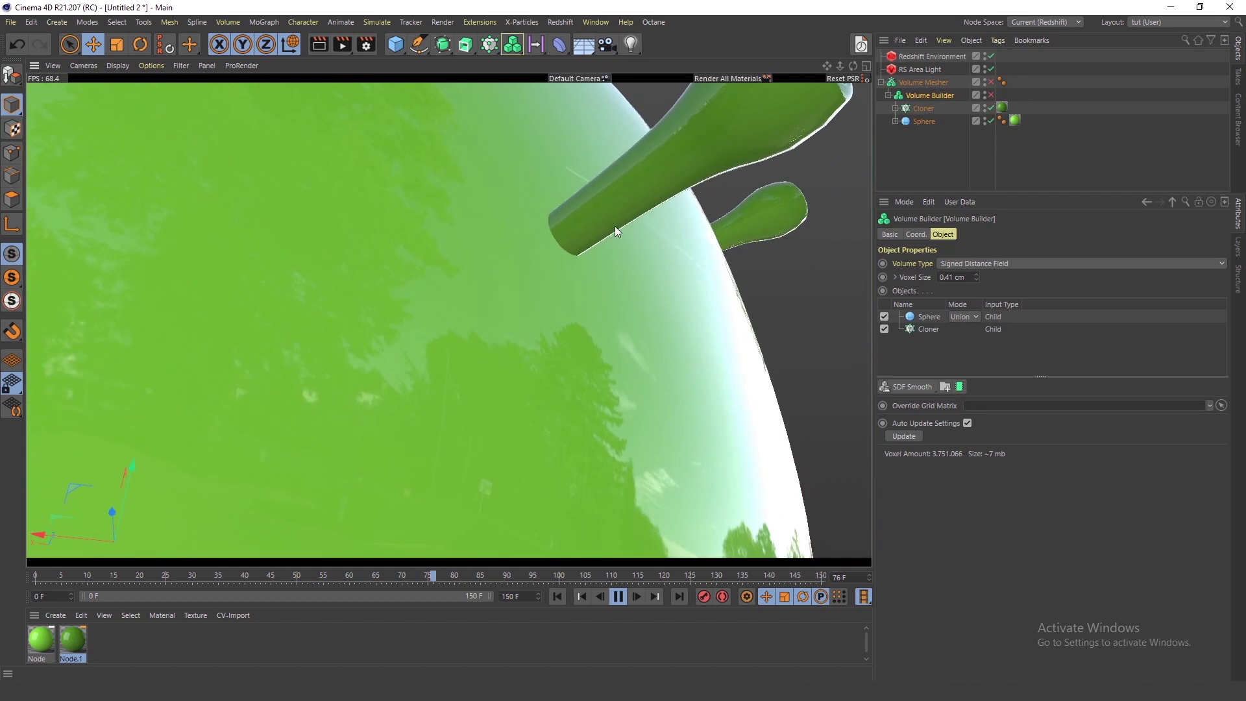
scroll(620, 229, "down", 8)
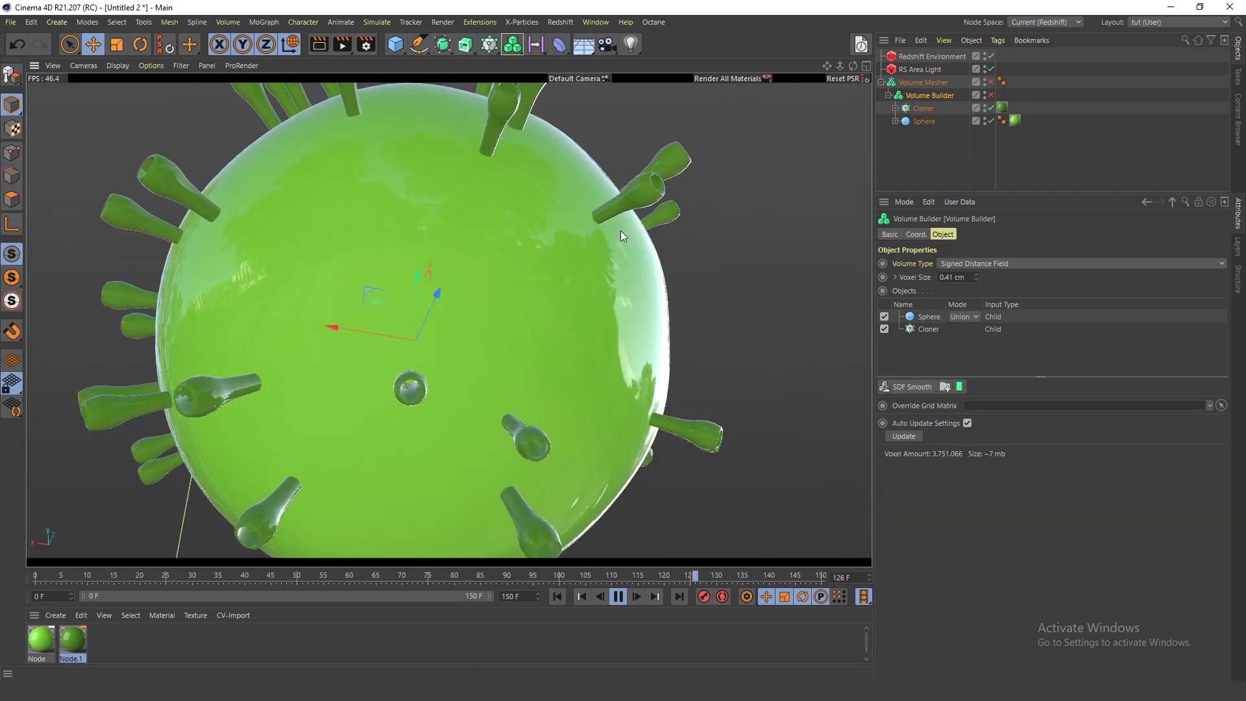
left_click(991, 95)
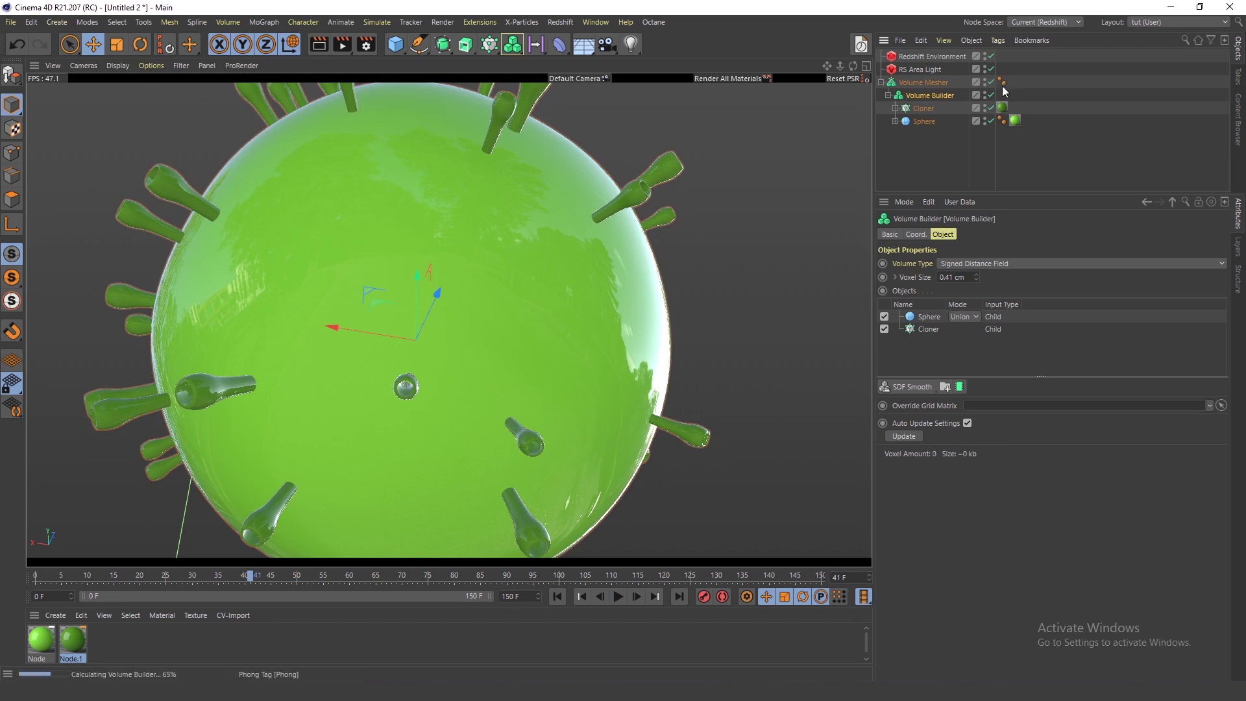
Copy the Sphere's light green Node material tag onto the Volume Mesher and view the whole model.
left_click(976, 141)
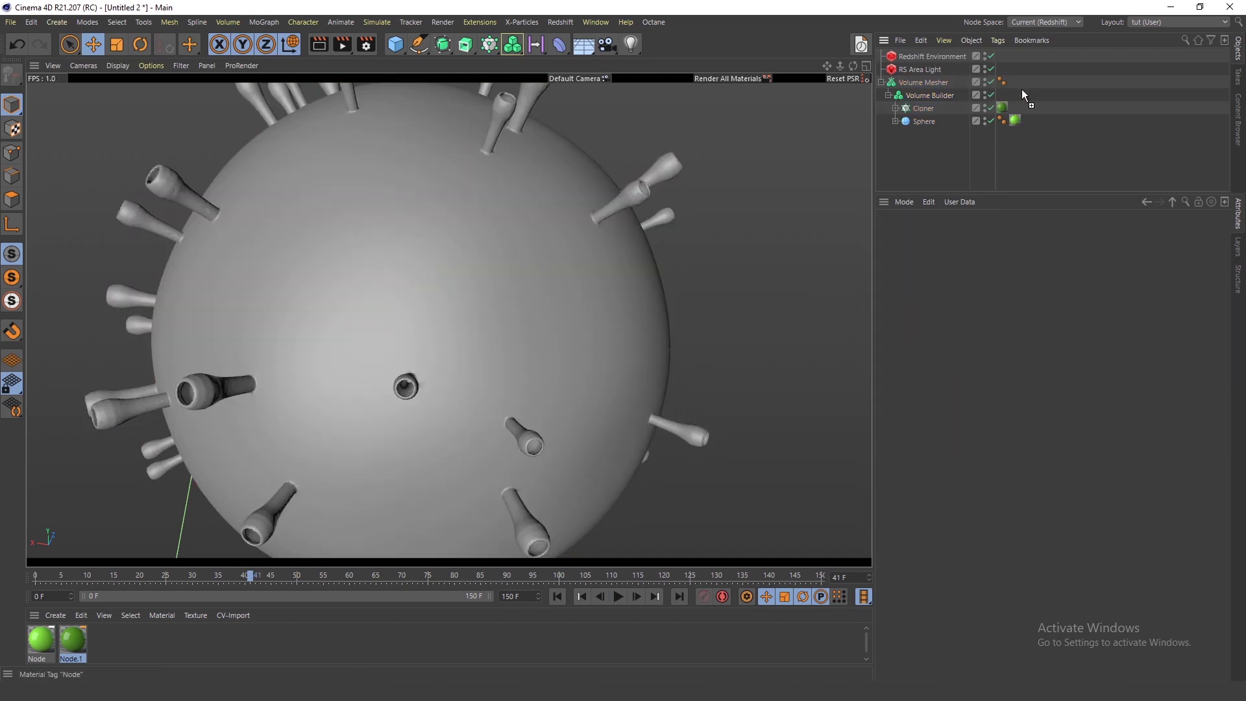
left_click_drag(1016, 85, 1016, 83)
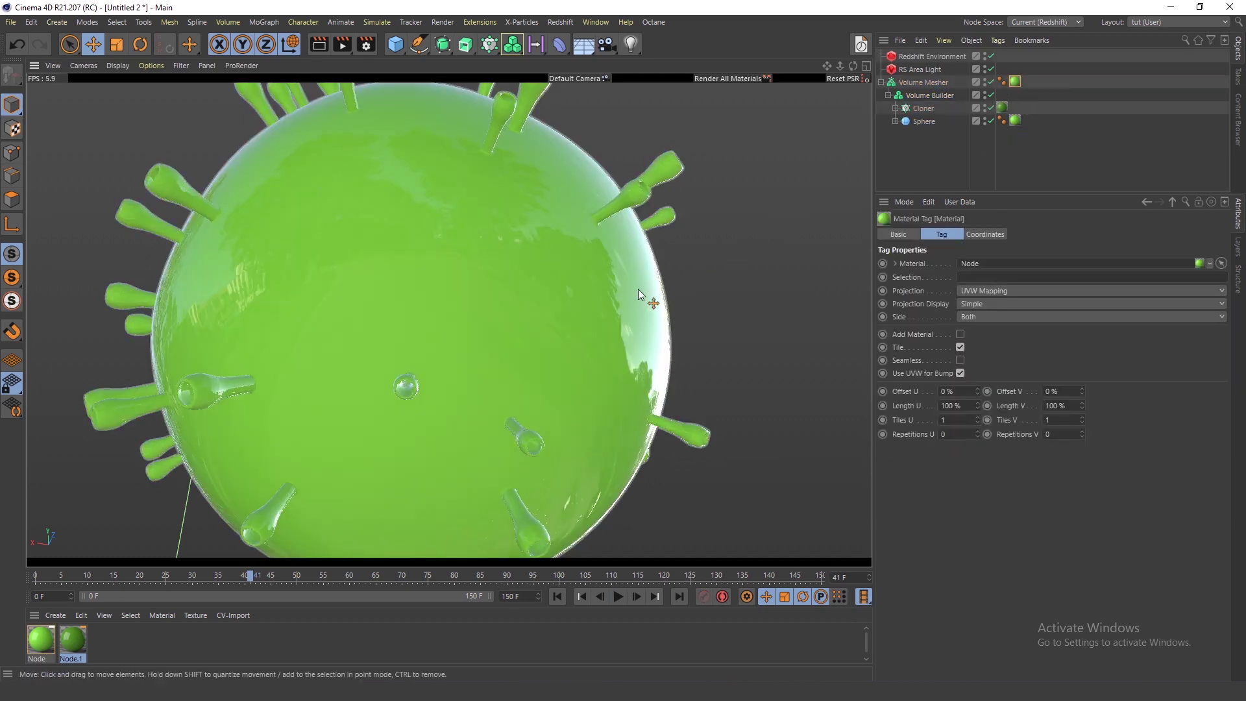
scroll(624, 389, "down", 5)
right_click_drag(624, 389, 625, 396, "alt")
left_click(723, 301)
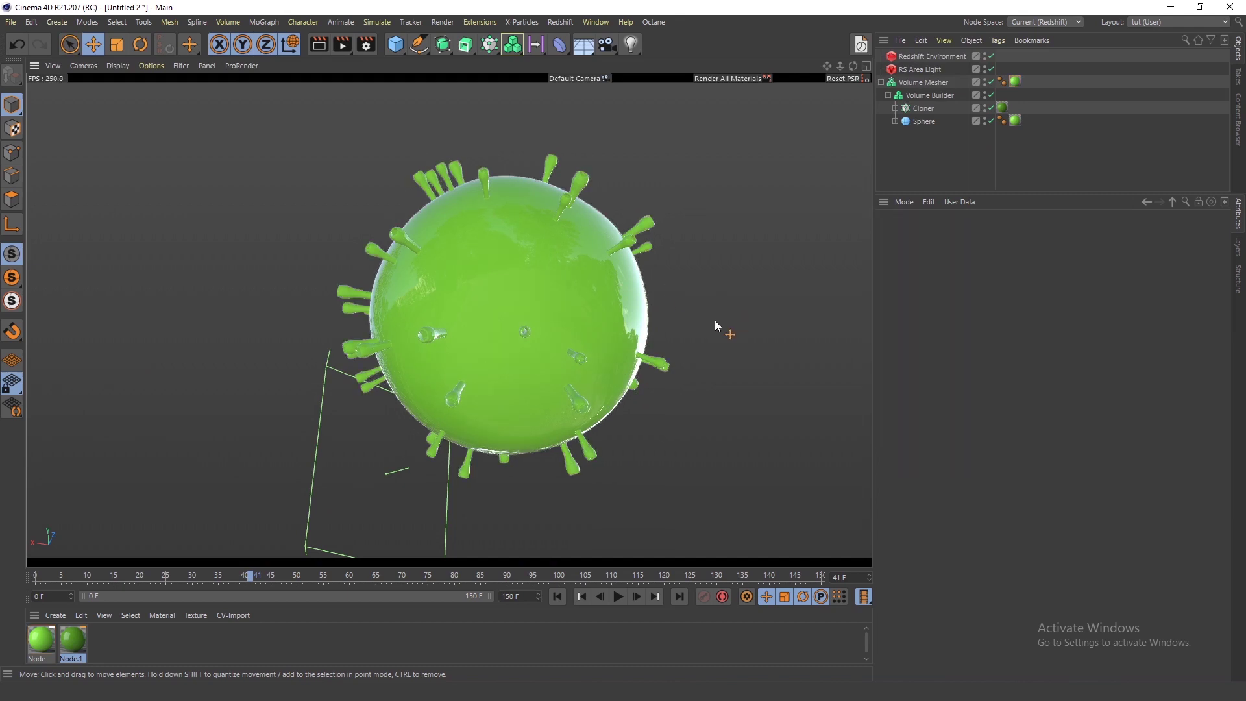
left_click_drag(715, 321, 665, 279, "alt")
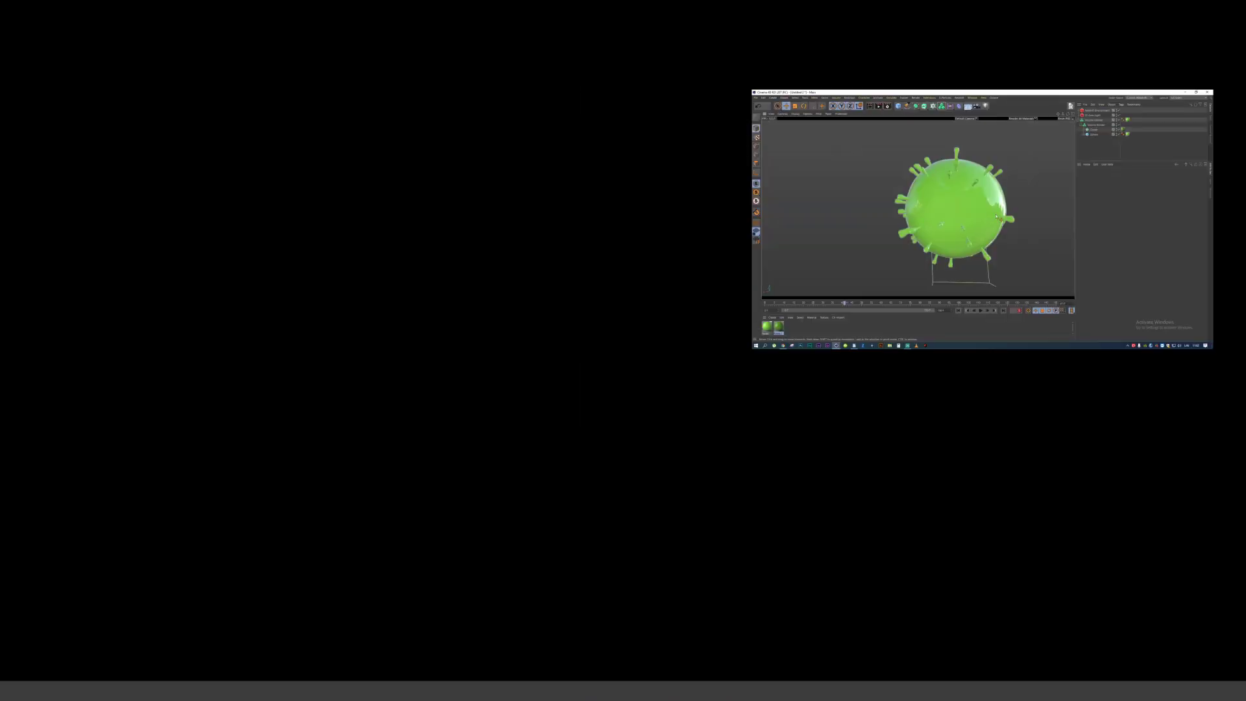